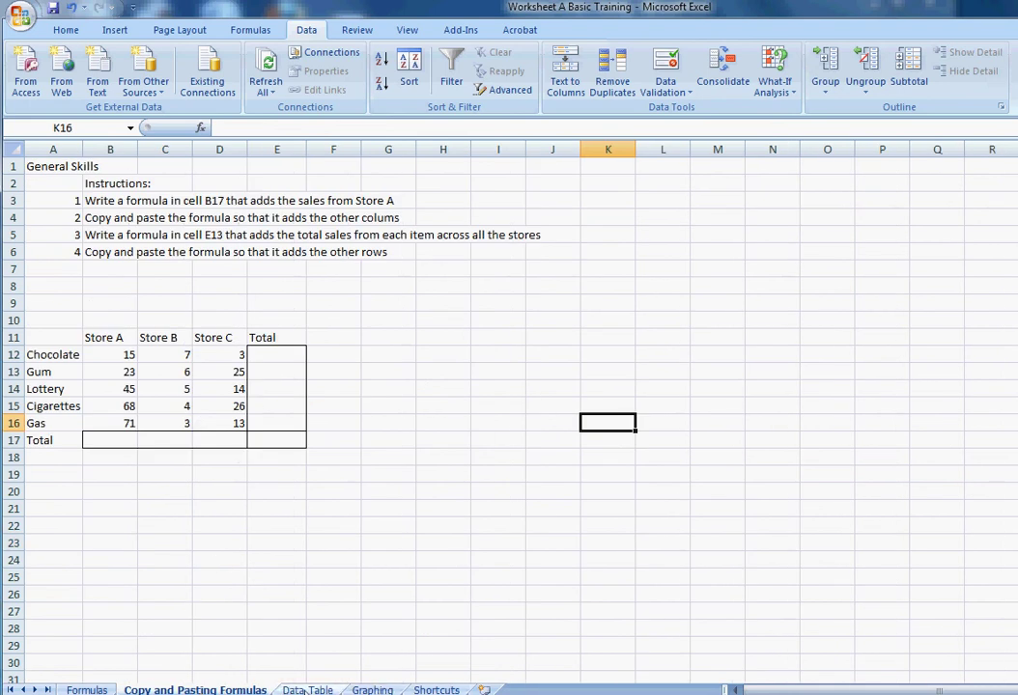
Open the Data Table sheet and examine input cells B9 and B10 and the B-A formula in row 12
{"action": "left_click", "coordinate": [309, 689]}
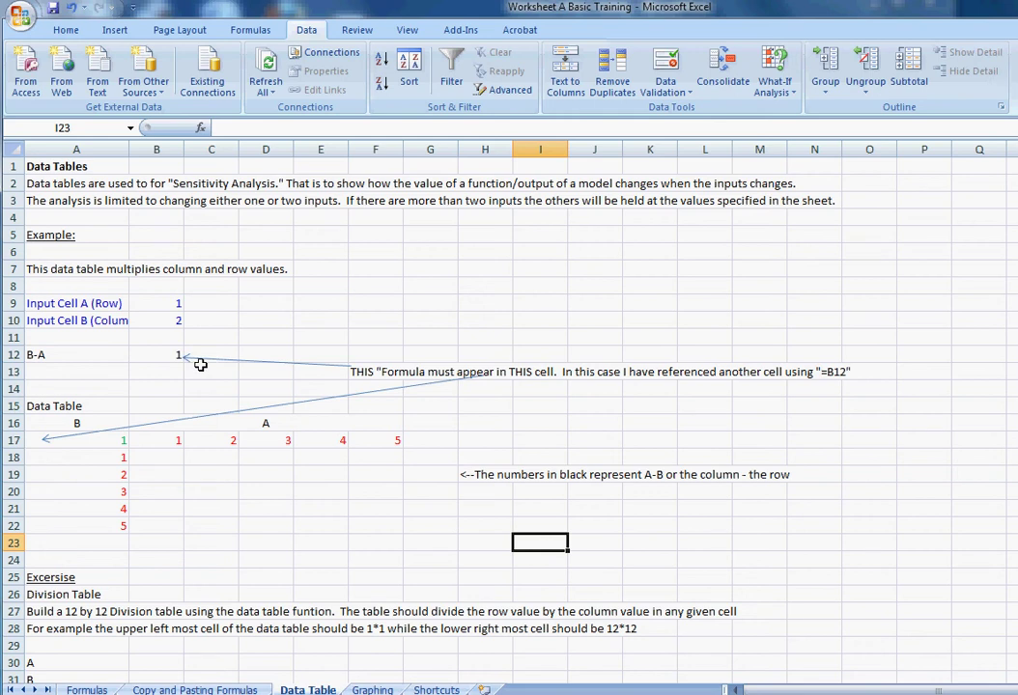
{"action": "left_click", "coordinate": [178, 321]}
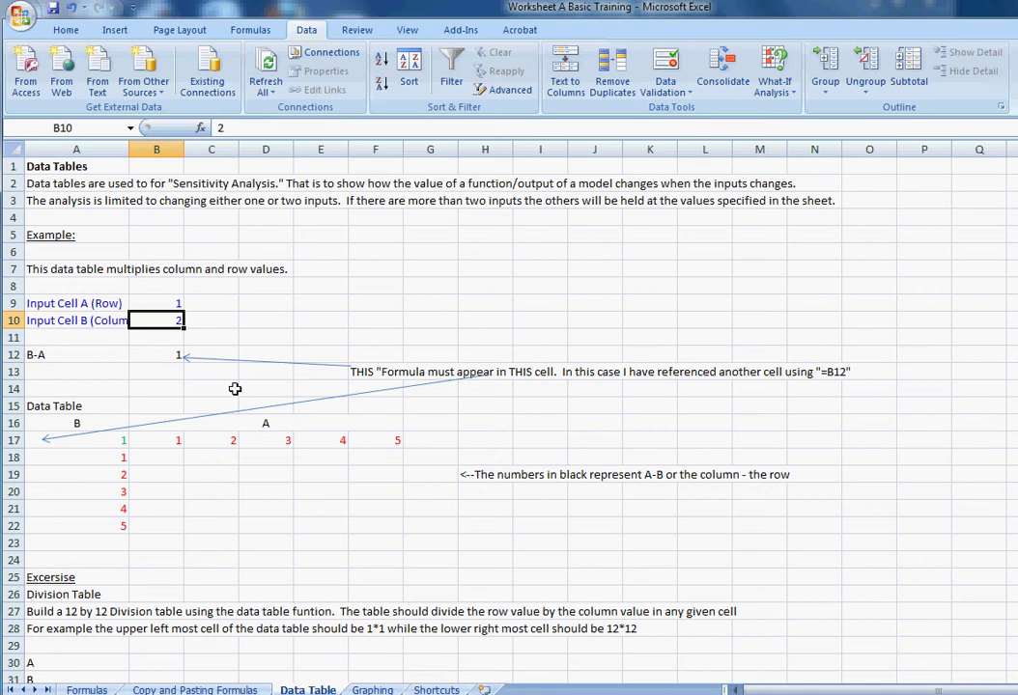
{"action": "left_click", "coordinate": [173, 305]}
{"action": "left_click", "coordinate": [173, 322]}
{"action": "left_click", "coordinate": [174, 306]}
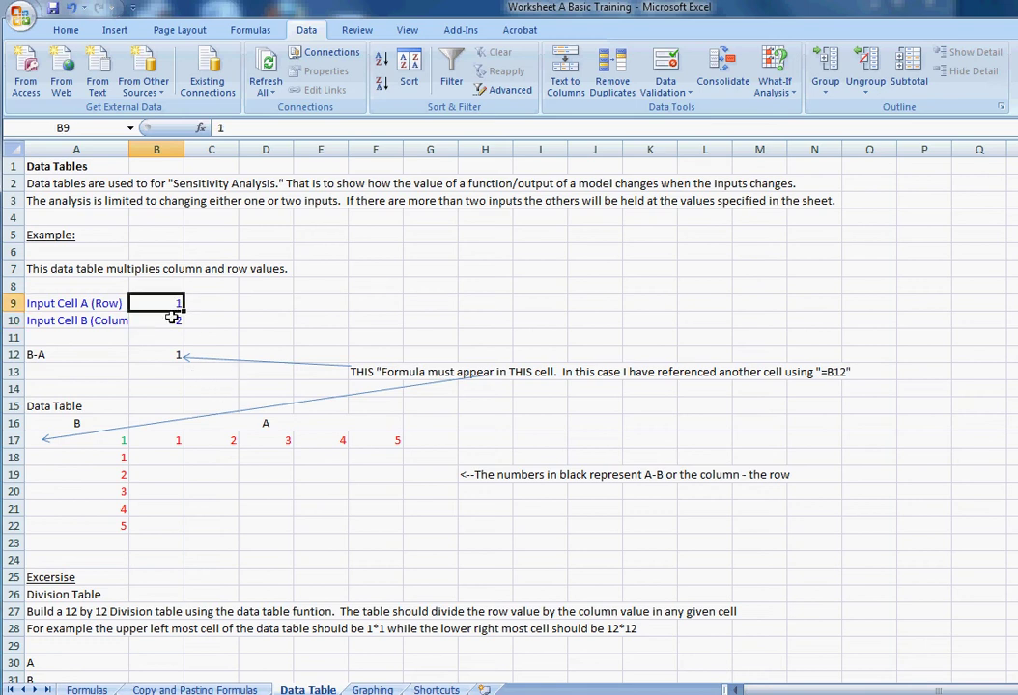
{"action": "left_click", "coordinate": [172, 321]}
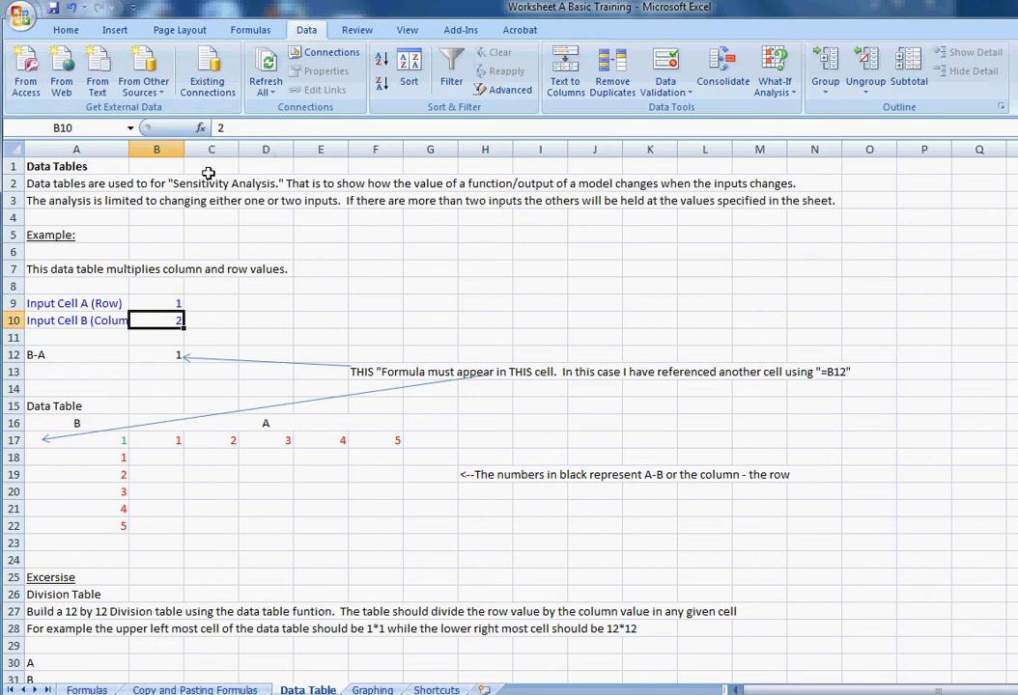
{"action": "left_click", "coordinate": [162, 354]}
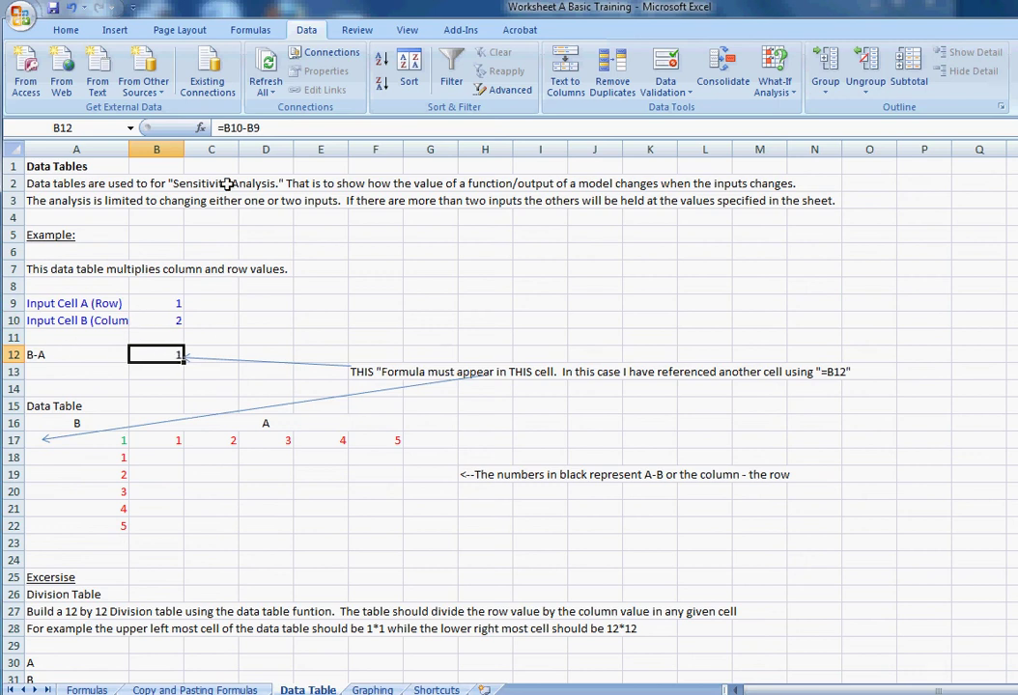
{"action": "left_click", "coordinate": [44, 357]}
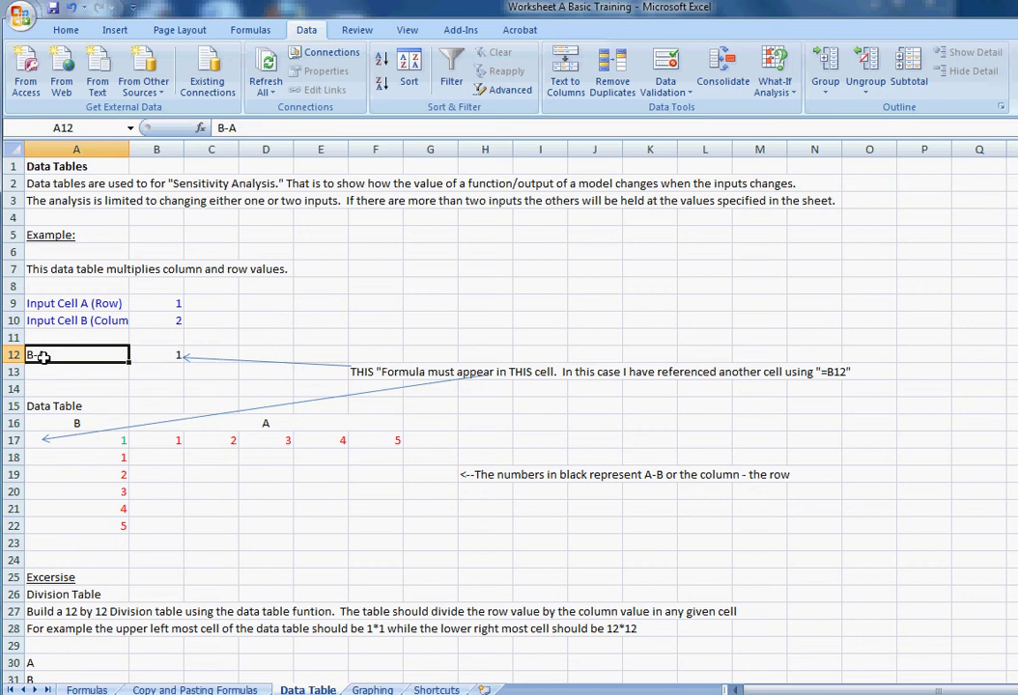
Set Input Cell B (Column) in B10 to 5
{"action": "left_click", "coordinate": [151, 355]}
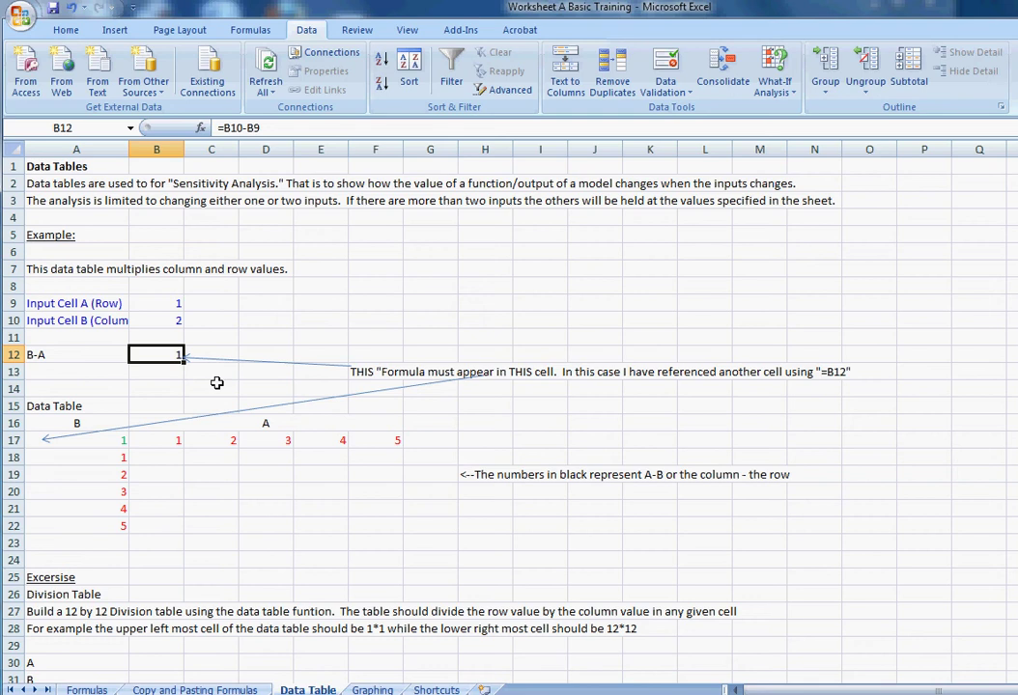
{"action": "key", "text": "Up"}
{"action": "key", "text": "Up"}
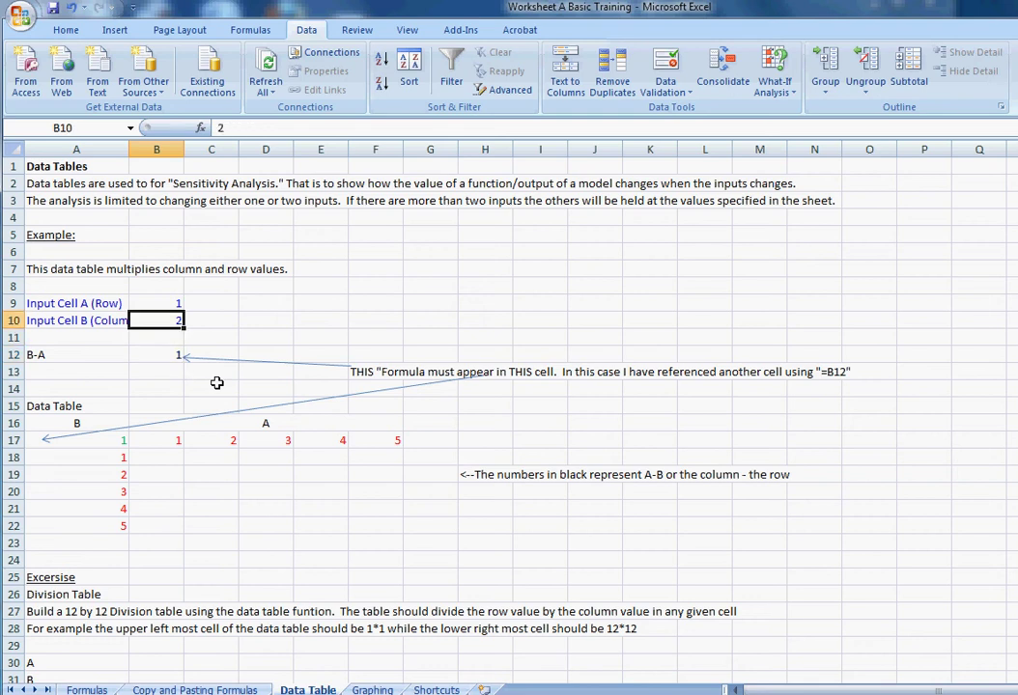
{"action": "type", "text": "5"}
{"action": "key", "text": "Return"}
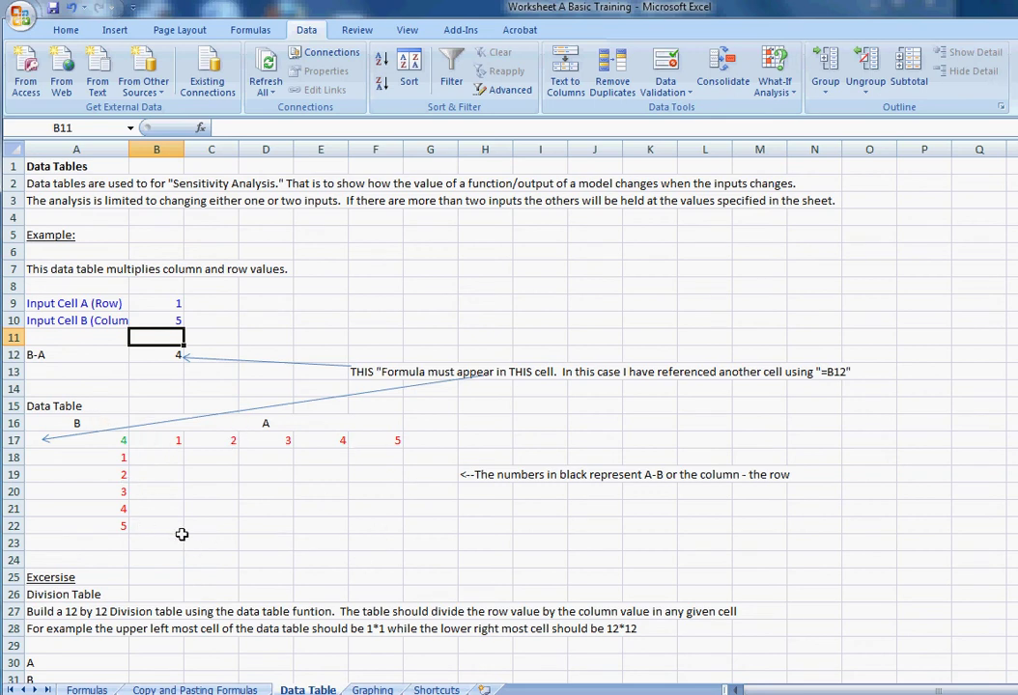
Examine the data table's empty result cells, its column values in A18:A22, and the corner cell A17's link to B12
{"action": "left_click", "coordinate": [151, 524]}
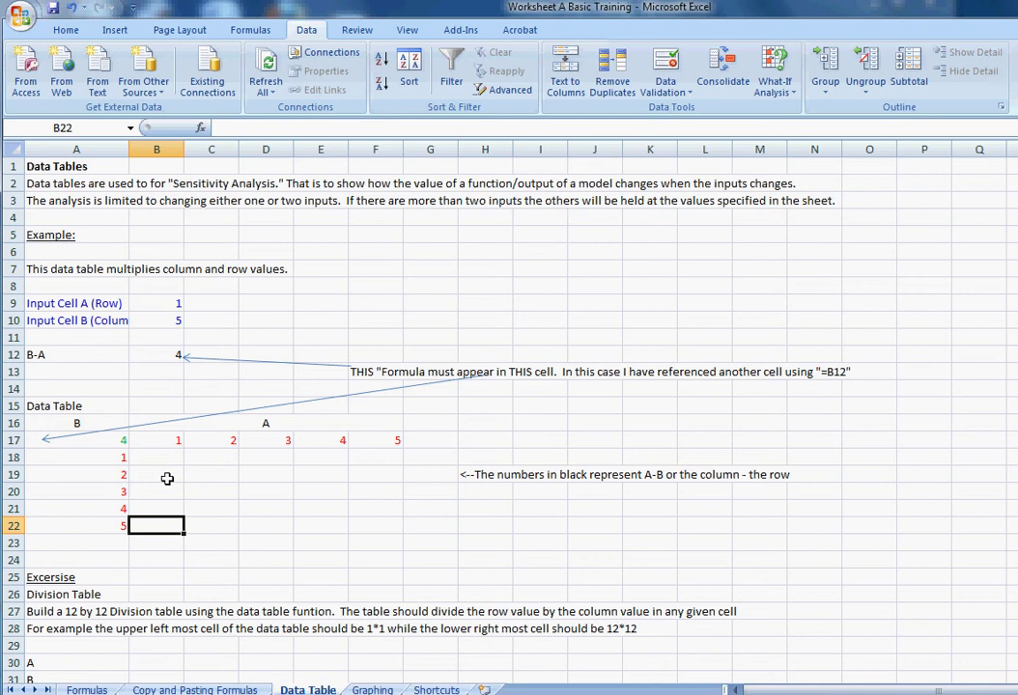
{"action": "left_click", "coordinate": [211, 509]}
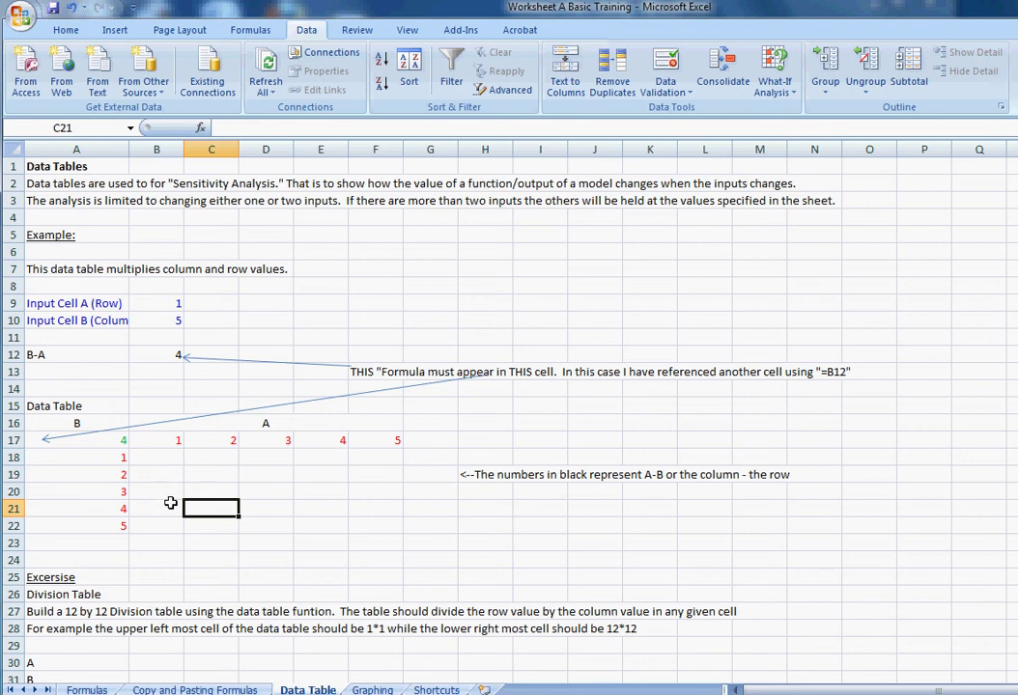
{"action": "left_click", "coordinate": [116, 477]}
{"action": "left_click", "coordinate": [117, 490]}
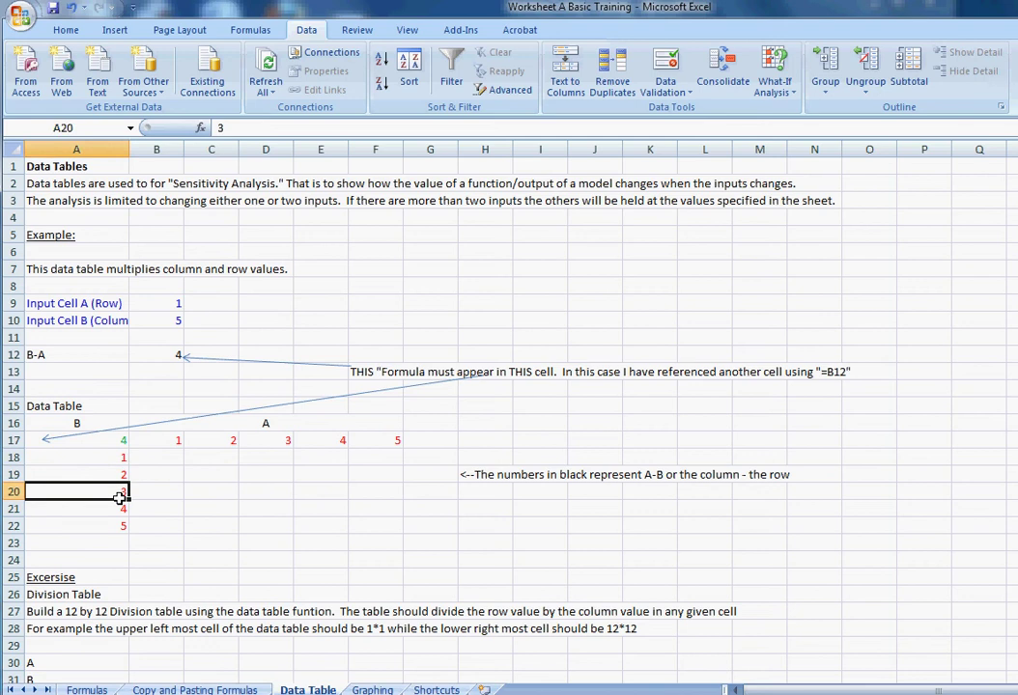
{"action": "left_click", "coordinate": [118, 505]}
{"action": "left_click", "coordinate": [117, 523]}
{"action": "left_click", "coordinate": [118, 507]}
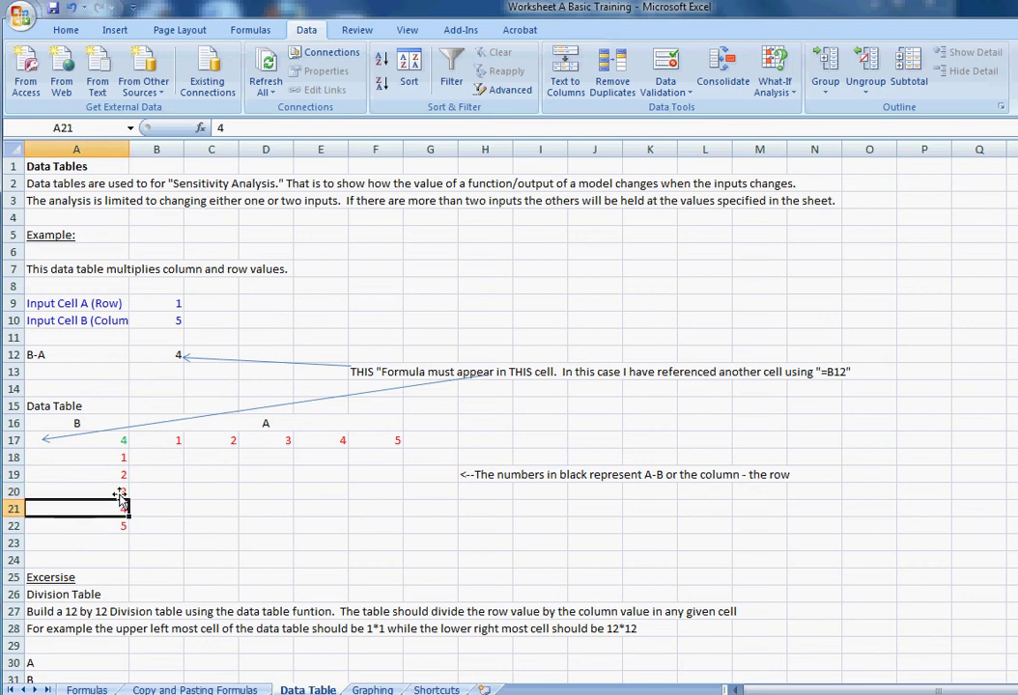
{"action": "left_click", "coordinate": [118, 492]}
{"action": "left_click", "coordinate": [118, 474]}
{"action": "left_click", "coordinate": [118, 458]}
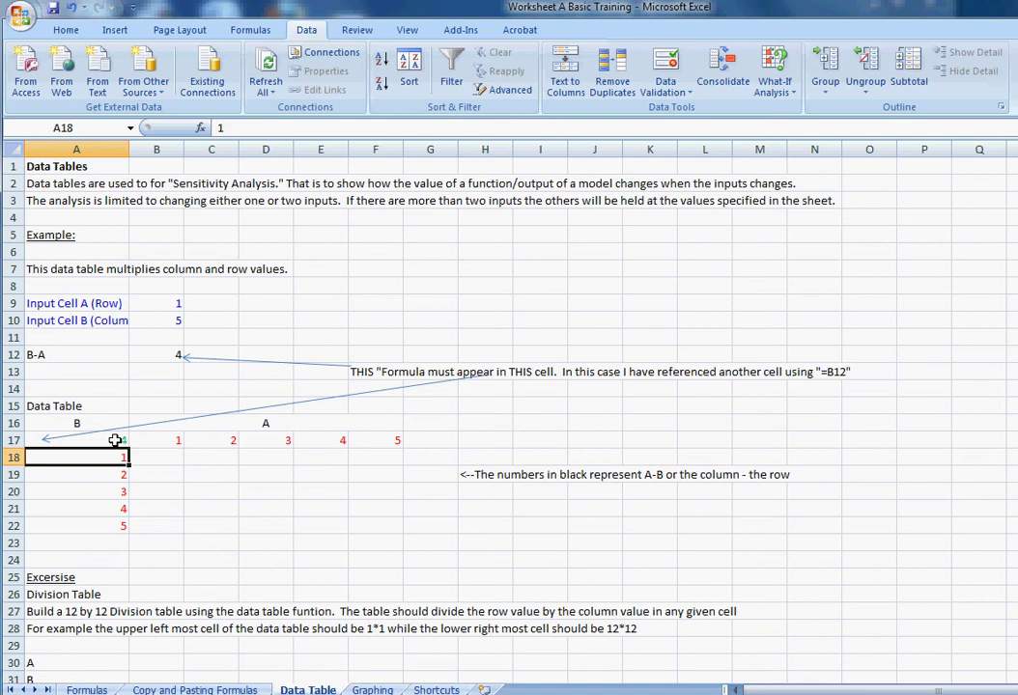
{"action": "left_click", "coordinate": [115, 440]}
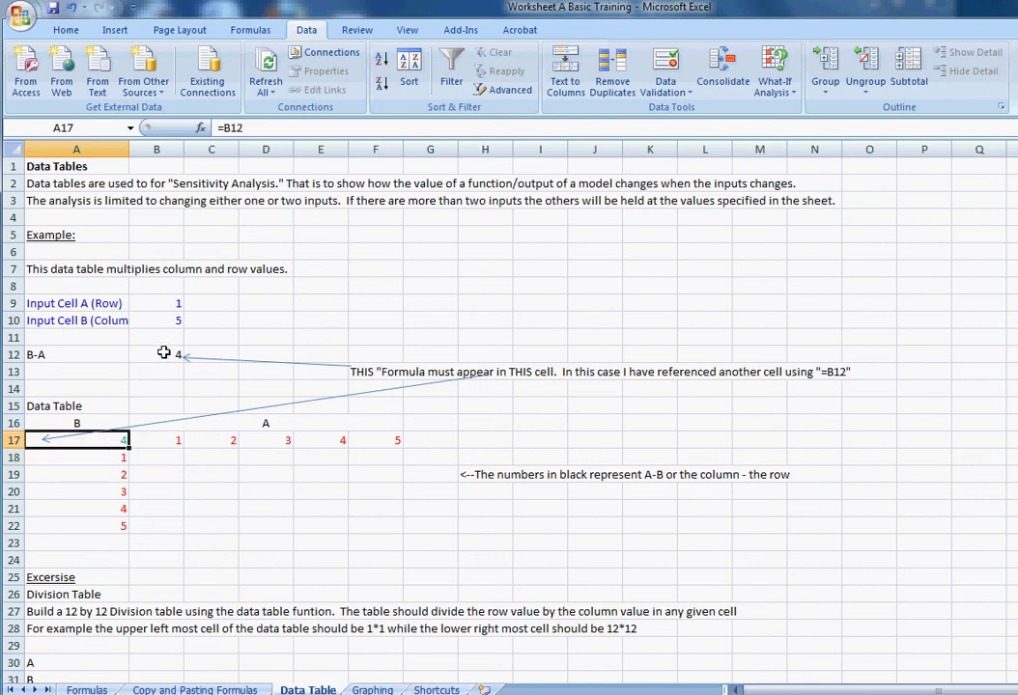
{"action": "left_click", "coordinate": [169, 356]}
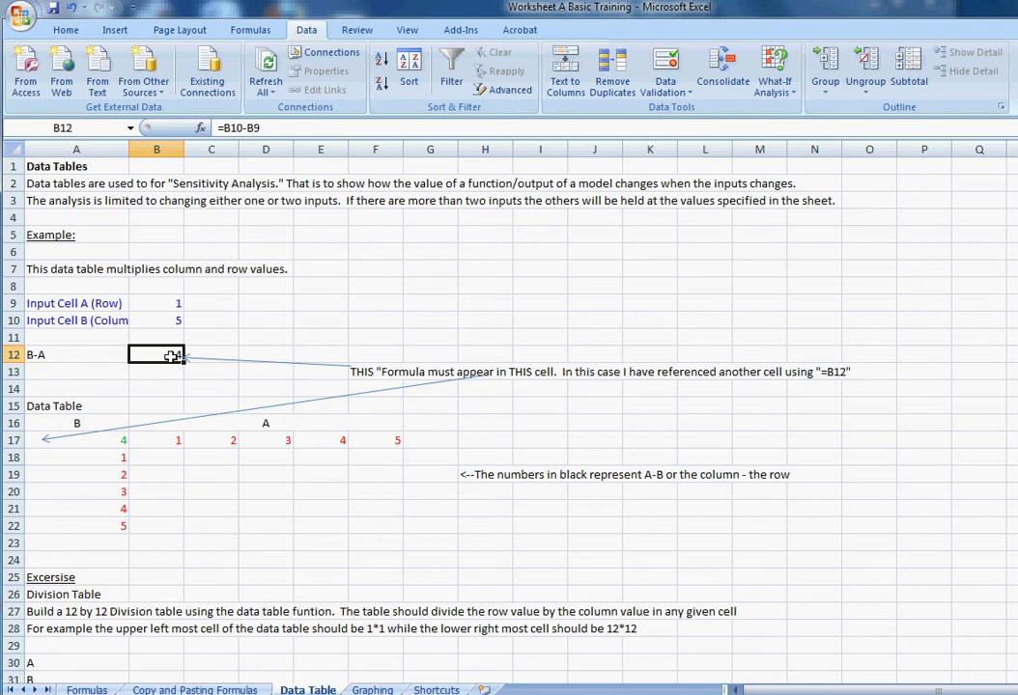
Enter the formula =B12 in the data table's corner cell A17
{"action": "left_click", "coordinate": [107, 441]}
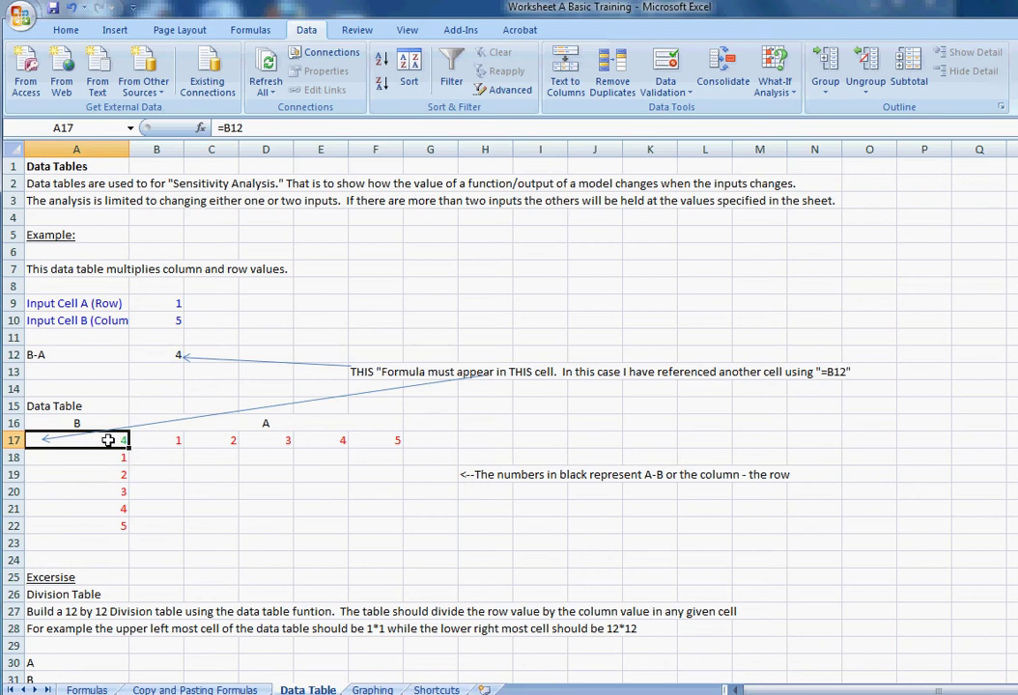
{"action": "type", "text": "="}
{"action": "left_click", "coordinate": [150, 350]}
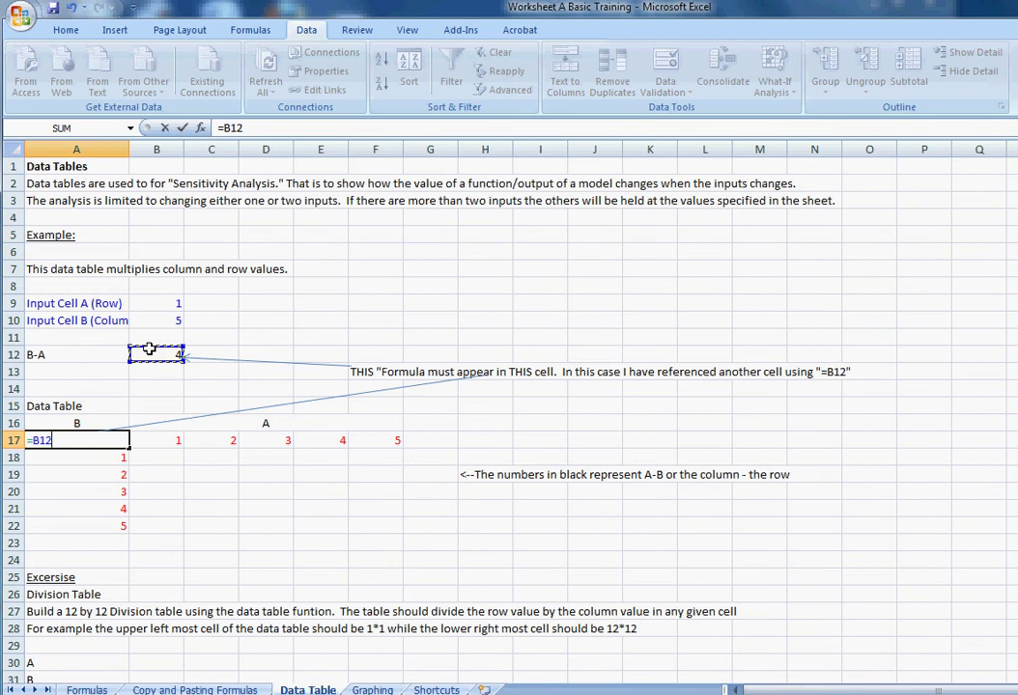
{"action": "key", "text": "Return"}
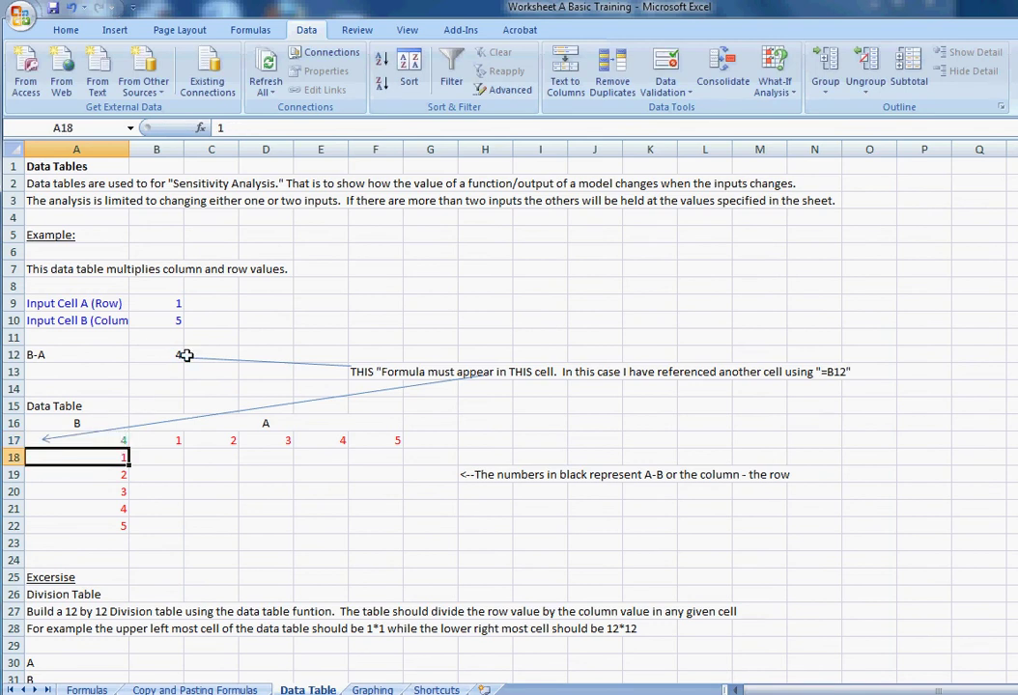
Review the formula in B12 and the note in row 13 about where the formula must appear
{"action": "left_click", "coordinate": [171, 355]}
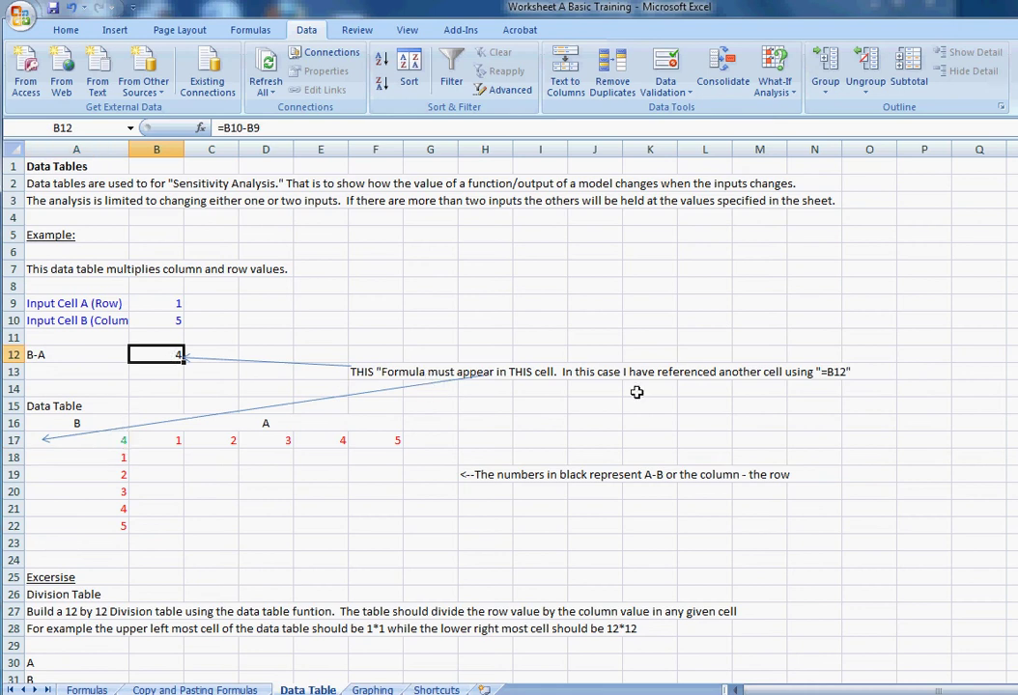
{"action": "left_click", "coordinate": [801, 372]}
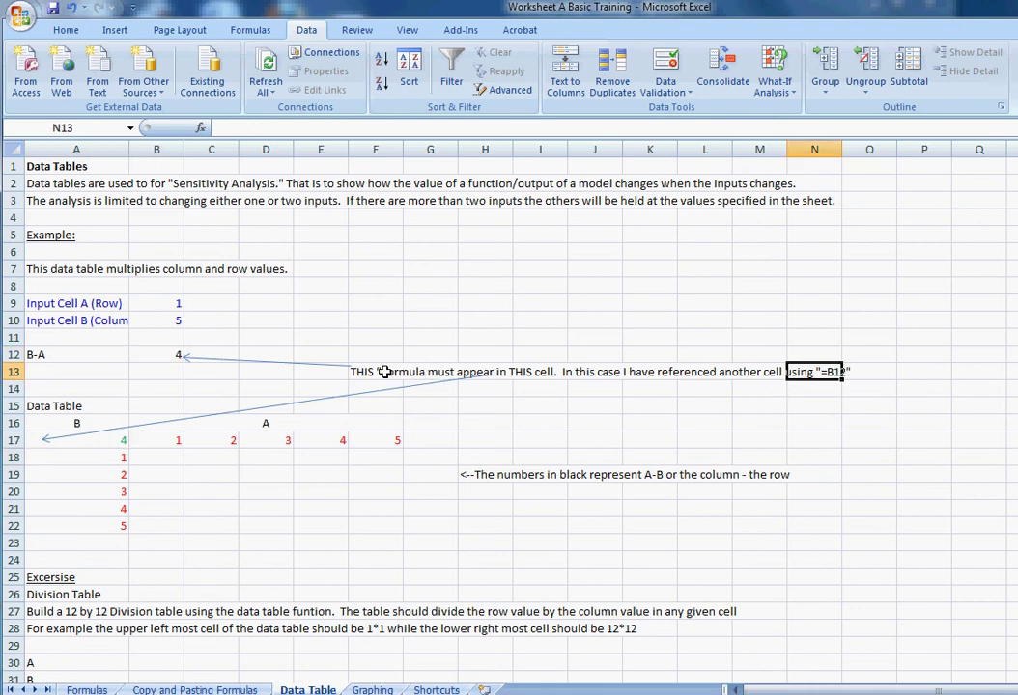
{"action": "left_click_drag", "start_coordinate": [366, 372], "coordinate": [843, 372]}
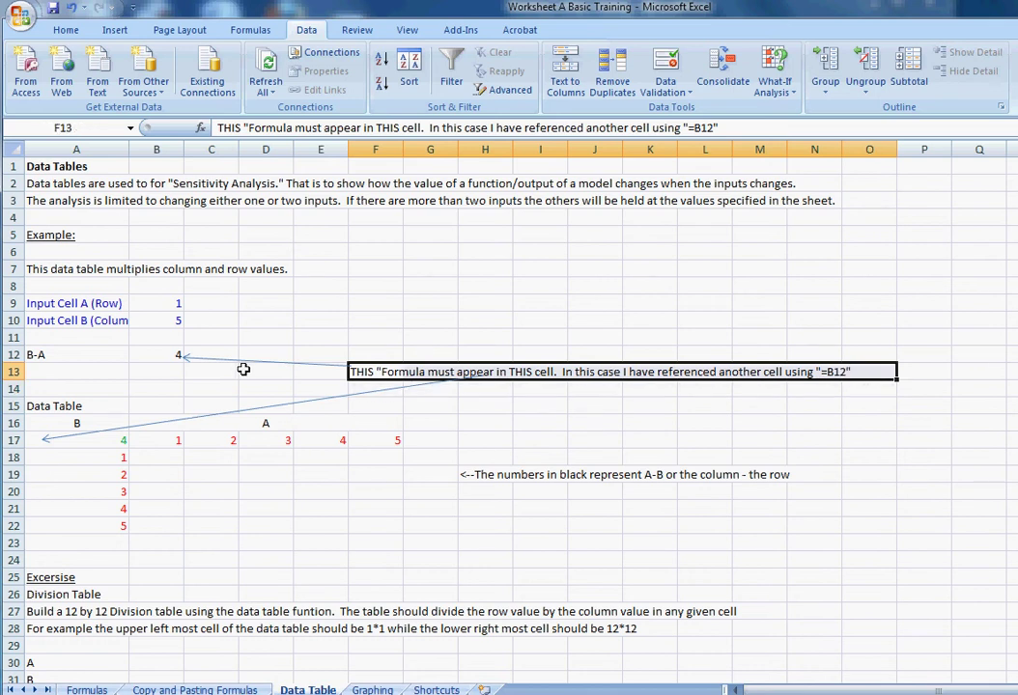
Replace the formula in the data table's corner cell A17 with =B10-B9
{"action": "left_click", "coordinate": [112, 441]}
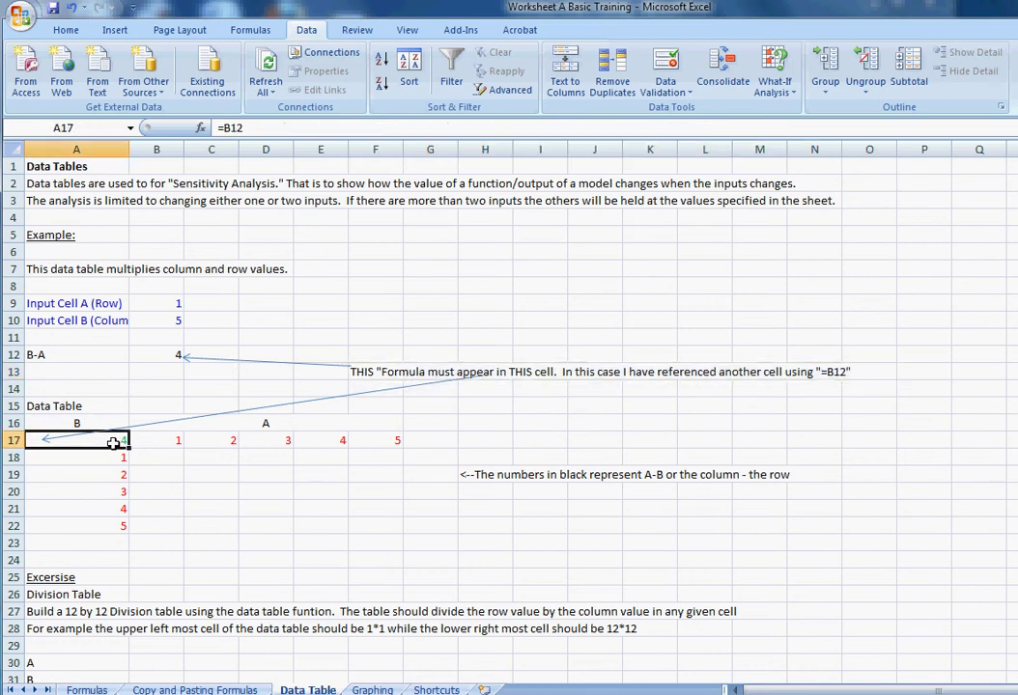
{"action": "type", "text": "="}
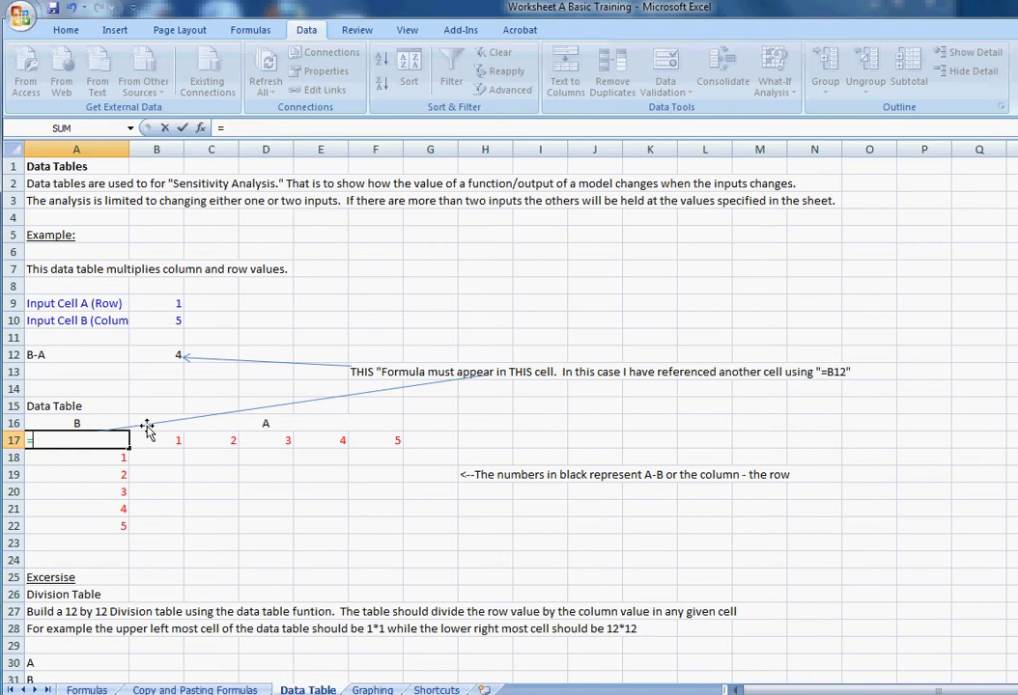
{"action": "left_click", "coordinate": [180, 318]}
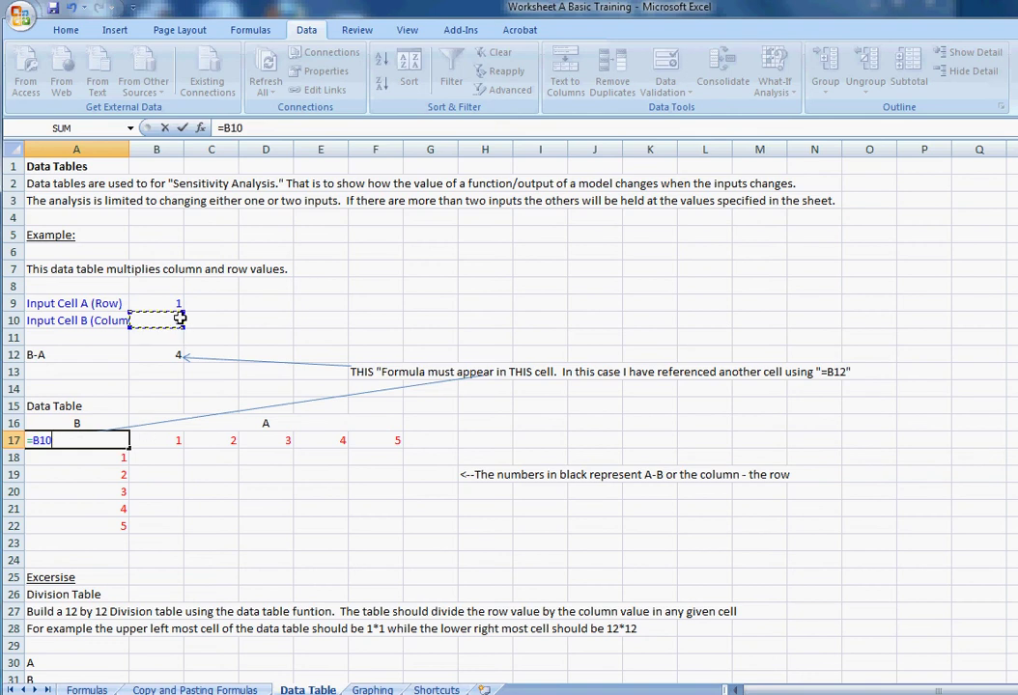
{"action": "type", "text": "-"}
{"action": "left_click", "coordinate": [177, 304]}
{"action": "key", "text": "Return"}
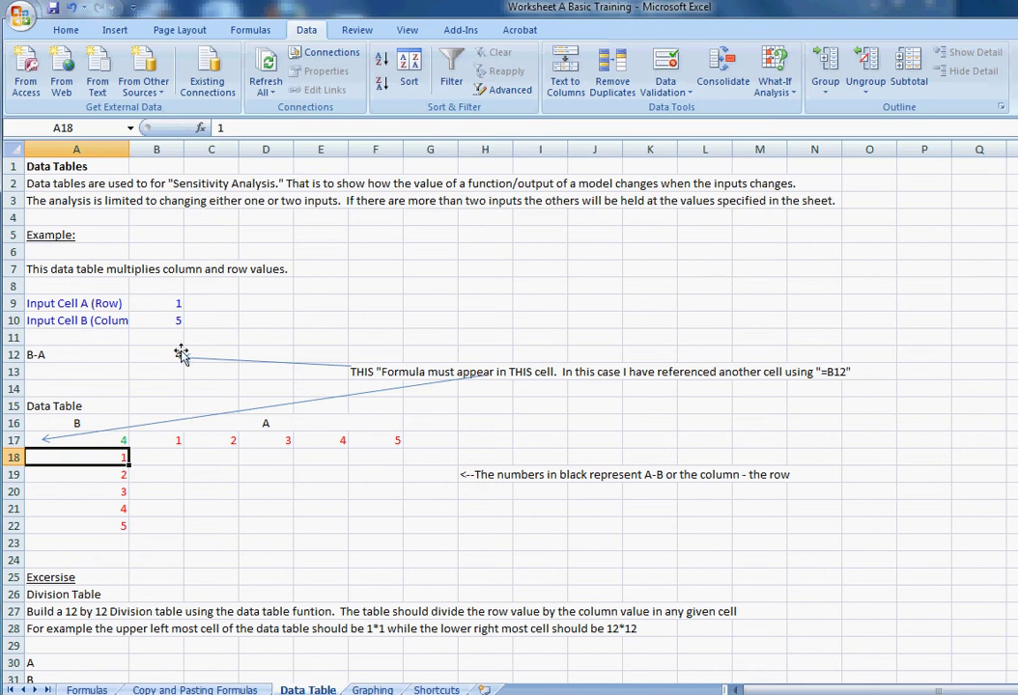
Change the corner cell A17 to reference the B-A result with the formula =B12
{"action": "left_click", "coordinate": [112, 444]}
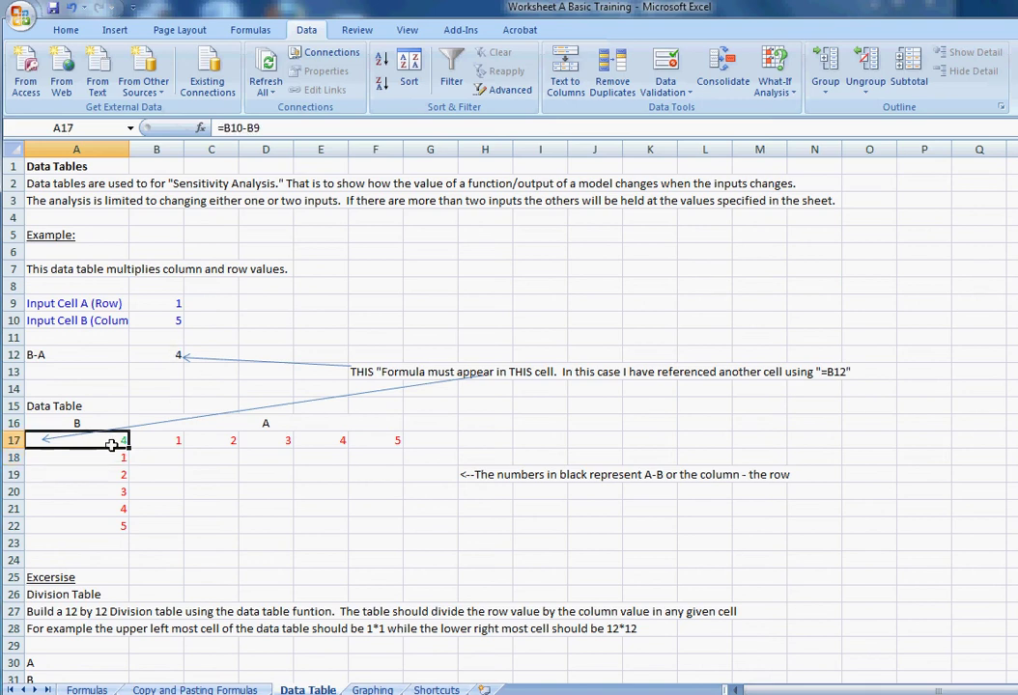
{"action": "type", "text": "="}
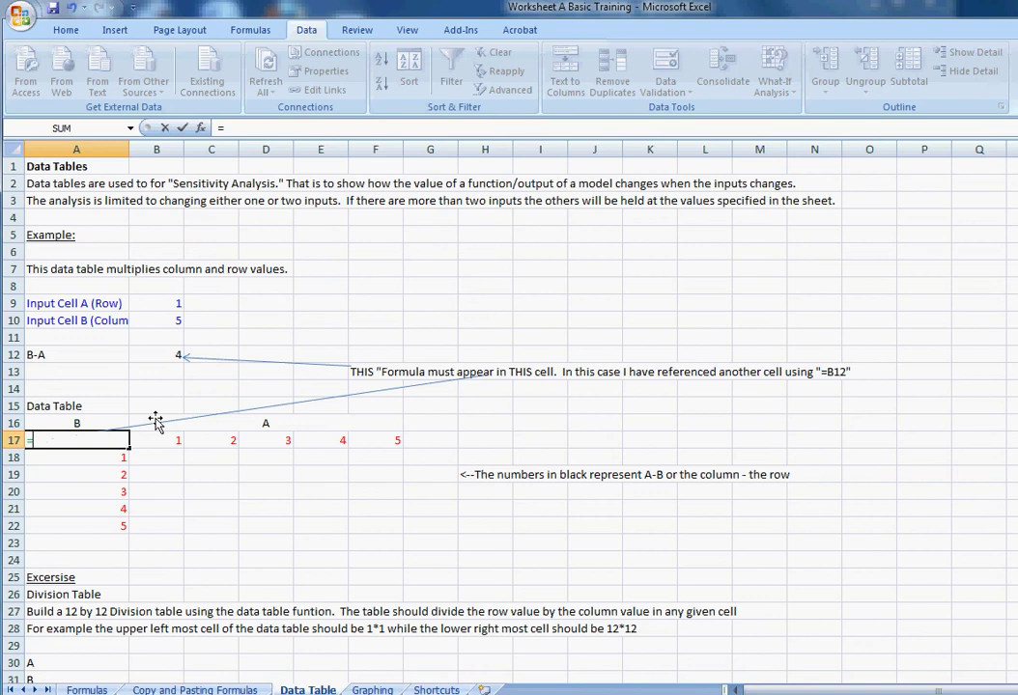
{"action": "left_click", "coordinate": [154, 356]}
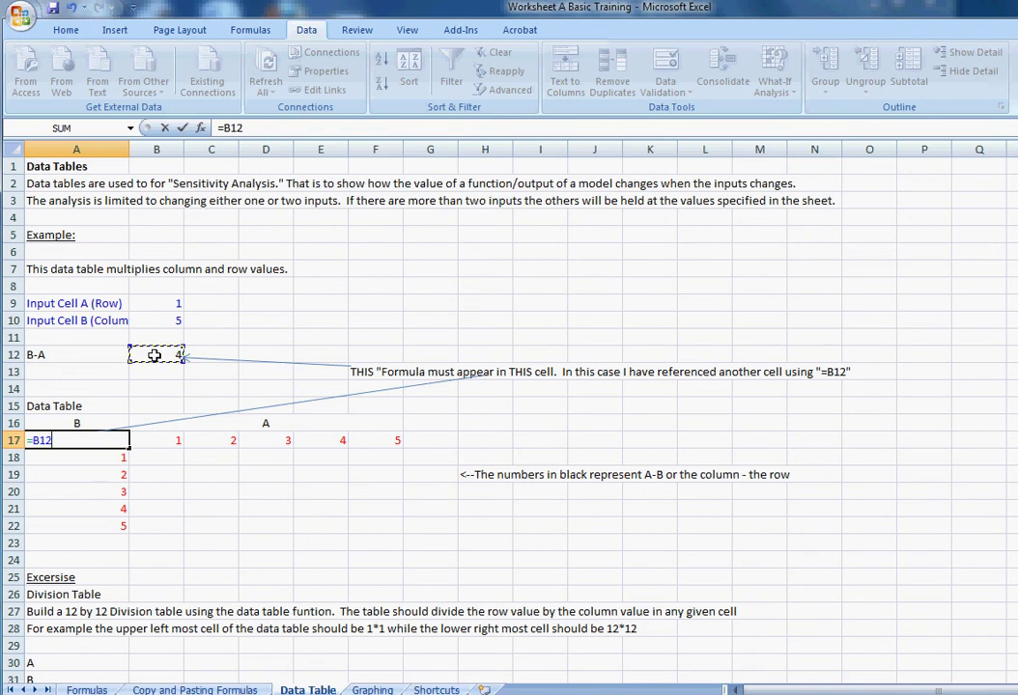
{"action": "key", "text": "Return"}
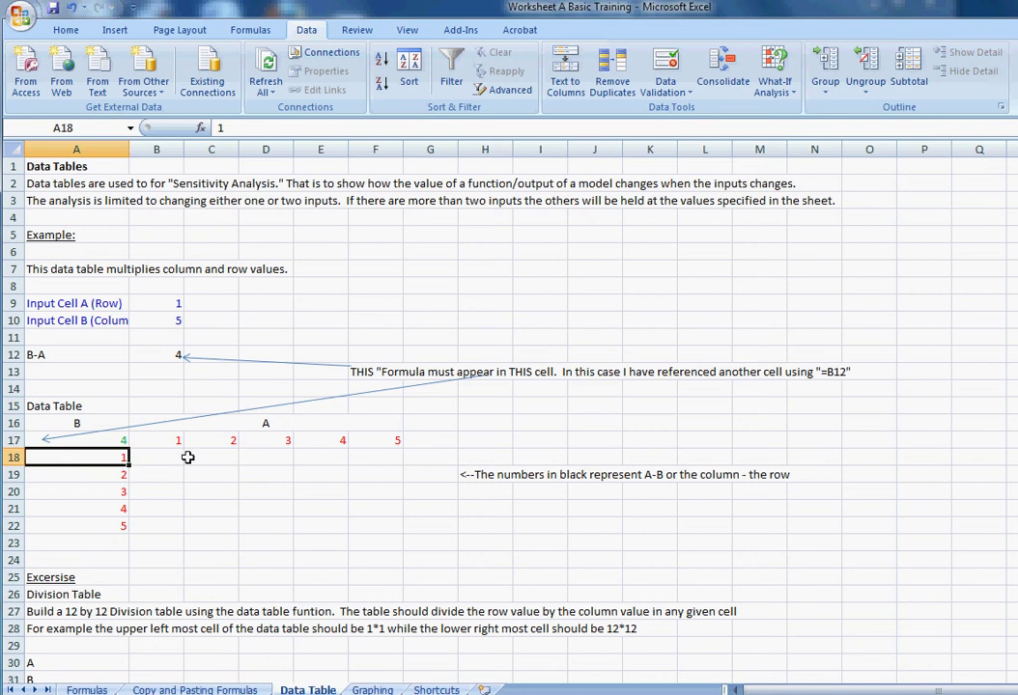
Start a What-If Analysis data table on the range A17:F22 and move its dialog clear of the note in row 13
{"action": "left_click", "coordinate": [113, 440]}
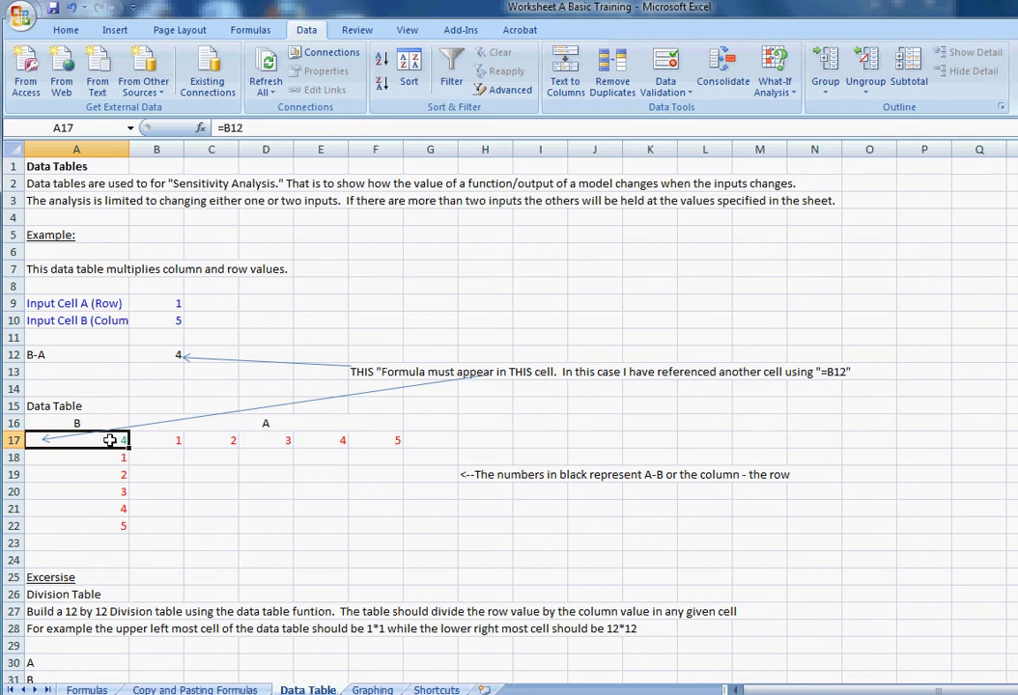
{"action": "left_click_drag", "start_coordinate": [111, 440], "coordinate": [373, 530]}
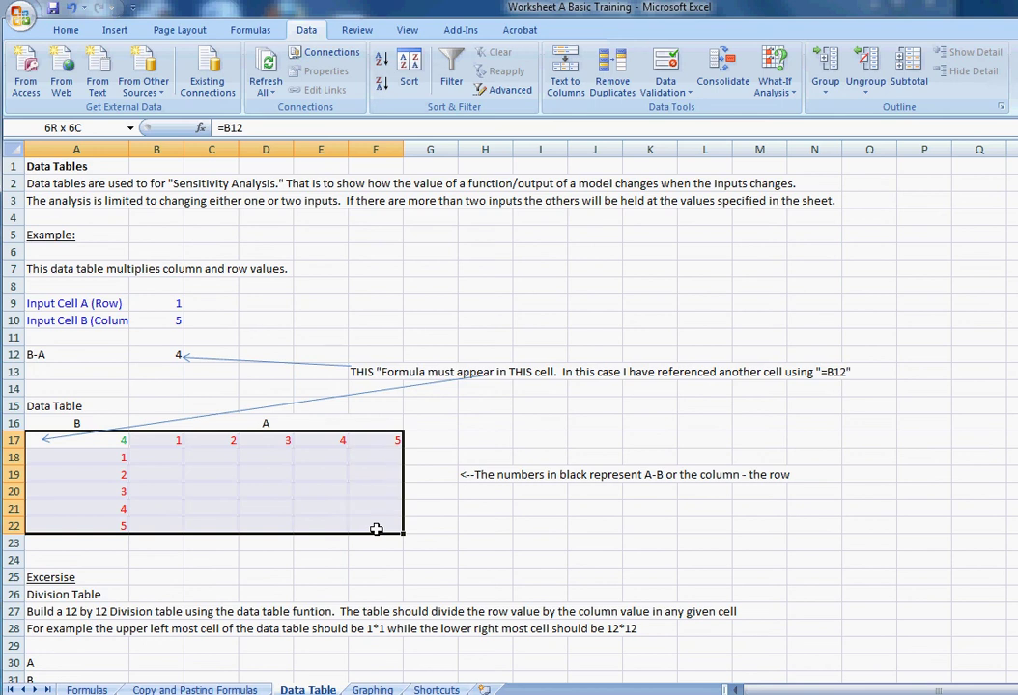
{"action": "left_click_drag", "start_coordinate": [376, 529], "coordinate": [375, 529]}
{"action": "left_click", "coordinate": [83, 35]}
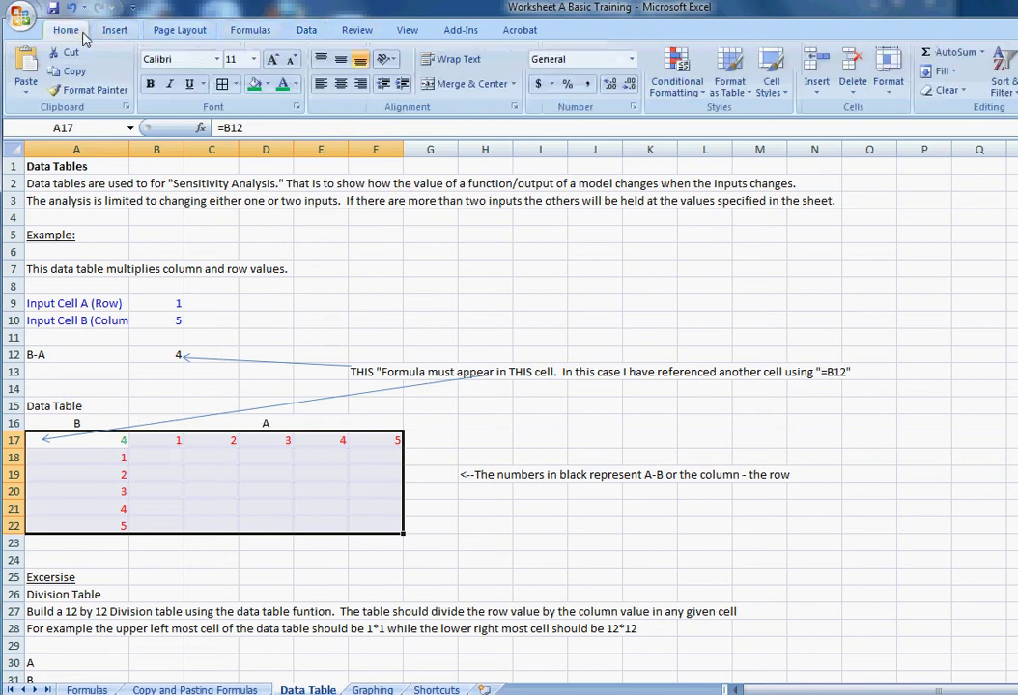
{"action": "left_click", "coordinate": [305, 31]}
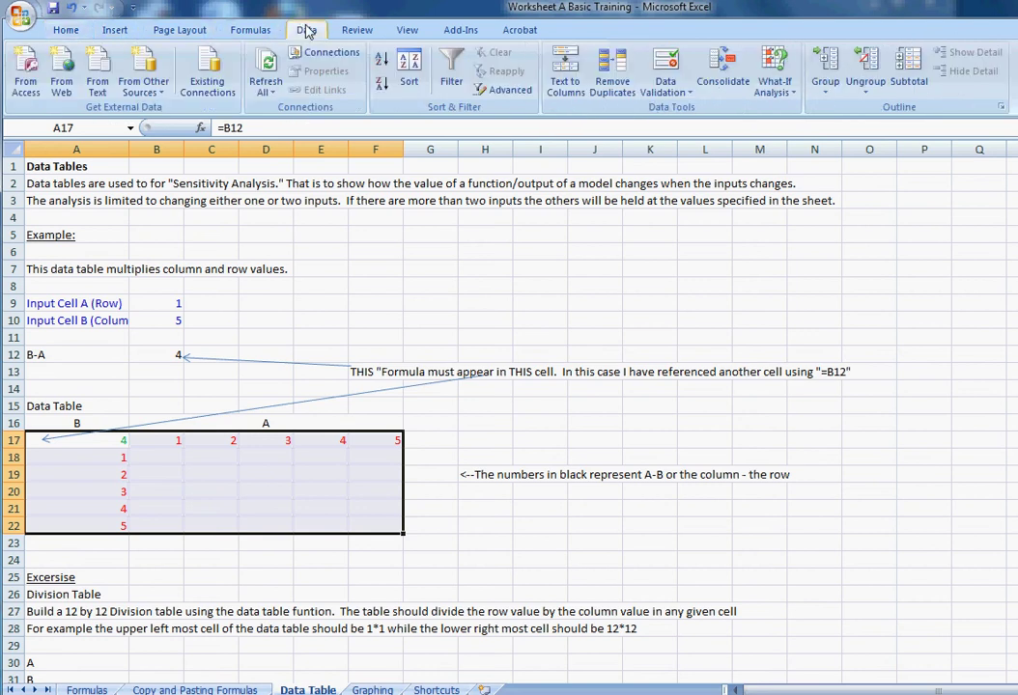
{"action": "left_click", "coordinate": [784, 85]}
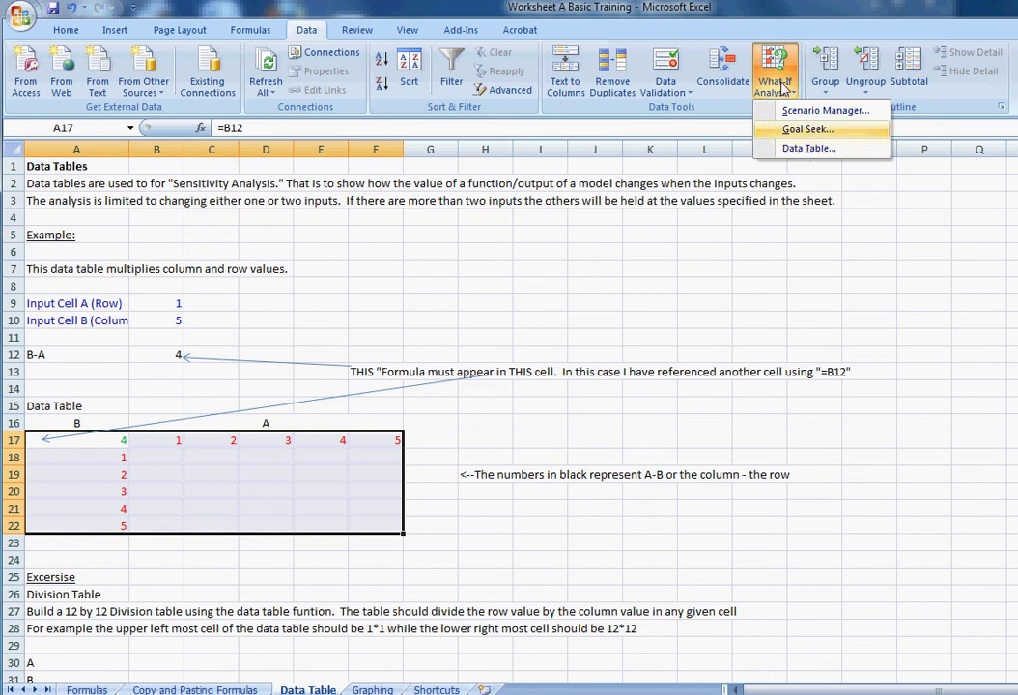
{"action": "left_click", "coordinate": [808, 149]}
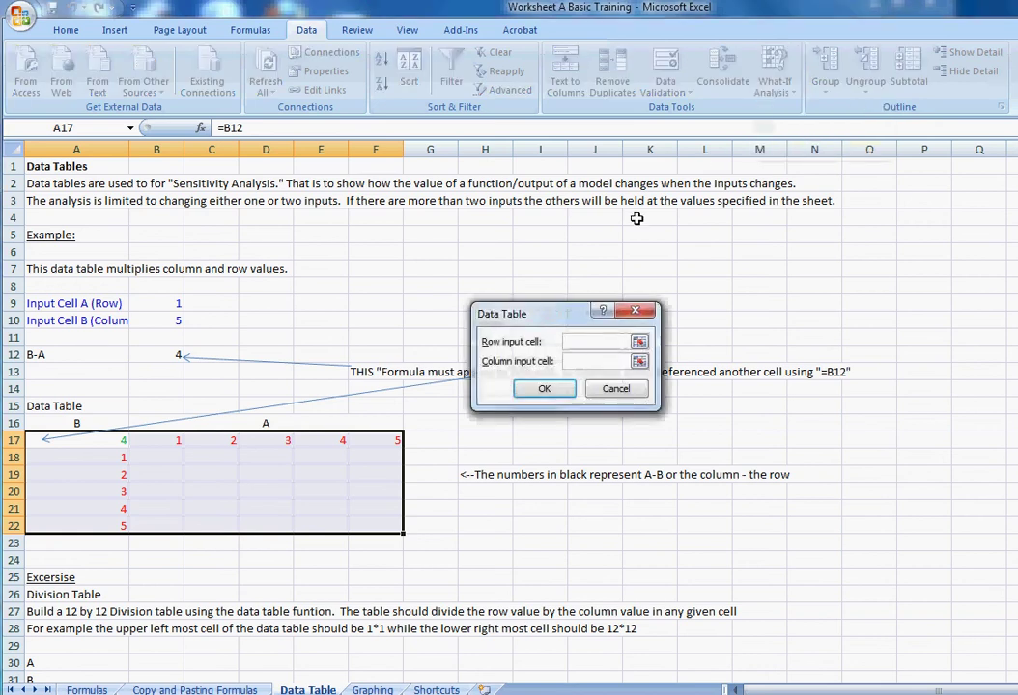
{"action": "left_click_drag", "start_coordinate": [557, 318], "coordinate": [594, 247]}
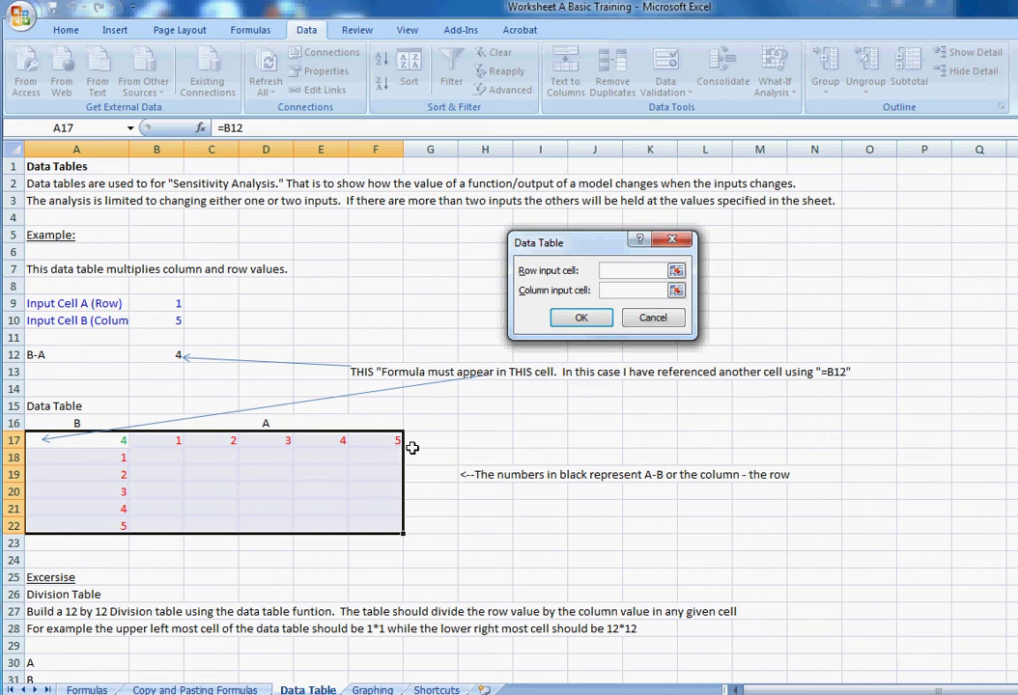
Set the row input cell to $B$9 and the column input cell to $B$10, and generate the data table
{"action": "left_click", "coordinate": [168, 303]}
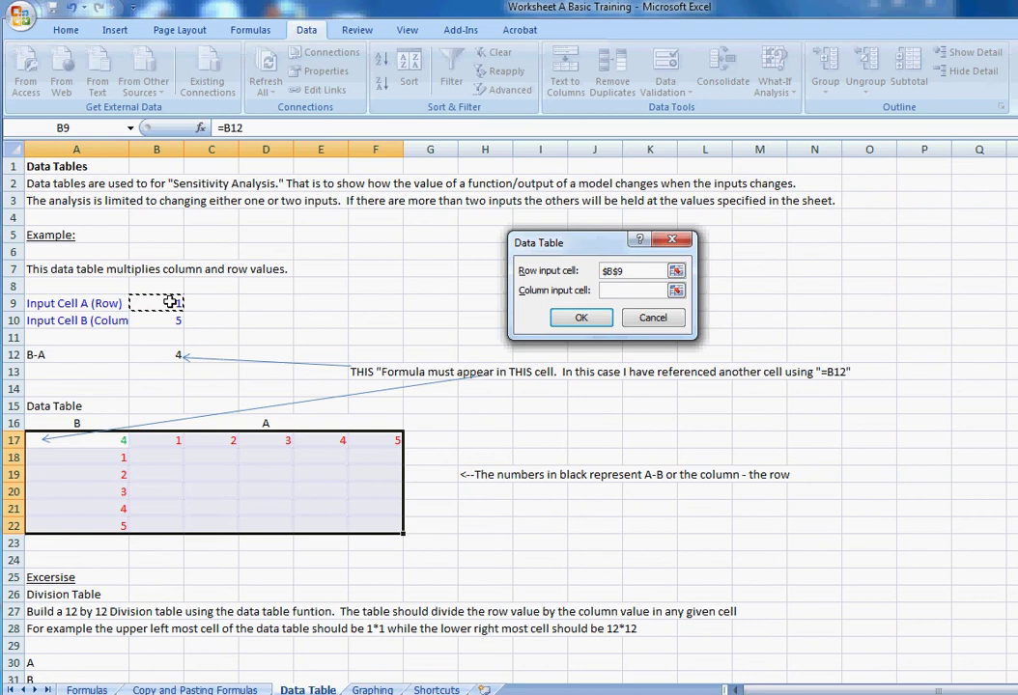
{"action": "left_click", "coordinate": [618, 290]}
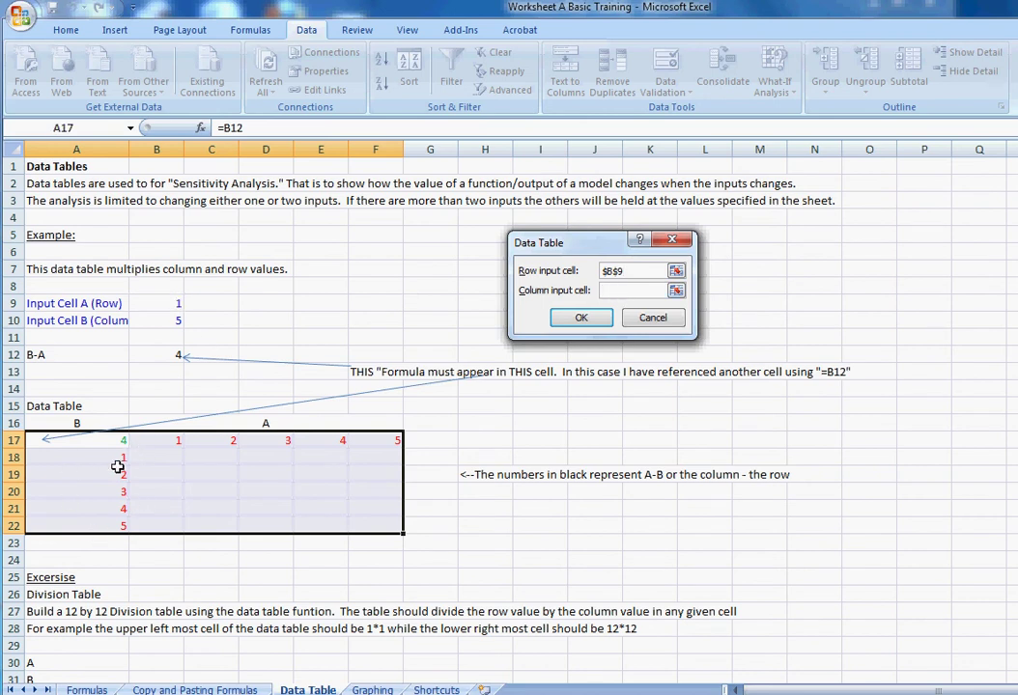
{"action": "left_click", "coordinate": [178, 319]}
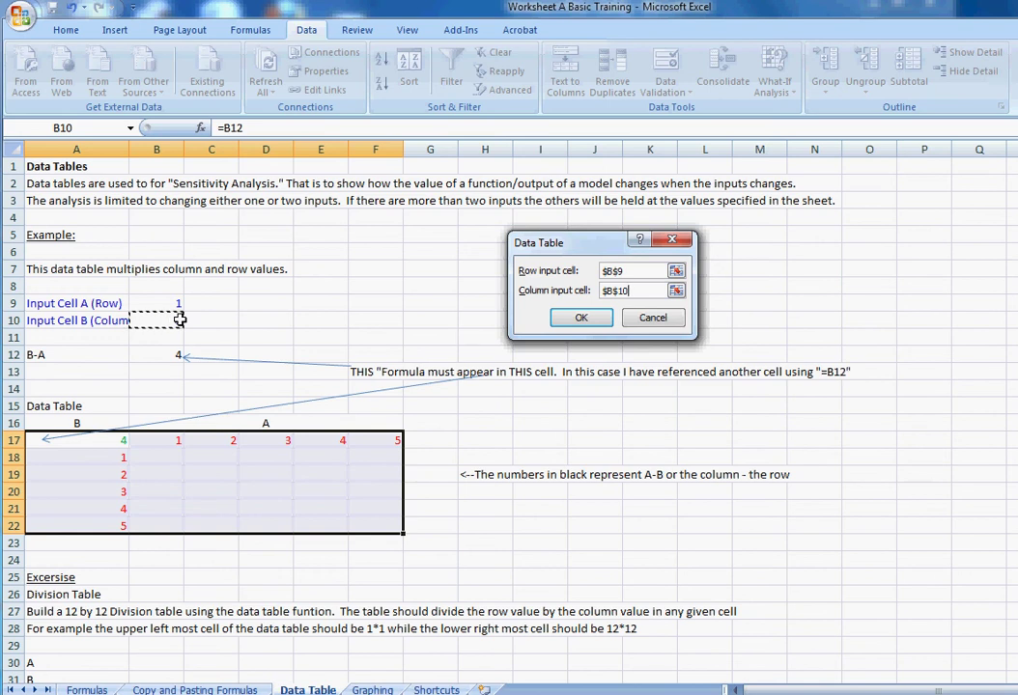
{"action": "left_click", "coordinate": [581, 318]}
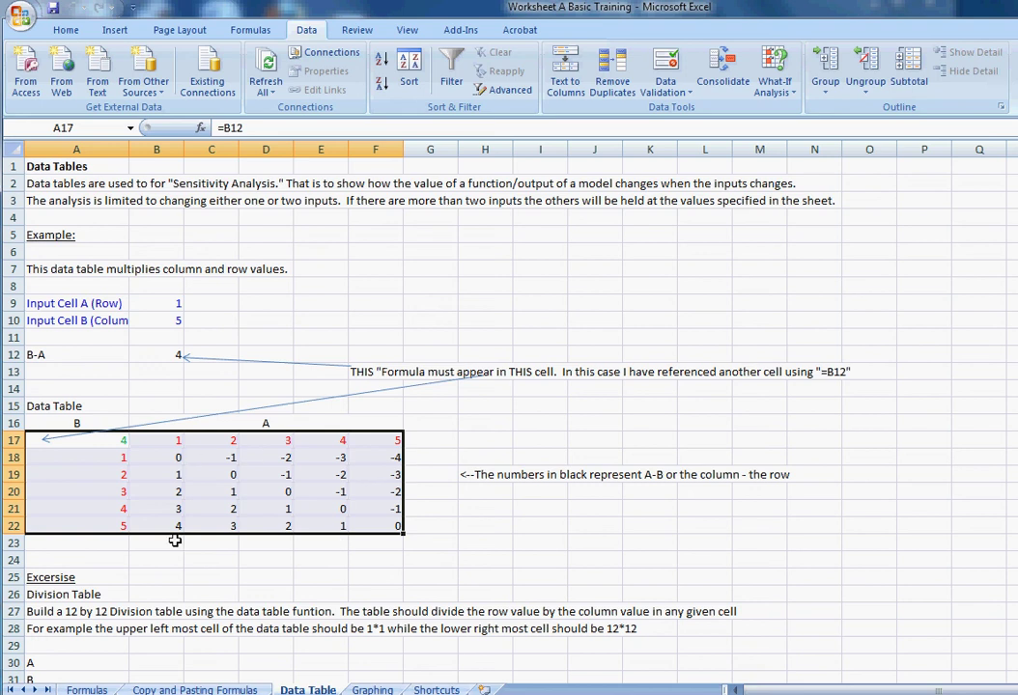
Check the formulas behind the corner cell A17, the B-A result in B12 and the table cells C20 and D20
{"action": "left_click", "coordinate": [109, 439]}
{"action": "left_click", "coordinate": [171, 355]}
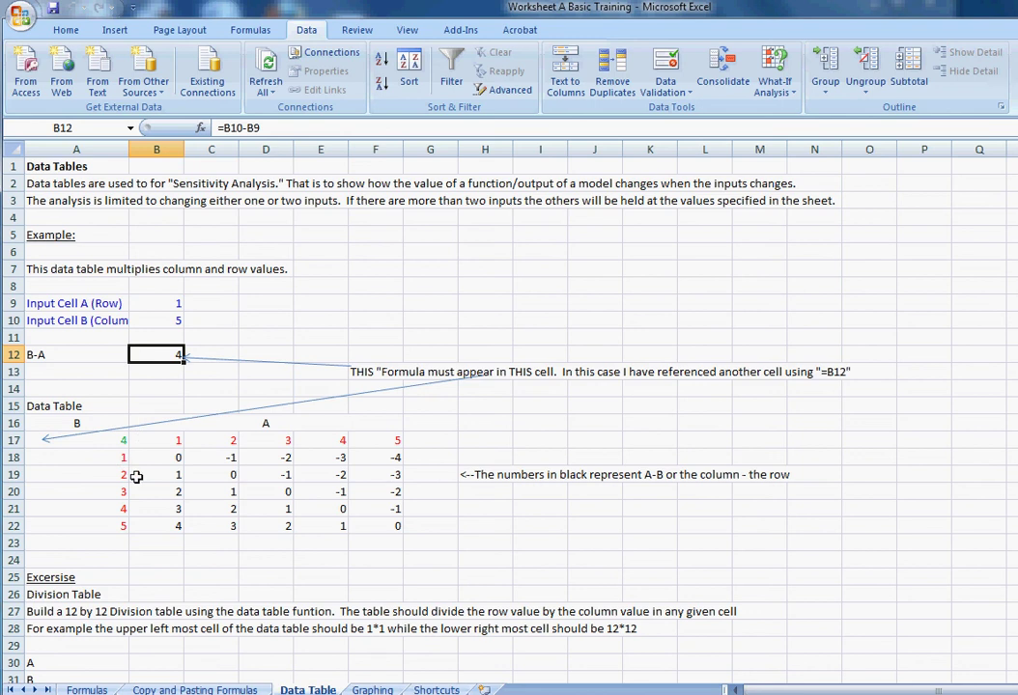
{"action": "left_click", "coordinate": [230, 492]}
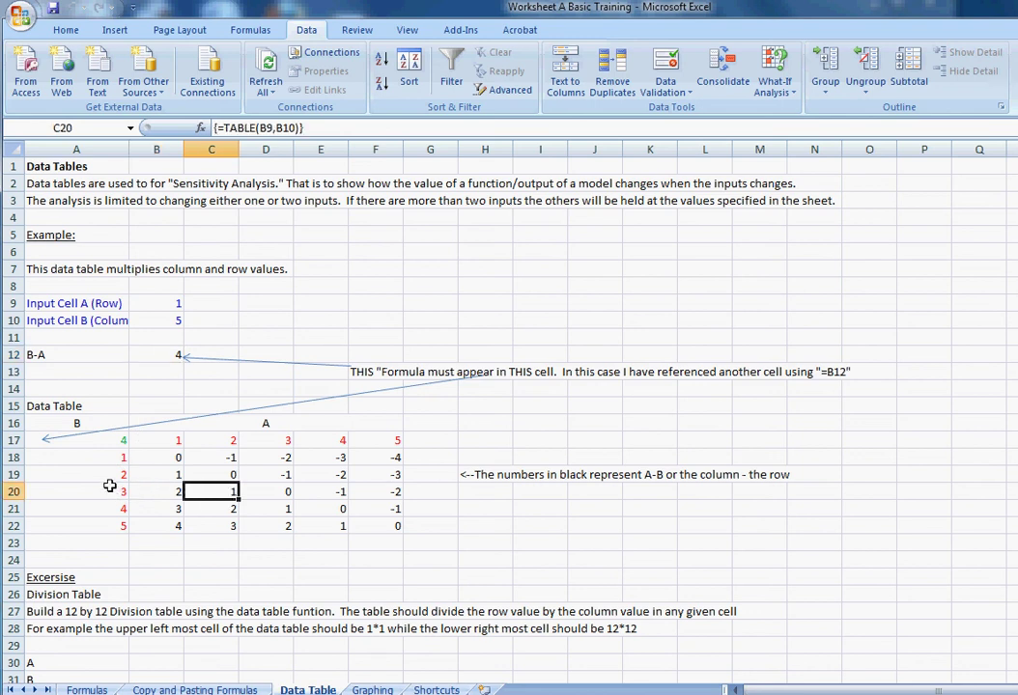
{"action": "left_click", "coordinate": [280, 491]}
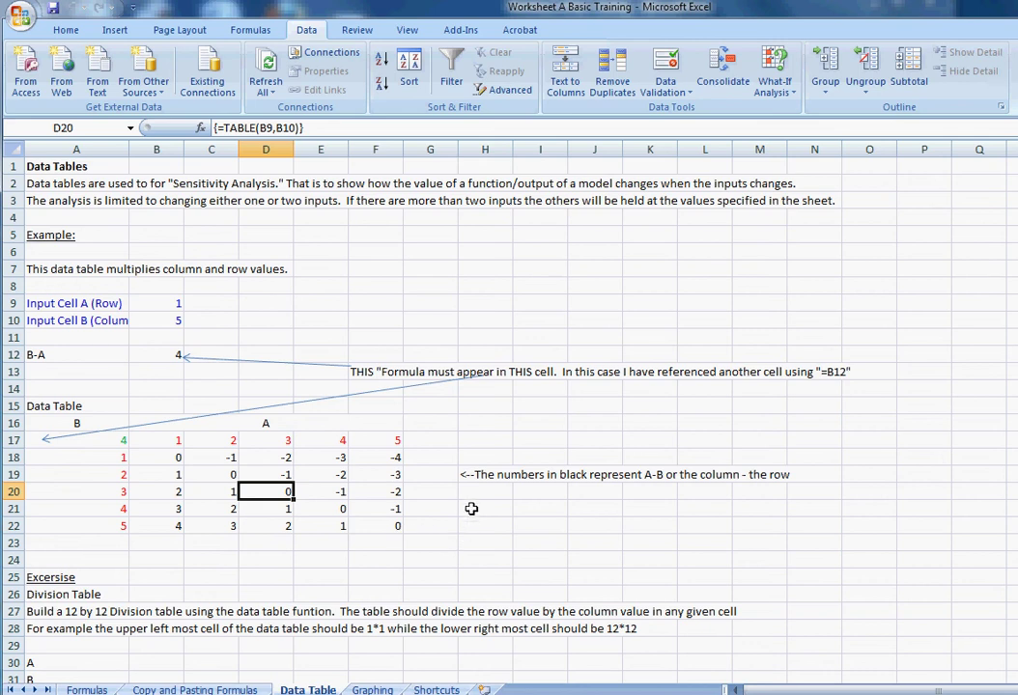
Examine the Division Table exercise from row 25, including its A and B inputs and the Divide (A/B) cell
{"action": "scroll", "coordinate": [472, 509], "scroll_direction": "down", "scroll_amount": 2}
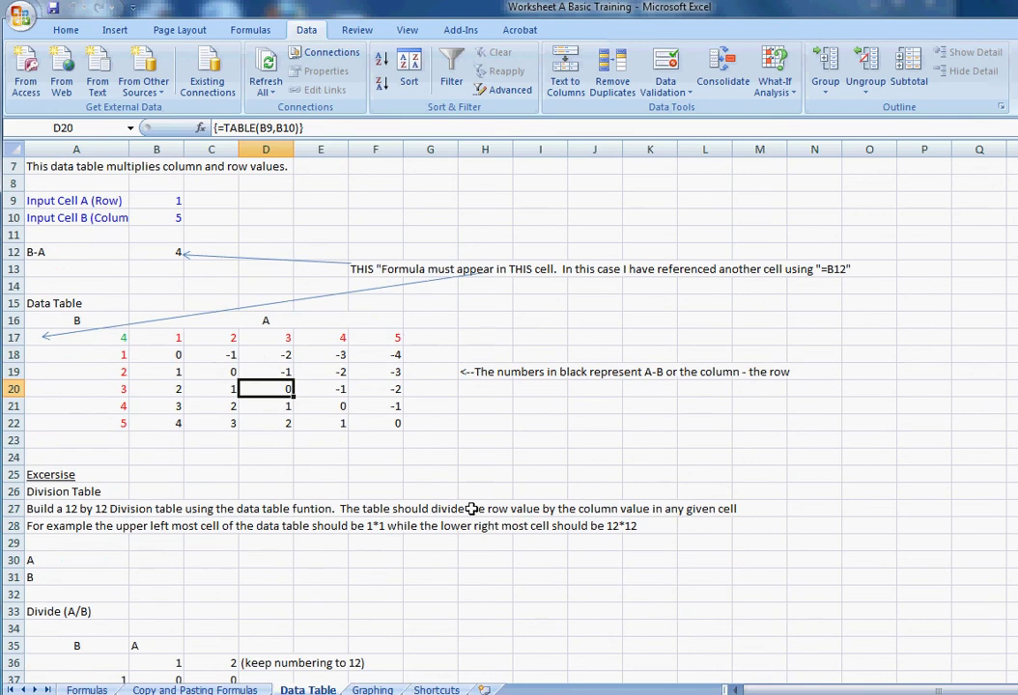
{"action": "scroll", "coordinate": [471, 509], "scroll_direction": "down", "scroll_amount": 5}
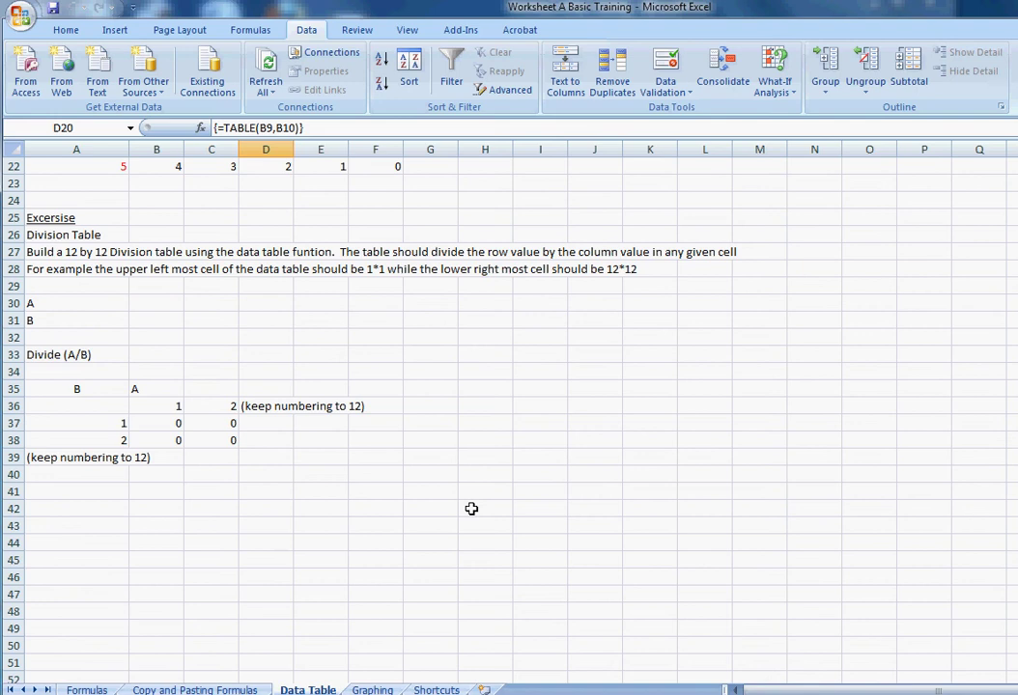
{"action": "left_click", "coordinate": [85, 305]}
{"action": "left_click", "coordinate": [86, 315]}
{"action": "left_click", "coordinate": [84, 355]}
{"action": "left_click", "coordinate": [166, 355]}
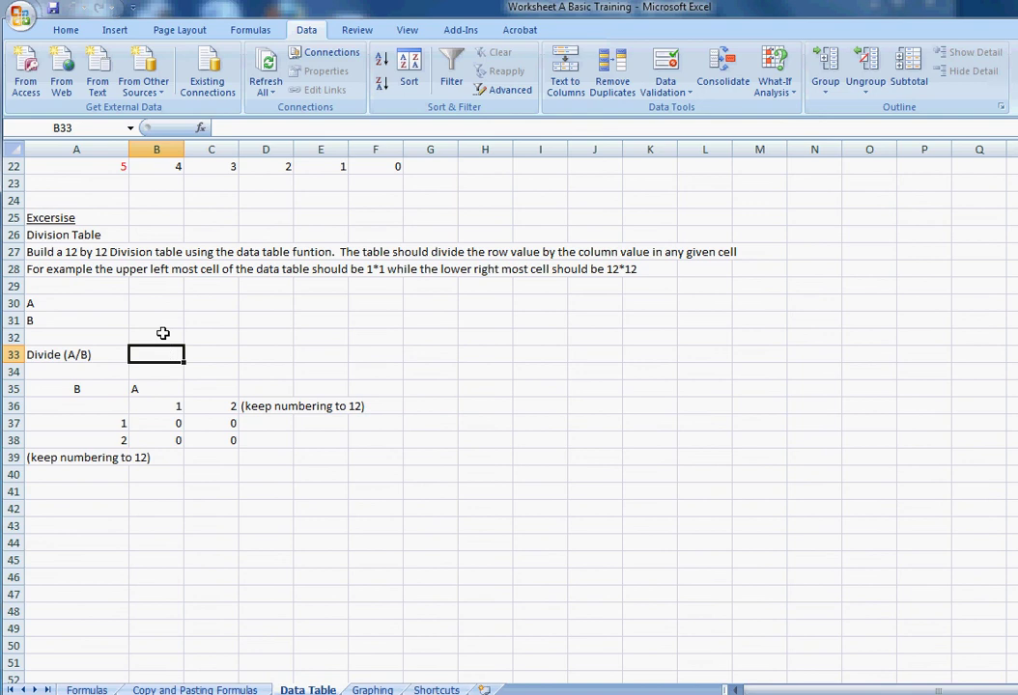
{"action": "left_click", "coordinate": [163, 331]}
Enter 47 as input A in B30 and 18 as input B in B31
{"action": "left_click", "coordinate": [163, 303]}
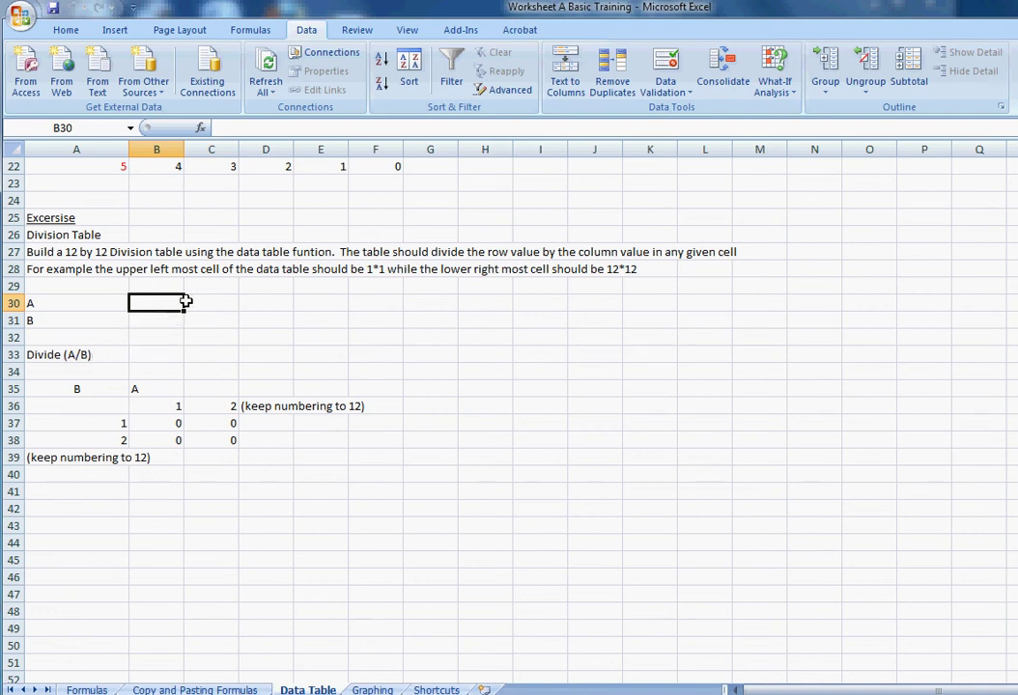
{"action": "scroll", "coordinate": [243, 341], "scroll_direction": "up", "scroll_amount": 1}
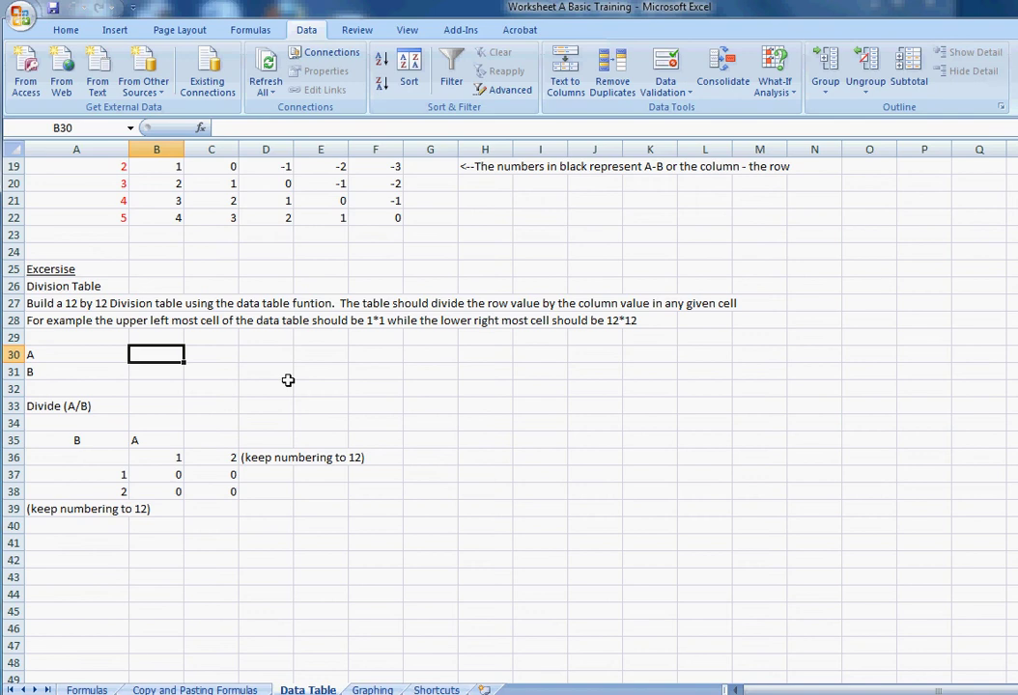
{"action": "type", "text": "47"}
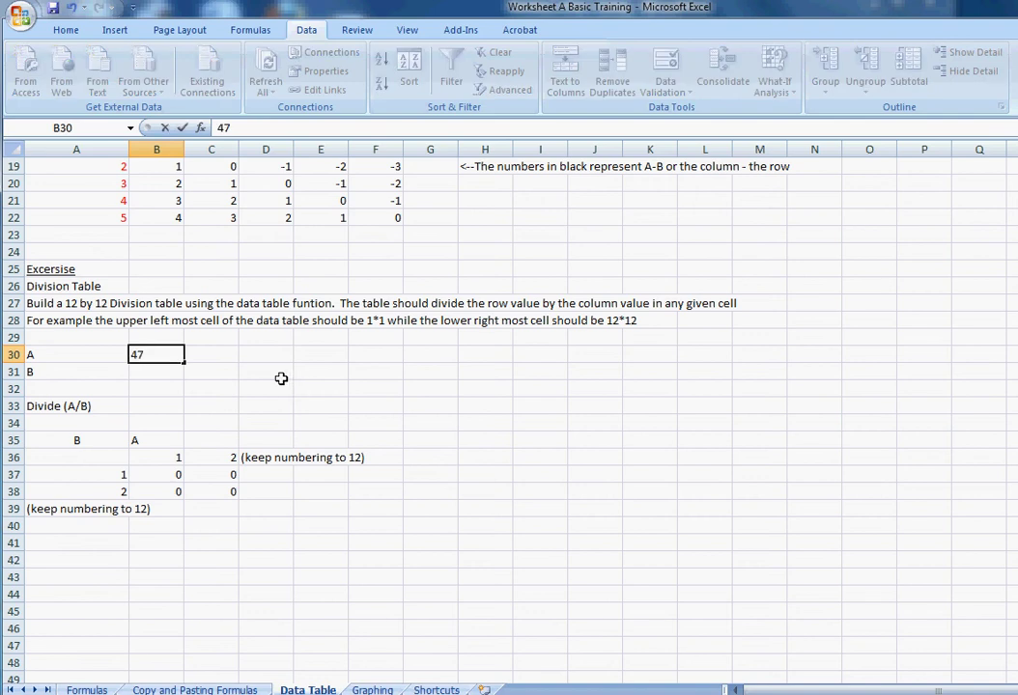
{"action": "left_click", "coordinate": [167, 371]}
{"action": "type", "text": "18"}
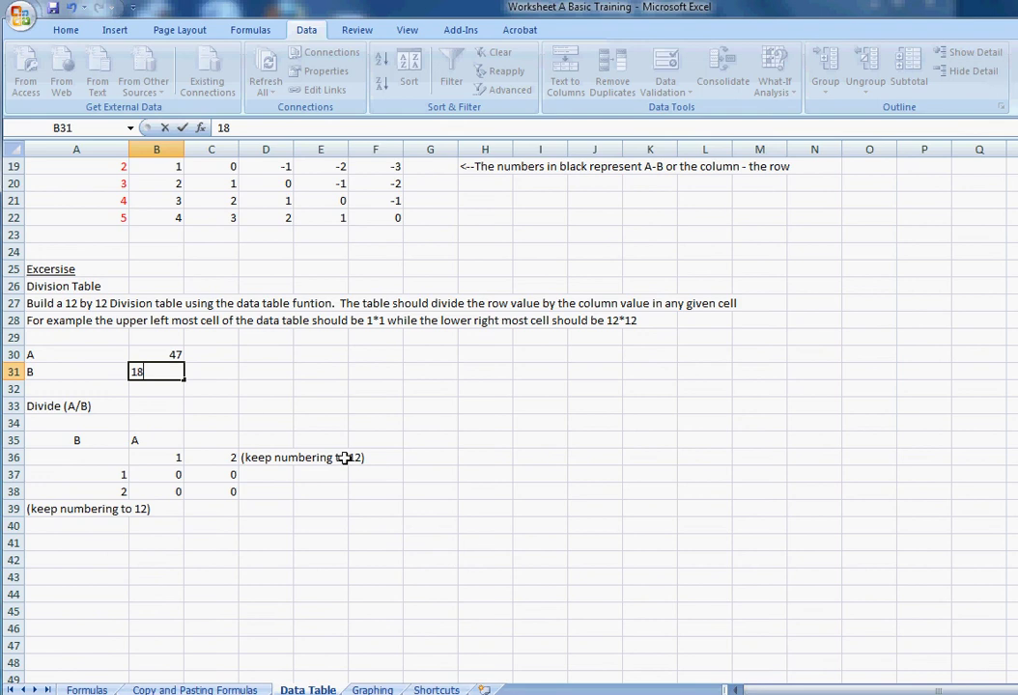
{"action": "left_click", "coordinate": [253, 413]}
Enter the formula =B30/B31 in B33 to divide A by B
{"action": "left_click", "coordinate": [161, 404]}
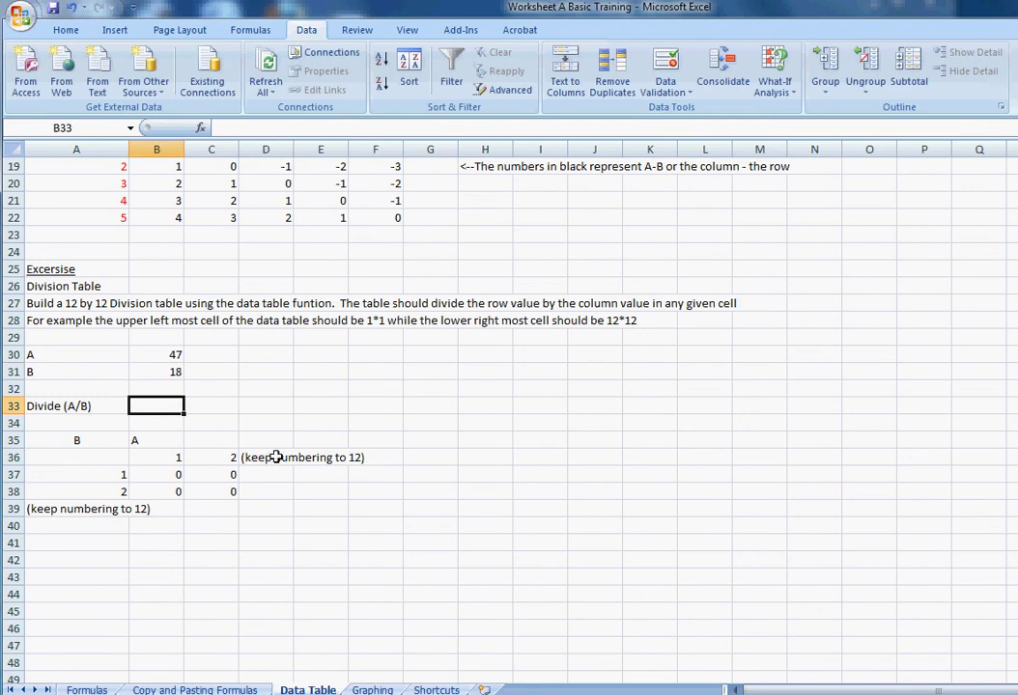
{"action": "type", "text": "="}
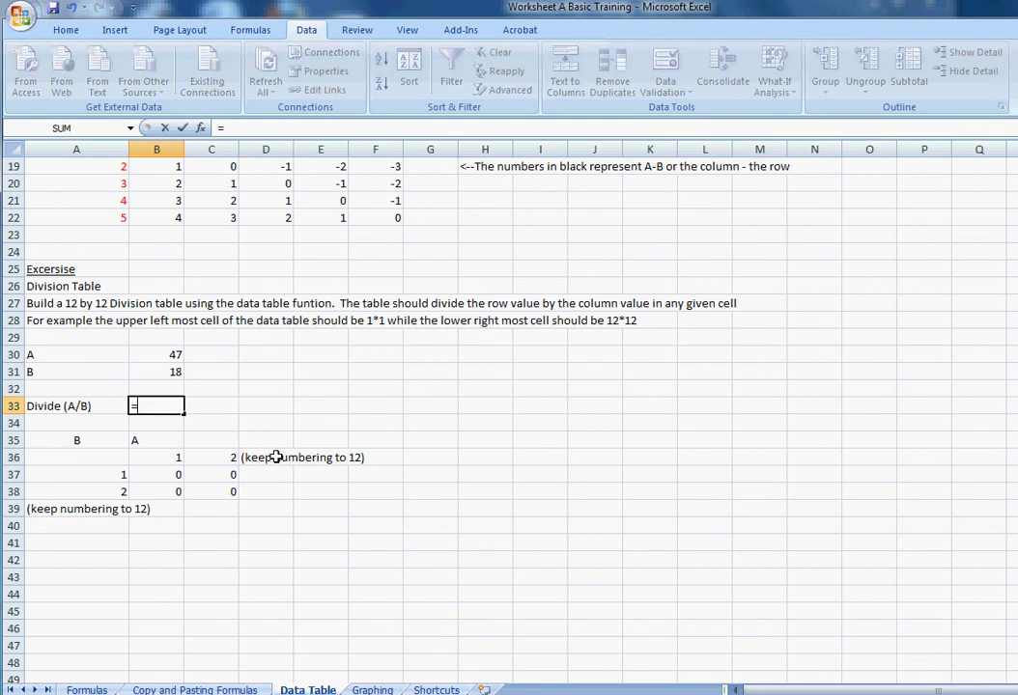
{"action": "left_click", "coordinate": [178, 355]}
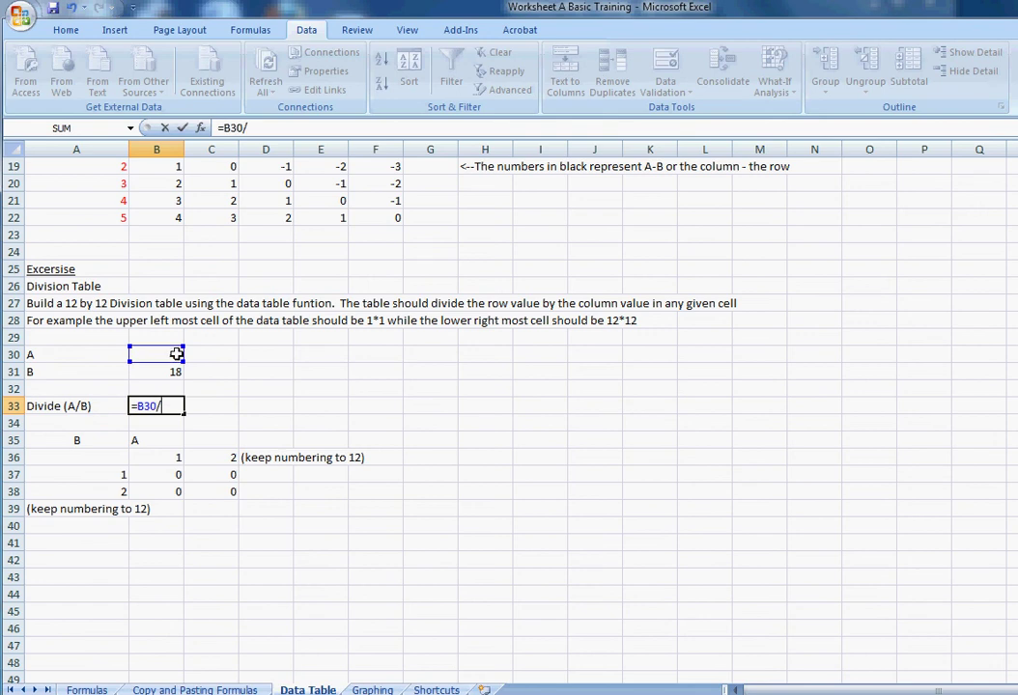
{"action": "type", "text": "/"}
{"action": "left_click", "coordinate": [178, 372]}
{"action": "key", "text": "Return"}
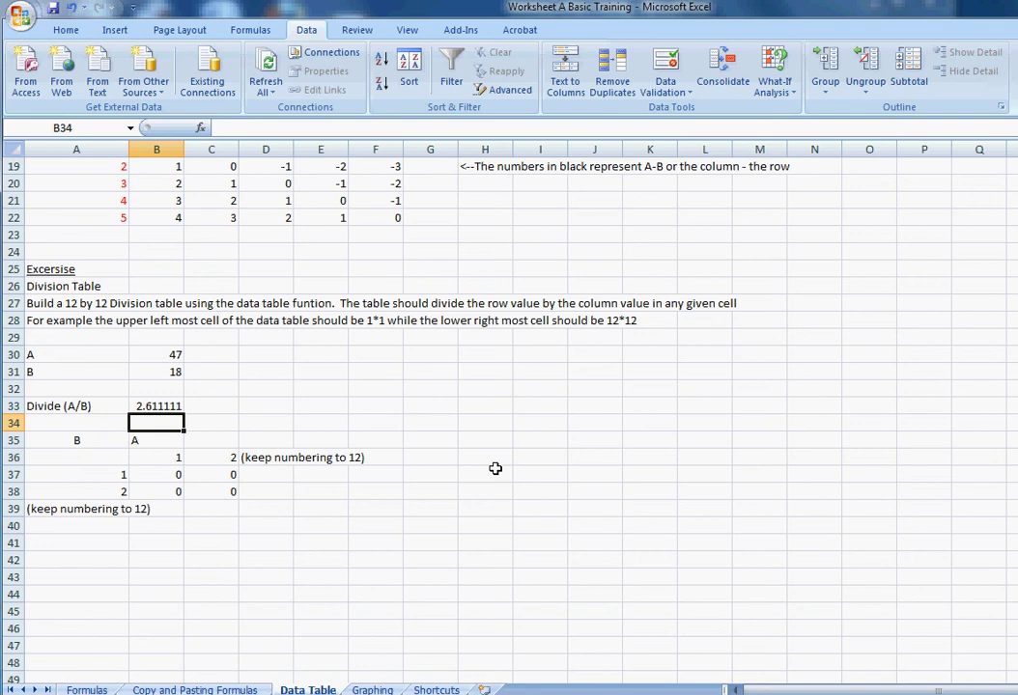
Delete the "(keep numbering to 12)" note from D36 in the division table's heading row
{"action": "left_click", "coordinate": [268, 458]}
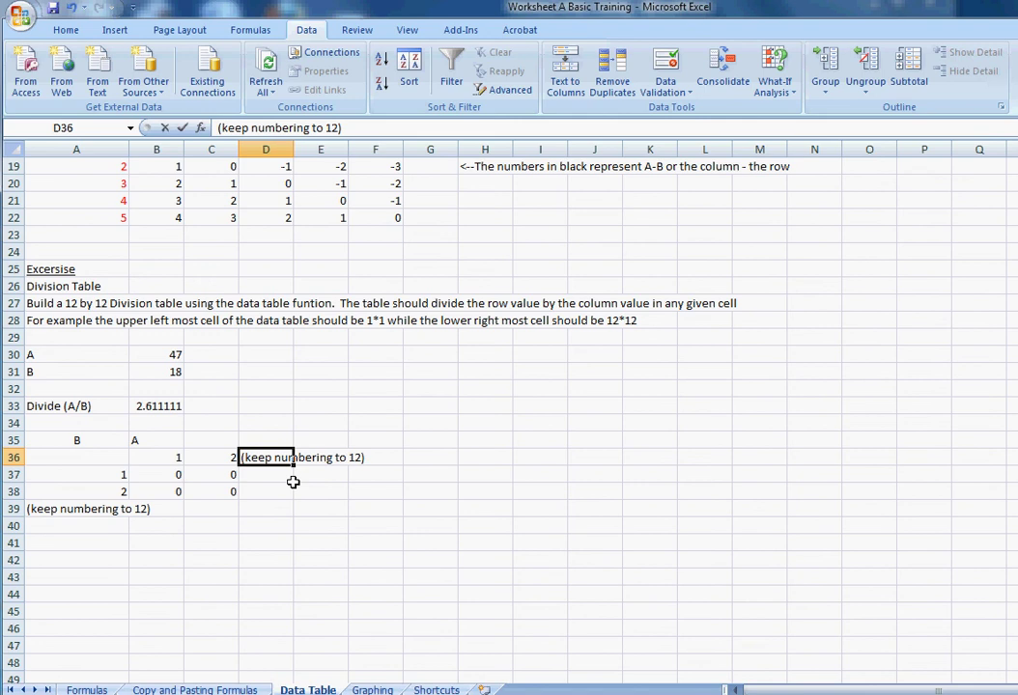
{"action": "key", "text": "Delete"}
{"action": "left_click", "coordinate": [269, 485]}
Enter the heading numbers 3, 4 and 5 individually in D36, E36 and F36
{"action": "left_click", "coordinate": [258, 457]}
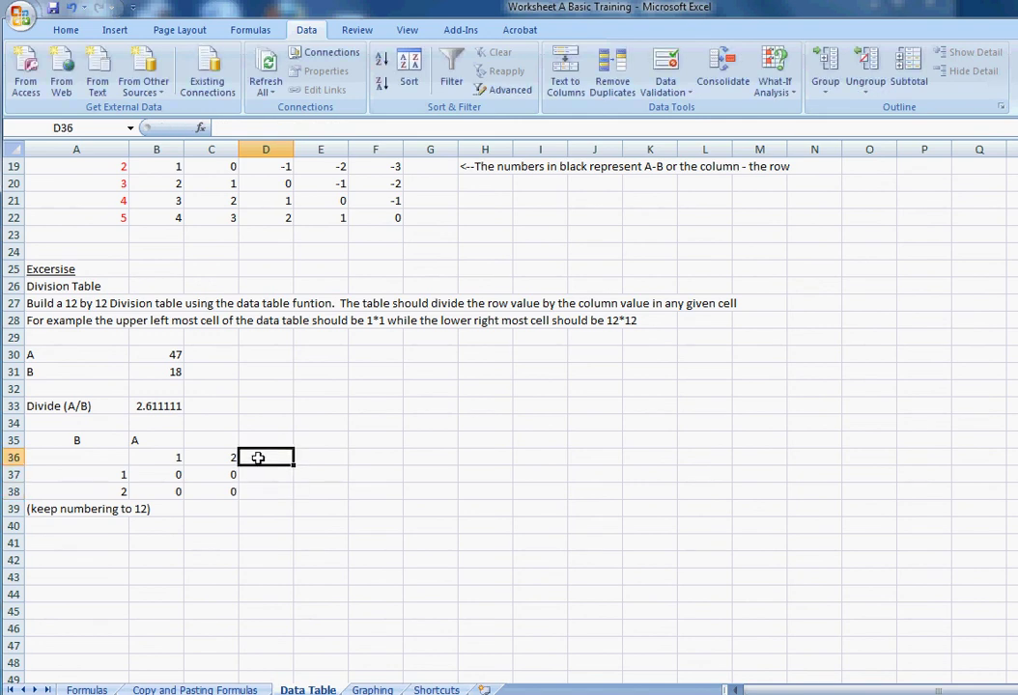
{"action": "type", "text": "3"}
{"action": "key", "text": "Right"}
{"action": "type", "text": "4"}
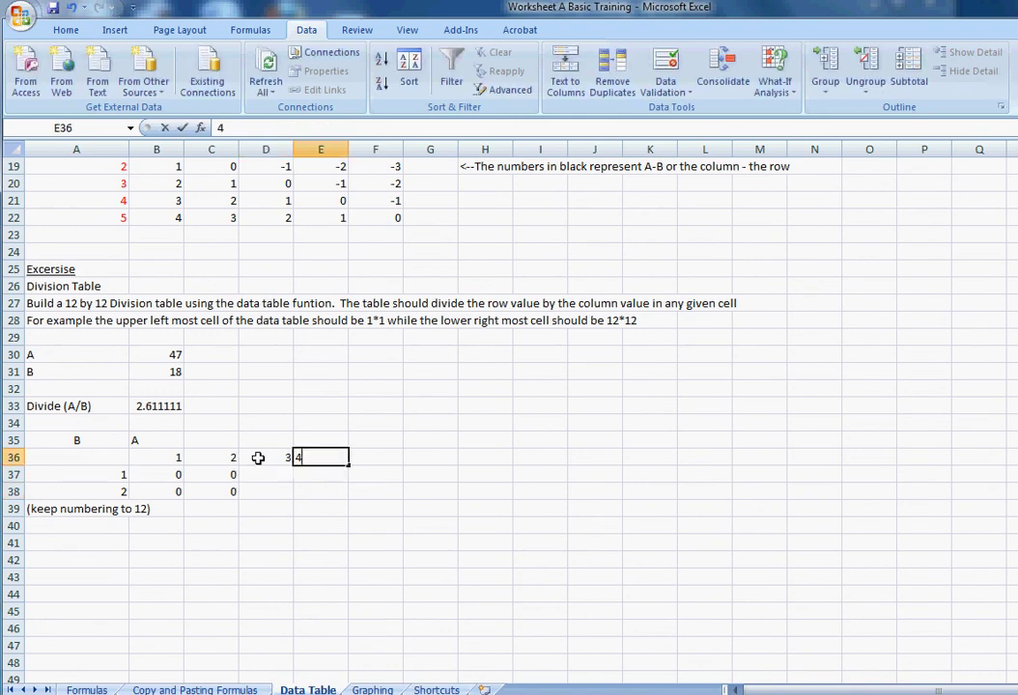
{"action": "key", "text": "Right"}
{"action": "type", "text": "5"}
{"action": "key", "text": "Return"}
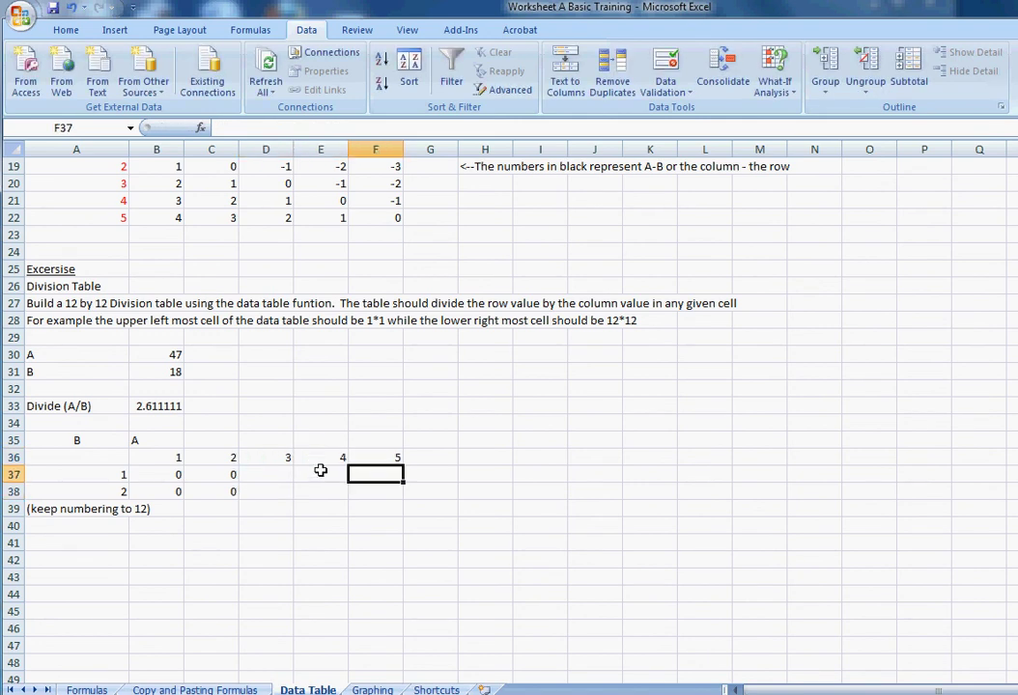
Clear the individually entered heading numbers from D36:F36
{"action": "left_click", "coordinate": [396, 460]}
{"action": "key", "text": "Delete"}
{"action": "key", "text": "Left"}
{"action": "key", "text": "Delete"}
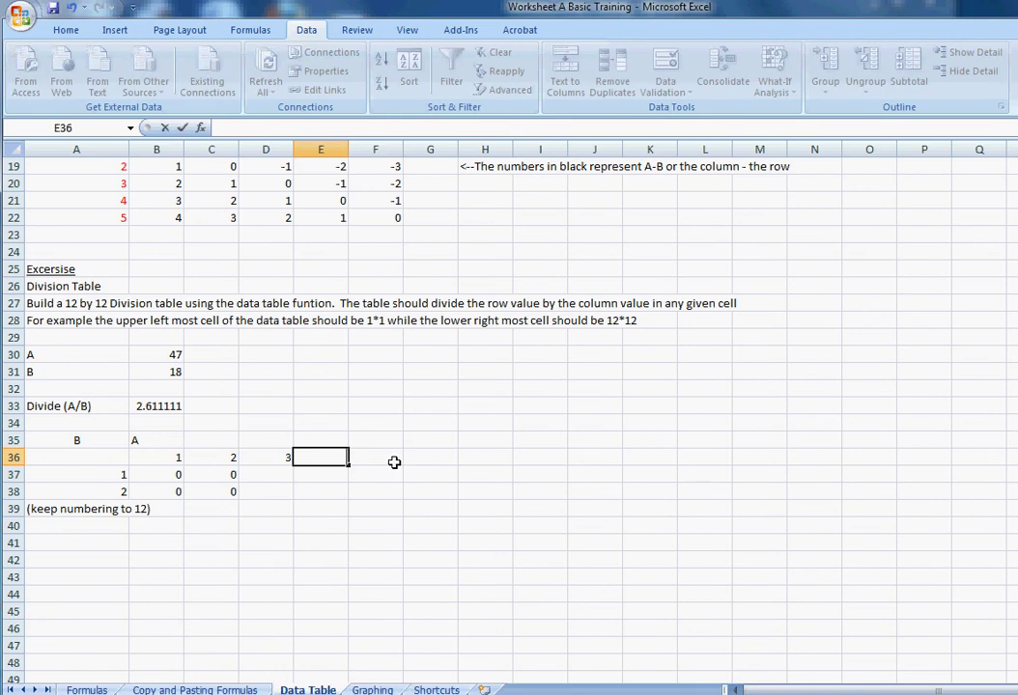
{"action": "key", "text": "Left"}
{"action": "key", "text": "Up"}
{"action": "key", "text": "Down"}
{"action": "key", "text": "Delete"}
Extend the 1, 2 series in B36:C36 across row 36 to 12 in M36
{"action": "key", "text": "Left"}
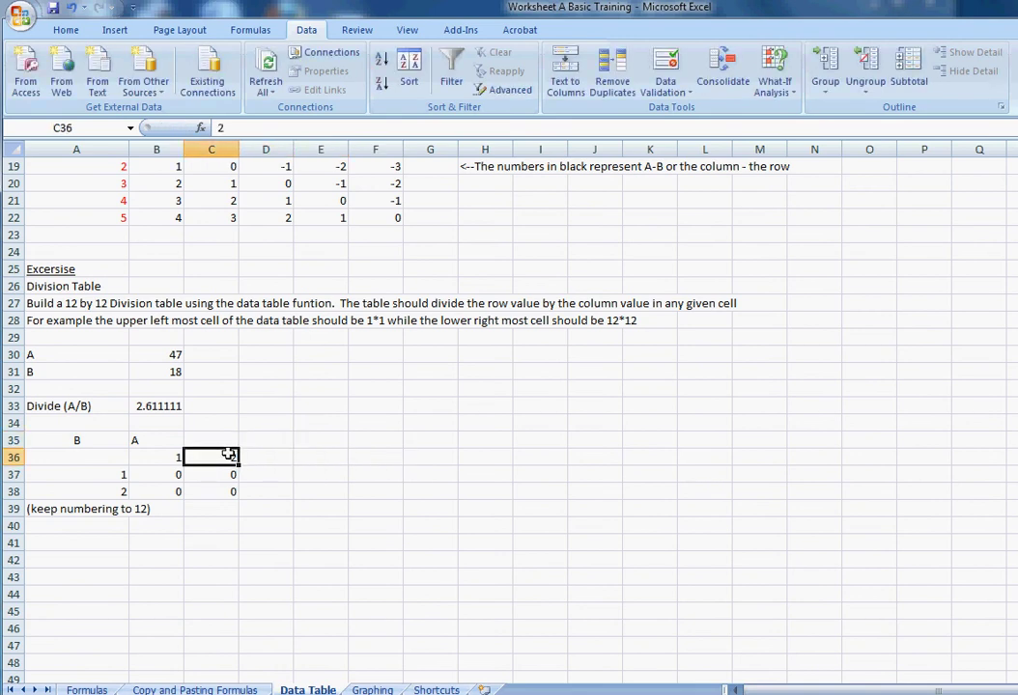
{"action": "left_click_drag", "start_coordinate": [161, 458], "coordinate": [197, 458]}
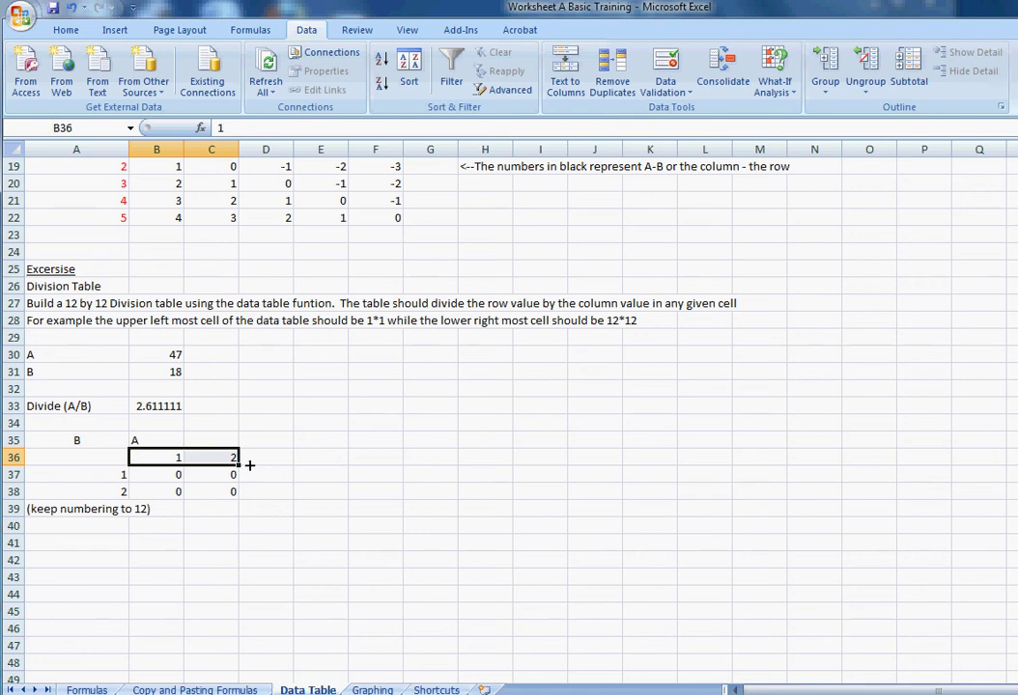
{"action": "left_click_drag", "start_coordinate": [250, 465], "coordinate": [779, 465]}
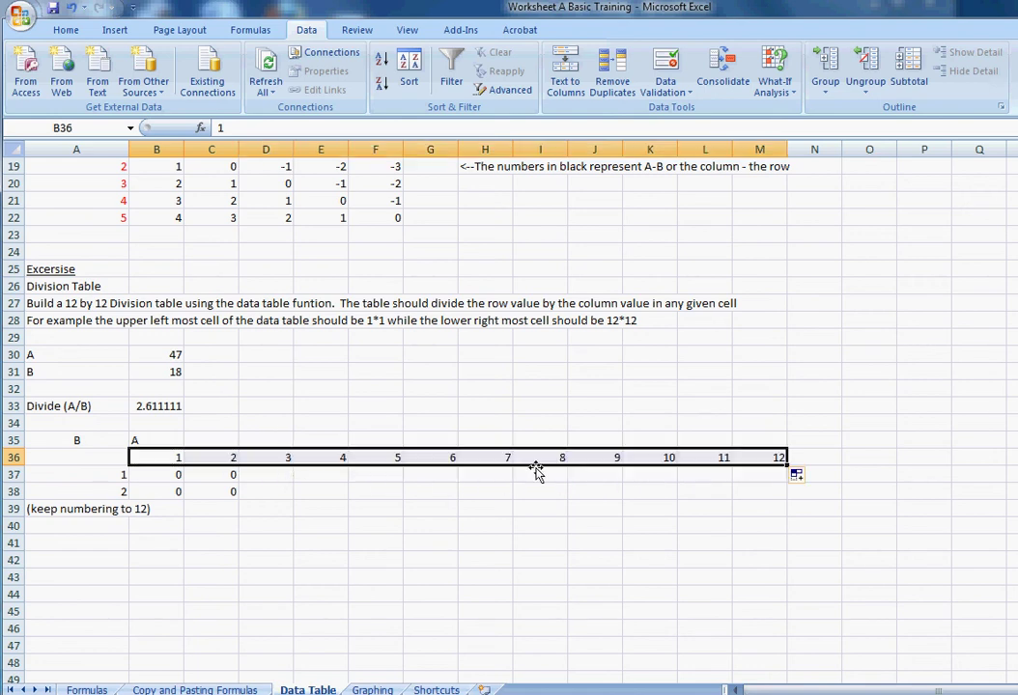
Delete the numbering note from A39 and extend the column A series from A37 down to 12 in A48
{"action": "left_click", "coordinate": [114, 512]}
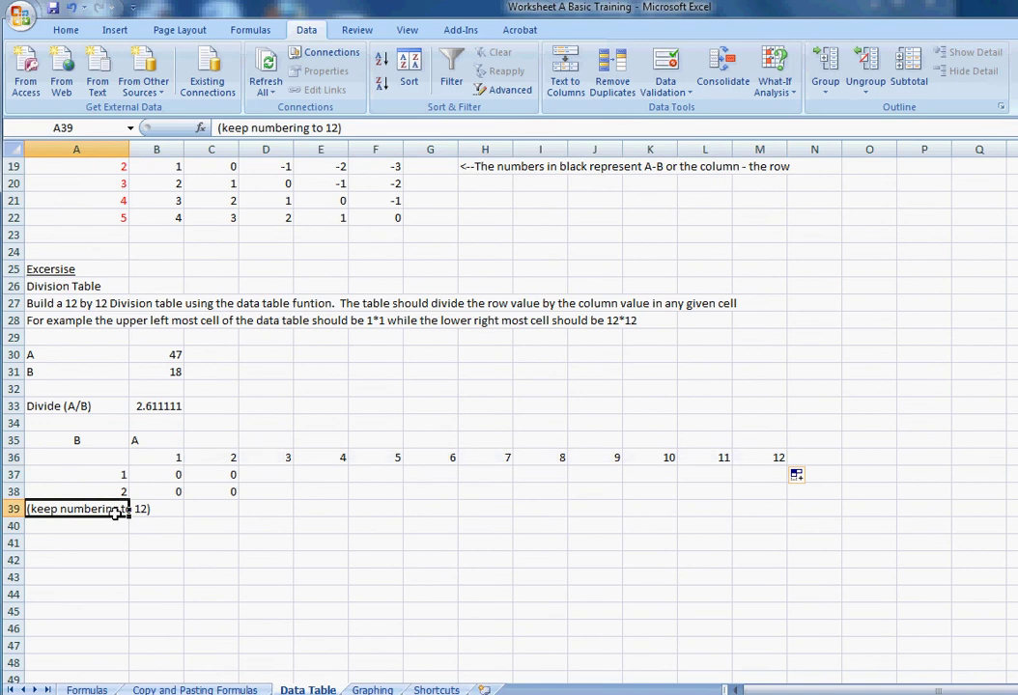
{"action": "key", "text": "Delete"}
{"action": "left_click_drag", "start_coordinate": [114, 472], "coordinate": [134, 673]}
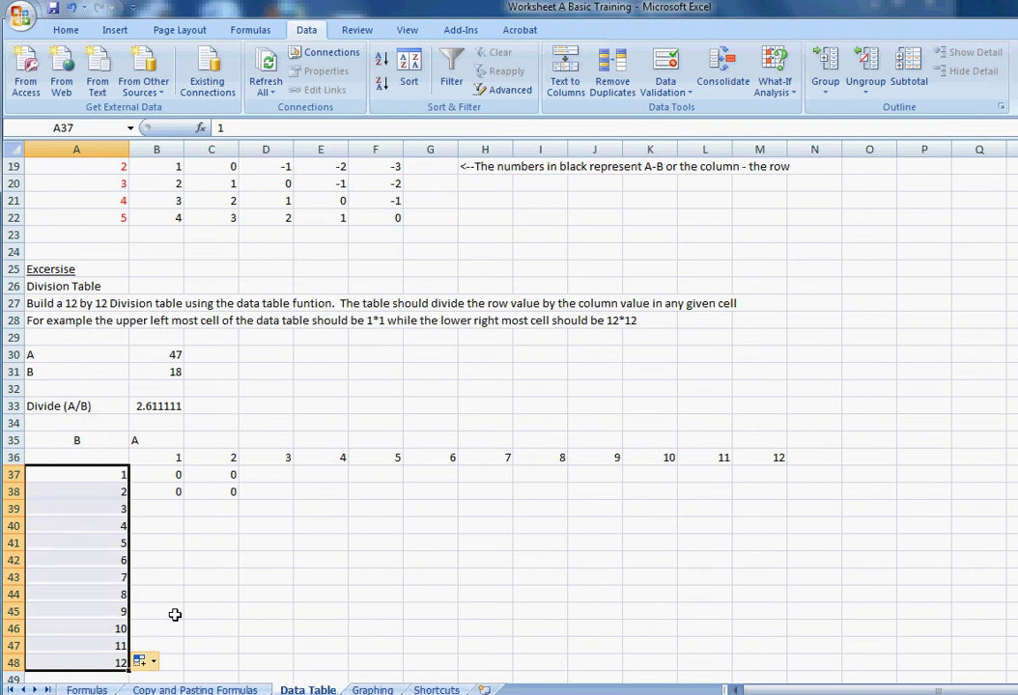
Try to clear only cell B37 of the existing data table, then abandon the edit
{"action": "left_click", "coordinate": [171, 474]}
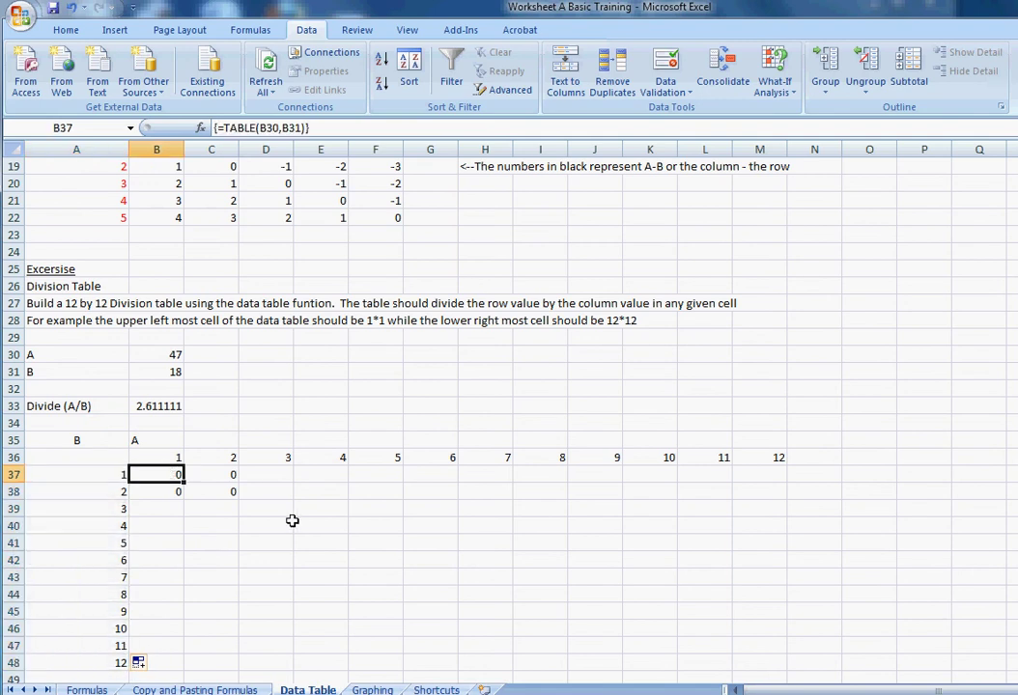
{"action": "key", "text": "BackSpace"}
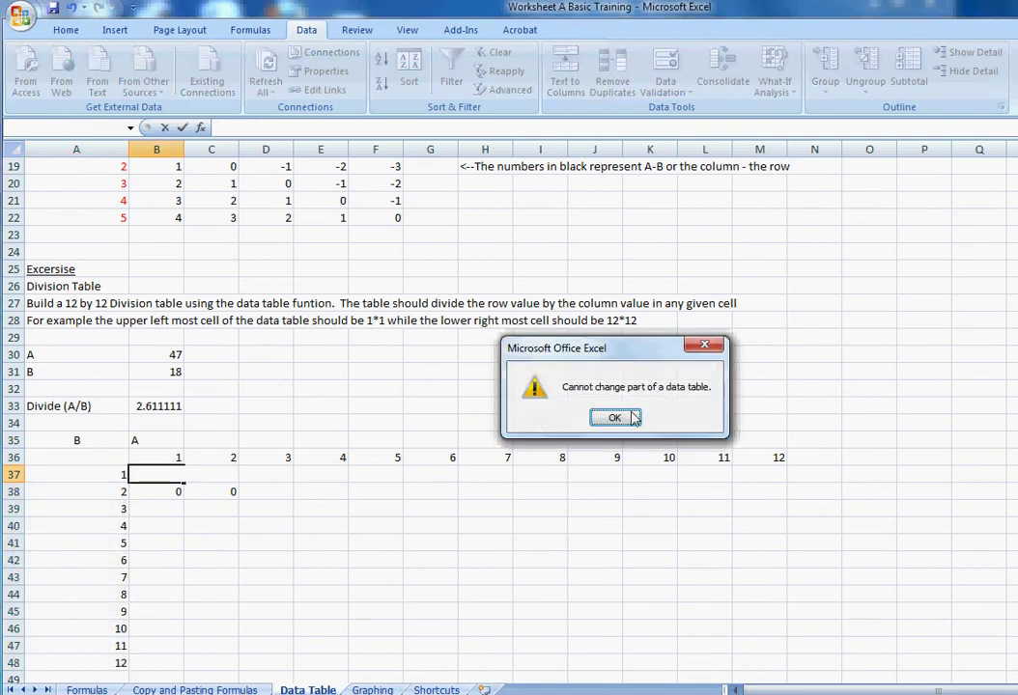
{"action": "left_click", "coordinate": [628, 417]}
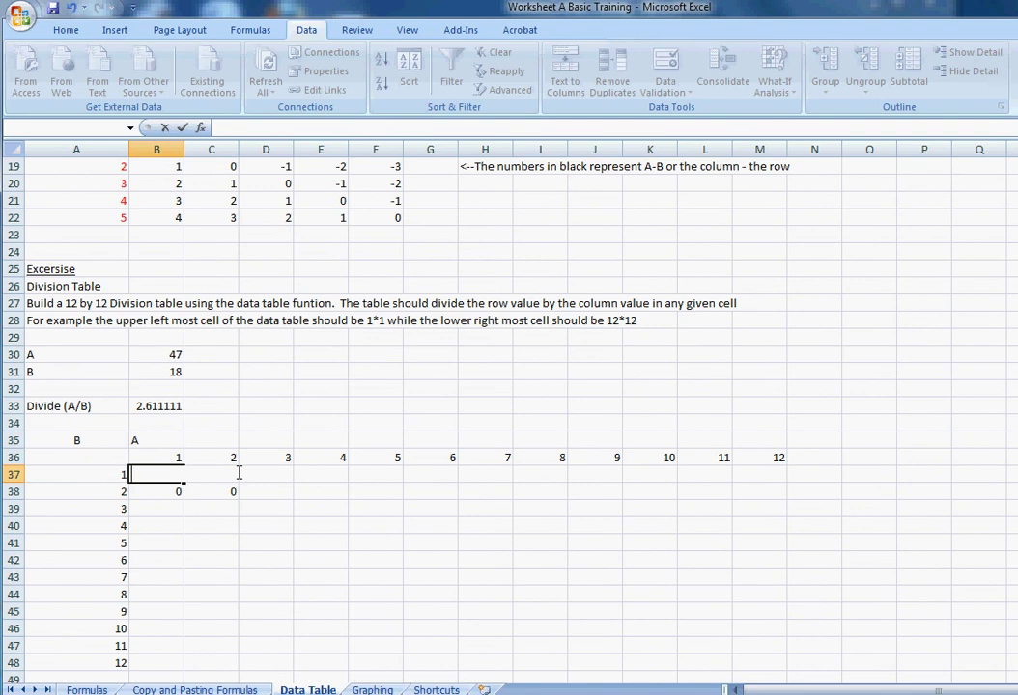
{"action": "key", "text": "Delete"}
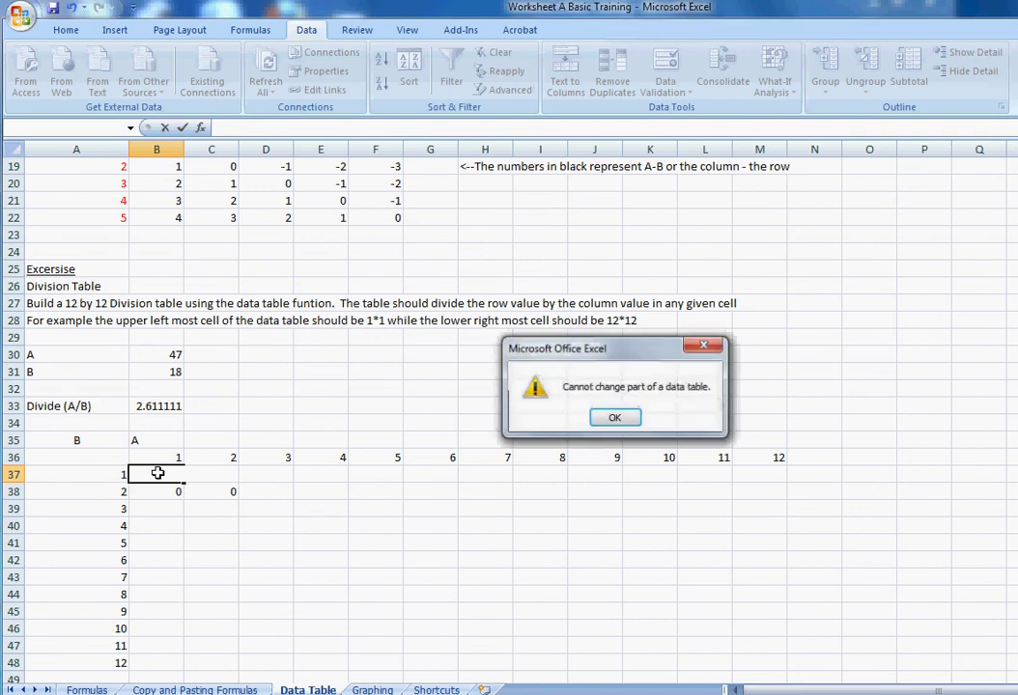
{"action": "left_click", "coordinate": [615, 421]}
{"action": "key", "text": "Escape"}
Clear the whole old data table result block B37:C38 at once
{"action": "left_click_drag", "start_coordinate": [169, 474], "coordinate": [234, 488]}
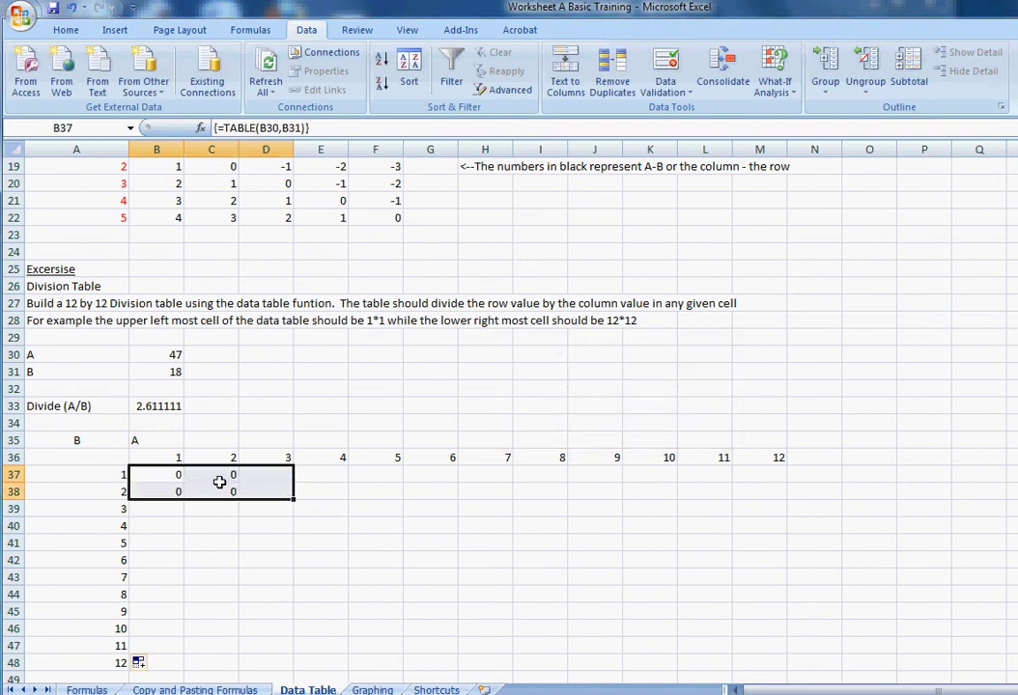
{"action": "left_click", "coordinate": [220, 479]}
{"action": "left_click_drag", "start_coordinate": [174, 474], "coordinate": [227, 492]}
{"action": "key", "text": "Delete"}
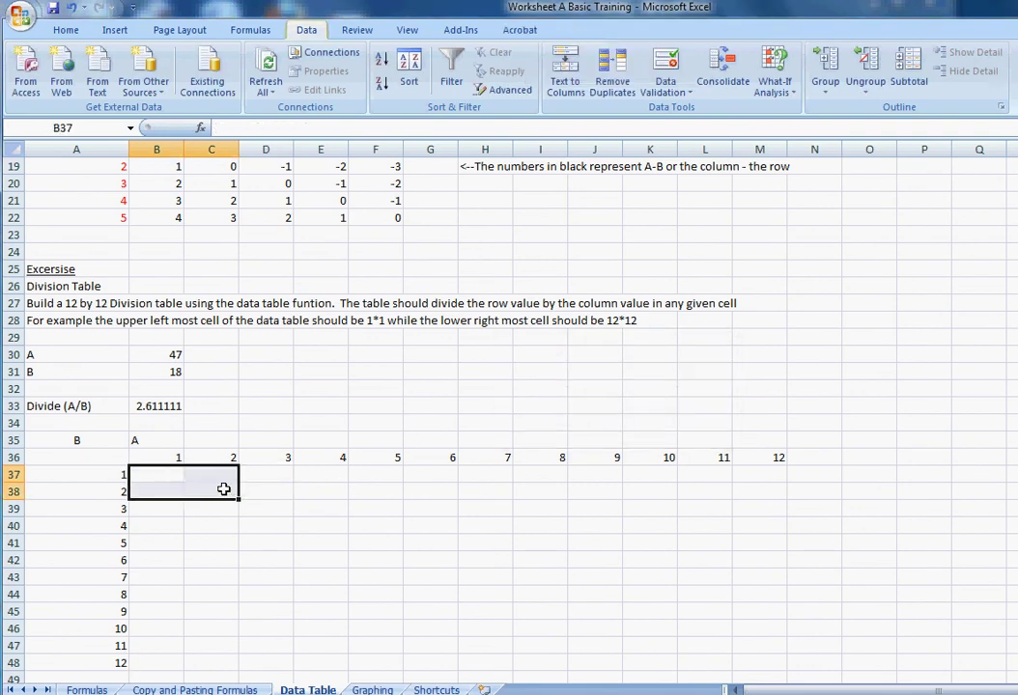
{"action": "left_click", "coordinate": [299, 538]}
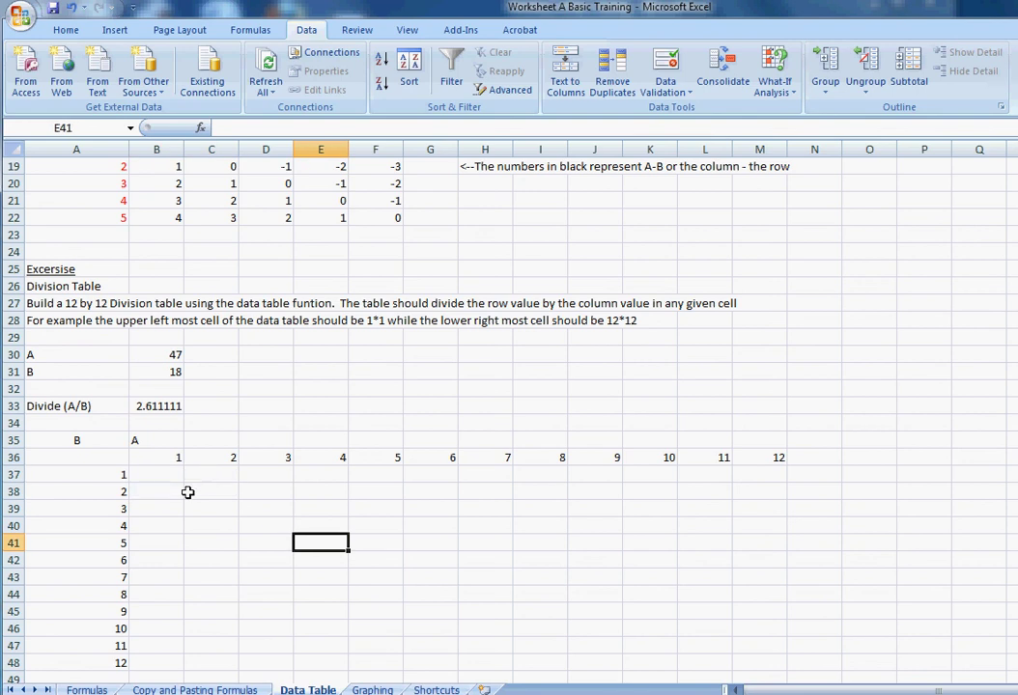
Link the table's corner cell A36 to the A/B division formula with =B33, and check both cells' formulas
{"action": "left_click", "coordinate": [112, 452]}
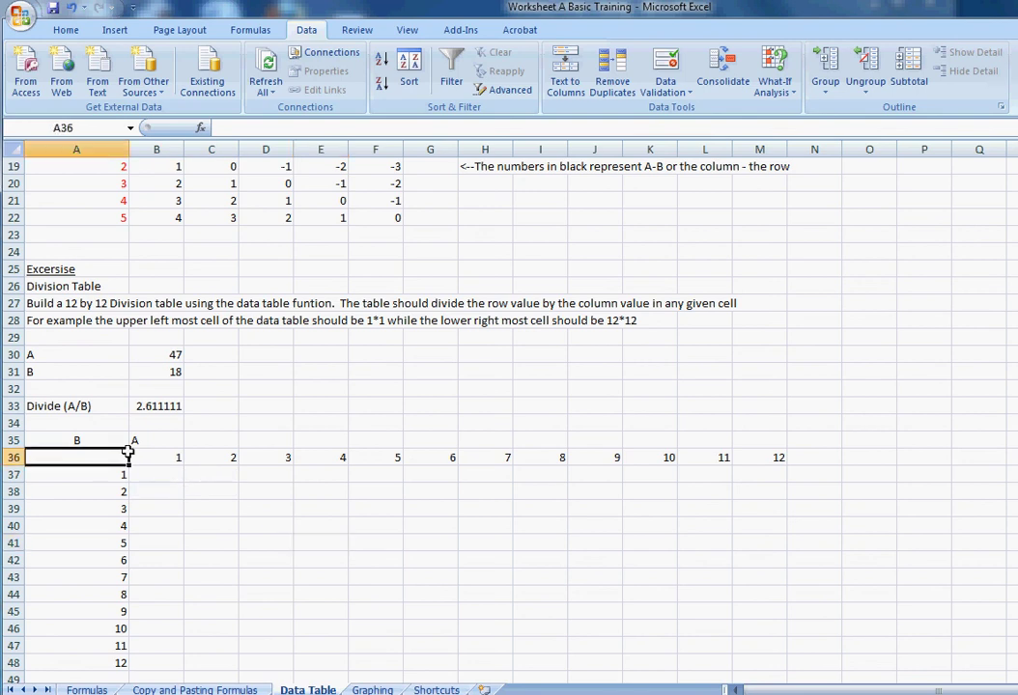
{"action": "left_click", "coordinate": [149, 405]}
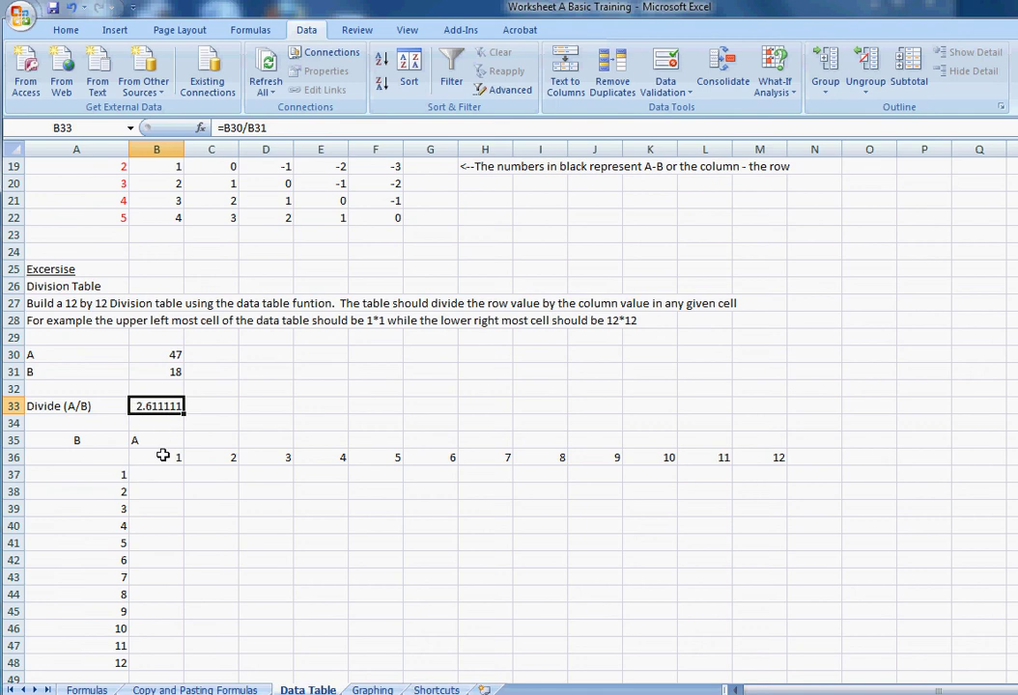
{"action": "left_click", "coordinate": [108, 454]}
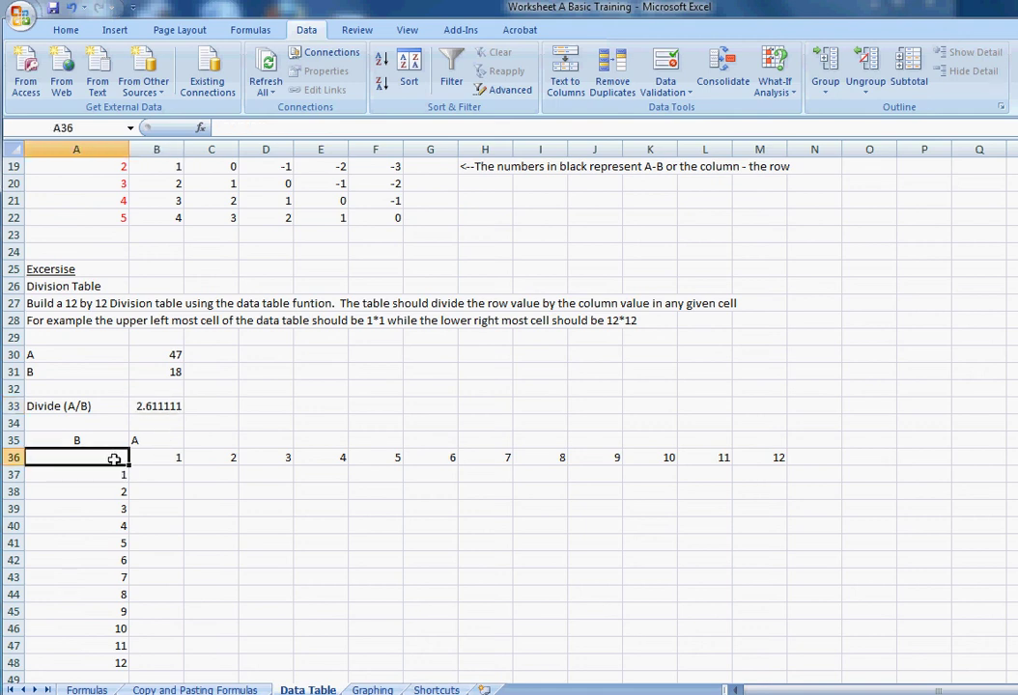
{"action": "type", "text": "="}
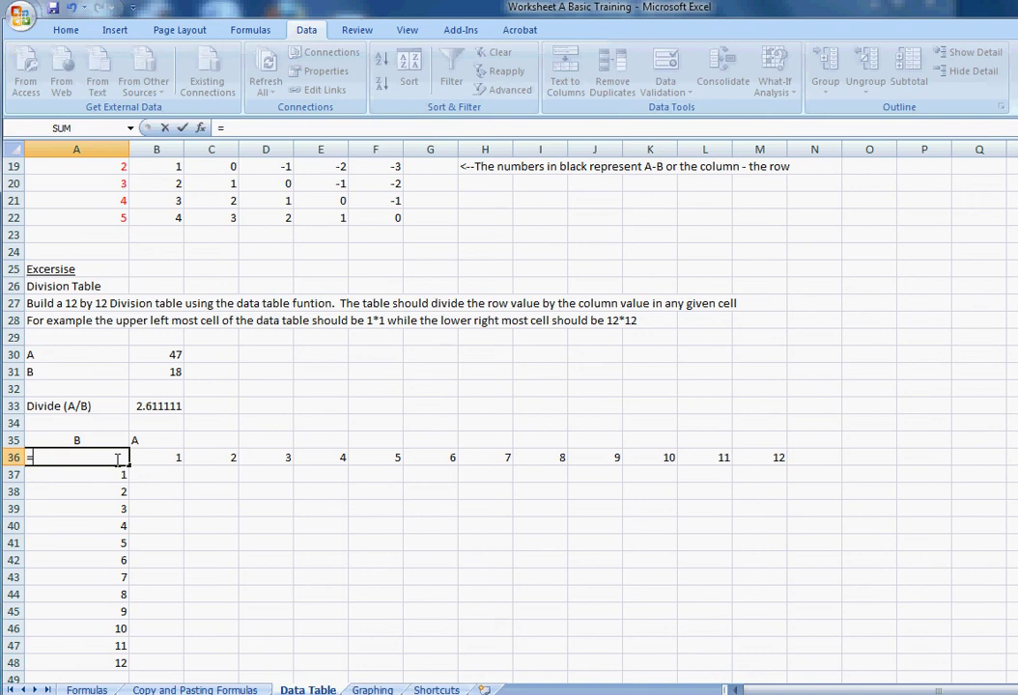
{"action": "left_click", "coordinate": [154, 406]}
{"action": "key", "text": "Return"}
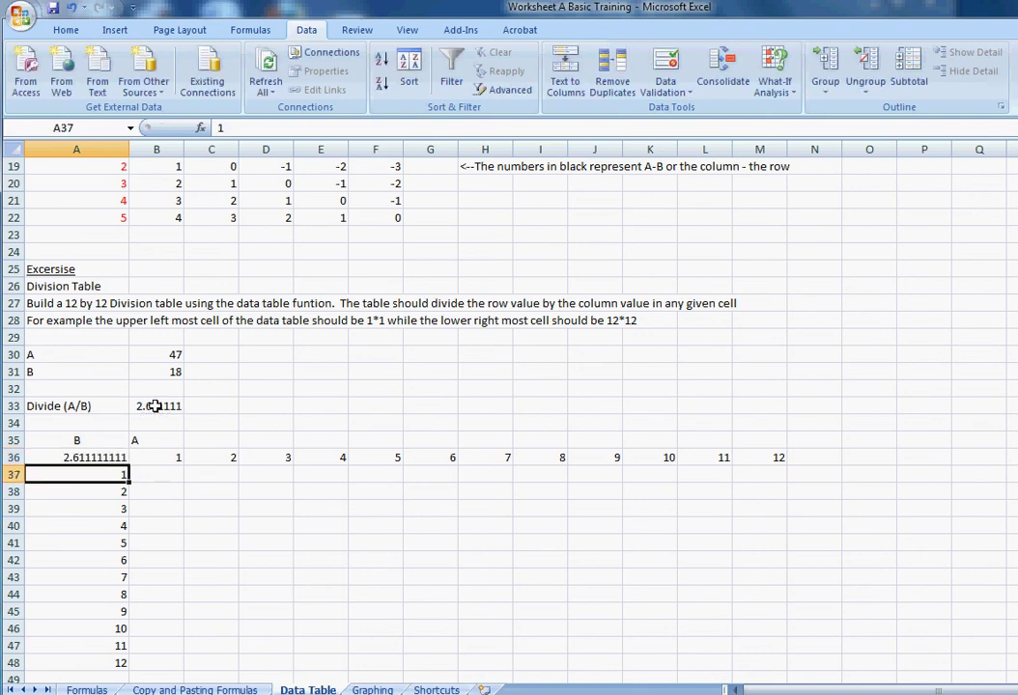
{"action": "left_click", "coordinate": [90, 457]}
{"action": "scroll", "coordinate": [226, 175], "scroll_direction": "up", "scroll_amount": 1}
{"action": "left_click_drag", "start_coordinate": [265, 200], "coordinate": [205, 232]}
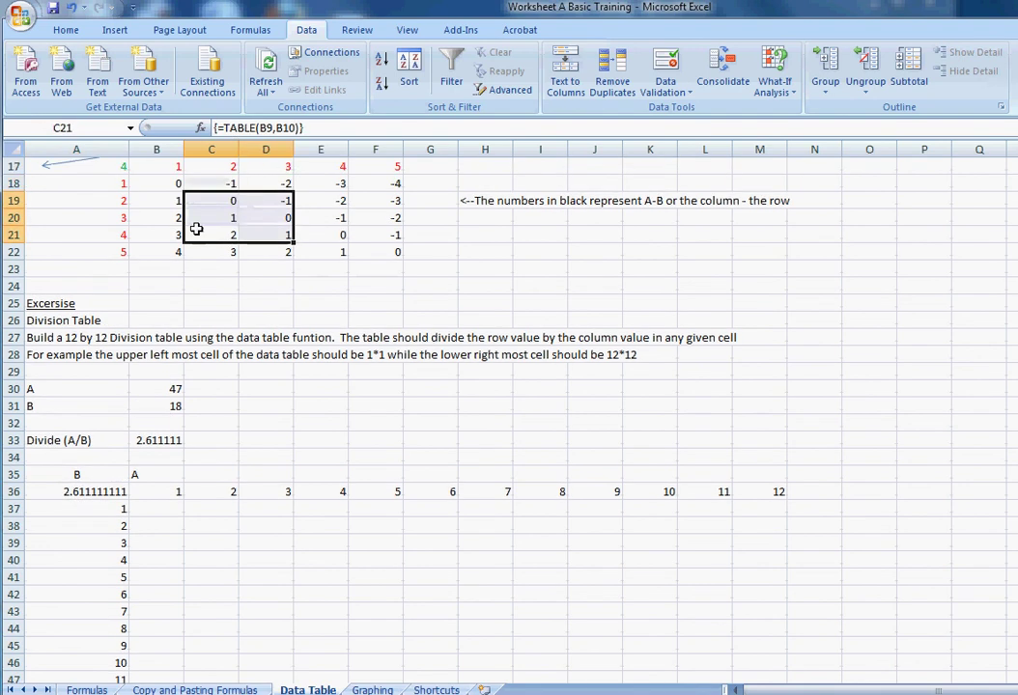
{"action": "left_click", "coordinate": [90, 492]}
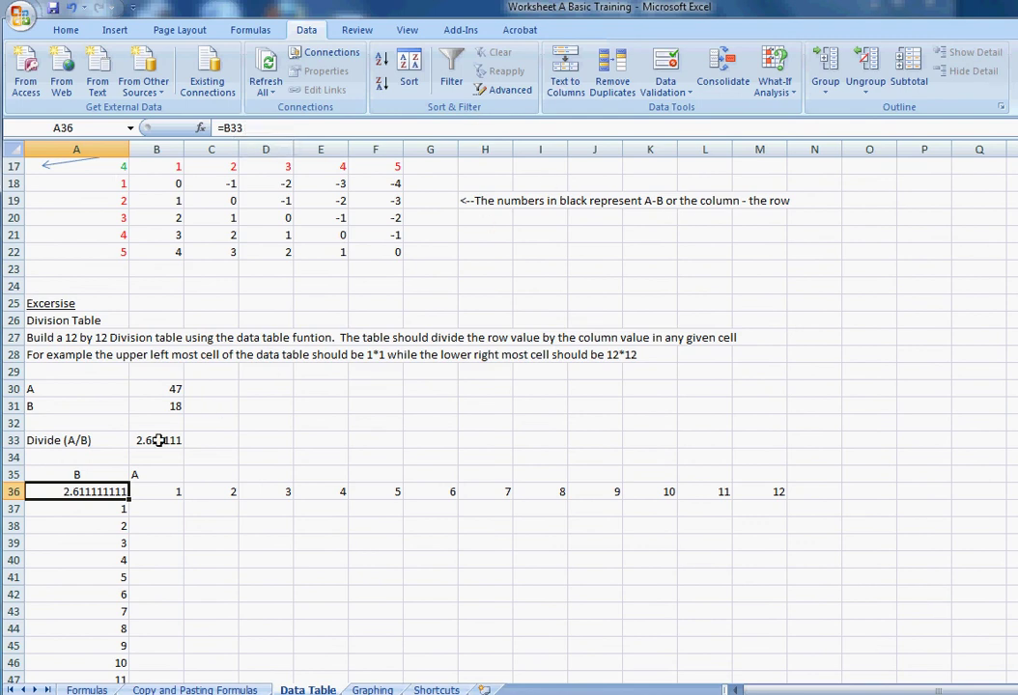
{"action": "left_click", "coordinate": [158, 440]}
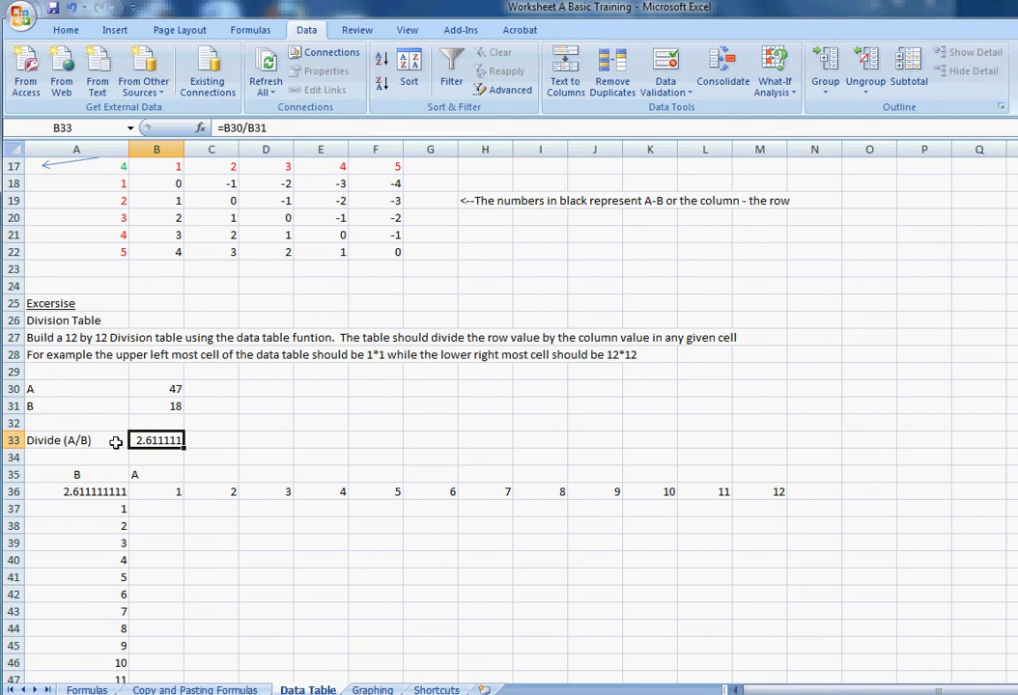
Create a What-If data table over A36:M48 with row input cell $B$30 and column input cell $B$31
{"action": "scroll", "coordinate": [134, 467], "scroll_direction": "down", "scroll_amount": 3}
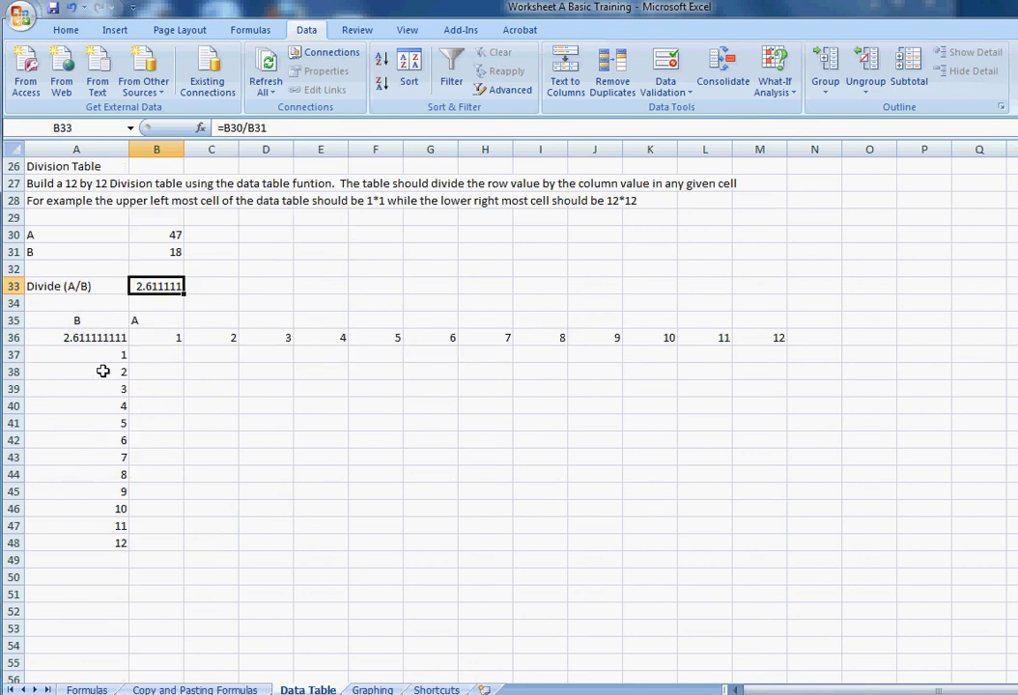
{"action": "left_click_drag", "start_coordinate": [84, 337], "coordinate": [757, 542]}
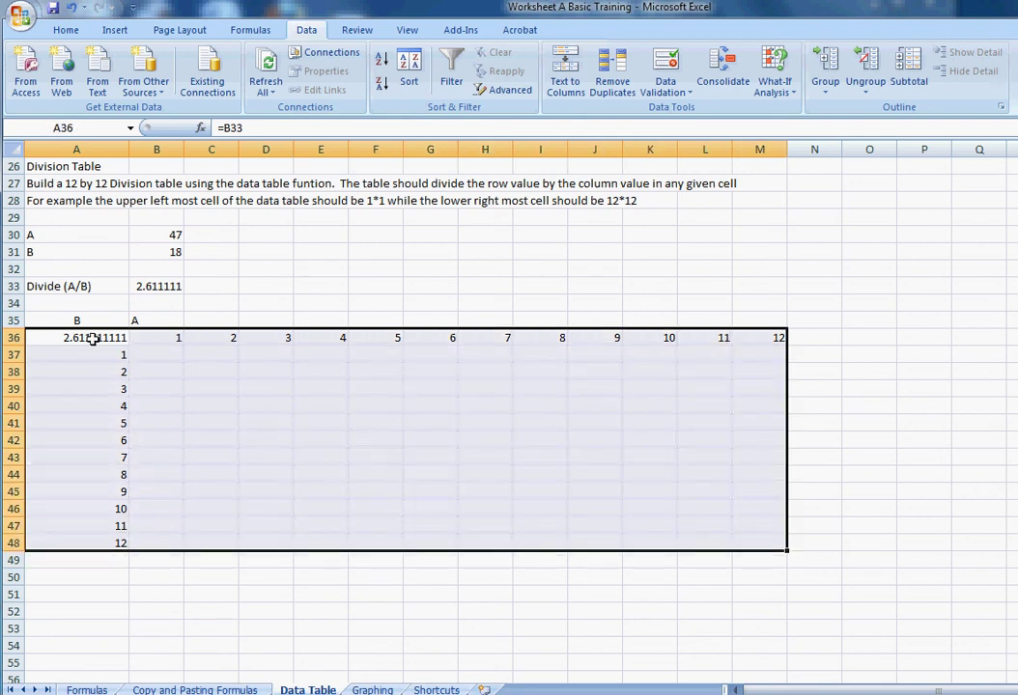
{"action": "left_click", "coordinate": [775, 83]}
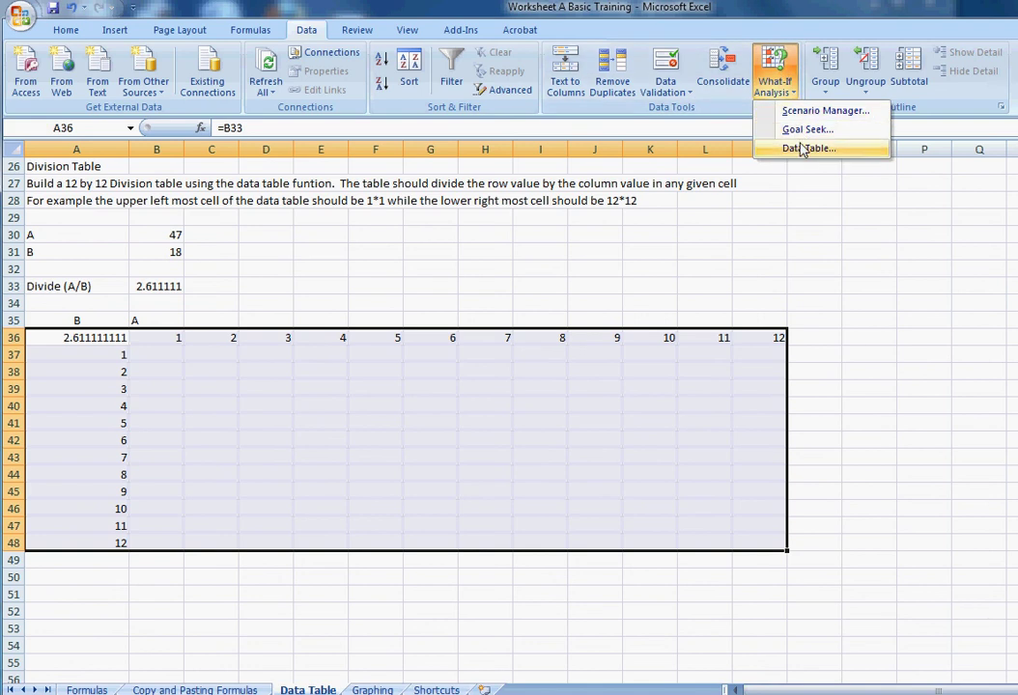
{"action": "left_click", "coordinate": [804, 150]}
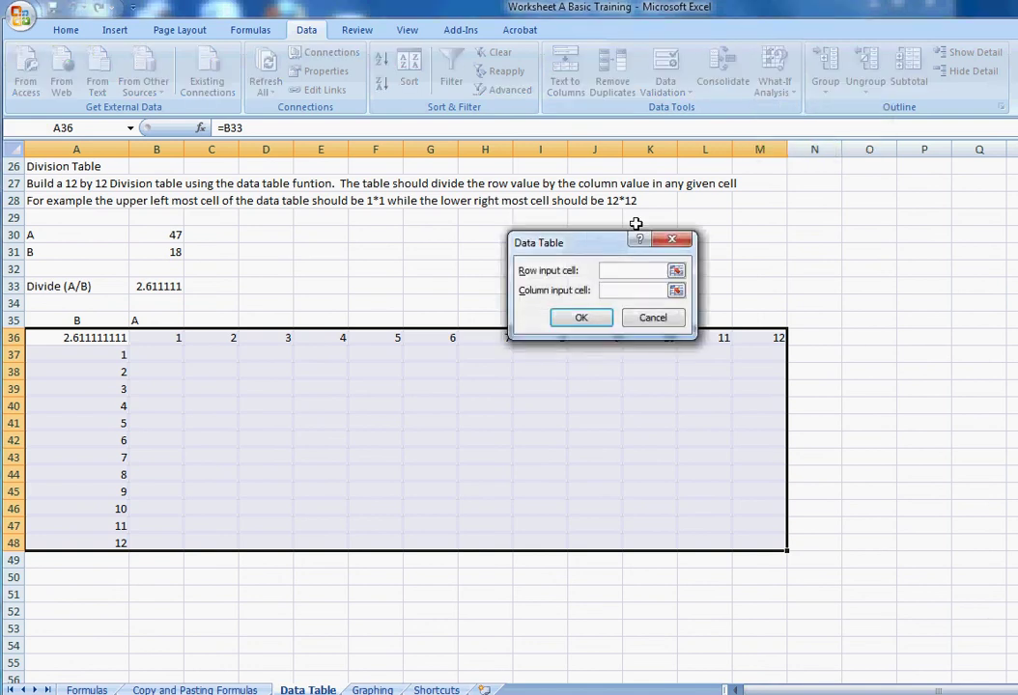
{"action": "left_click_drag", "start_coordinate": [599, 250], "coordinate": [626, 218]}
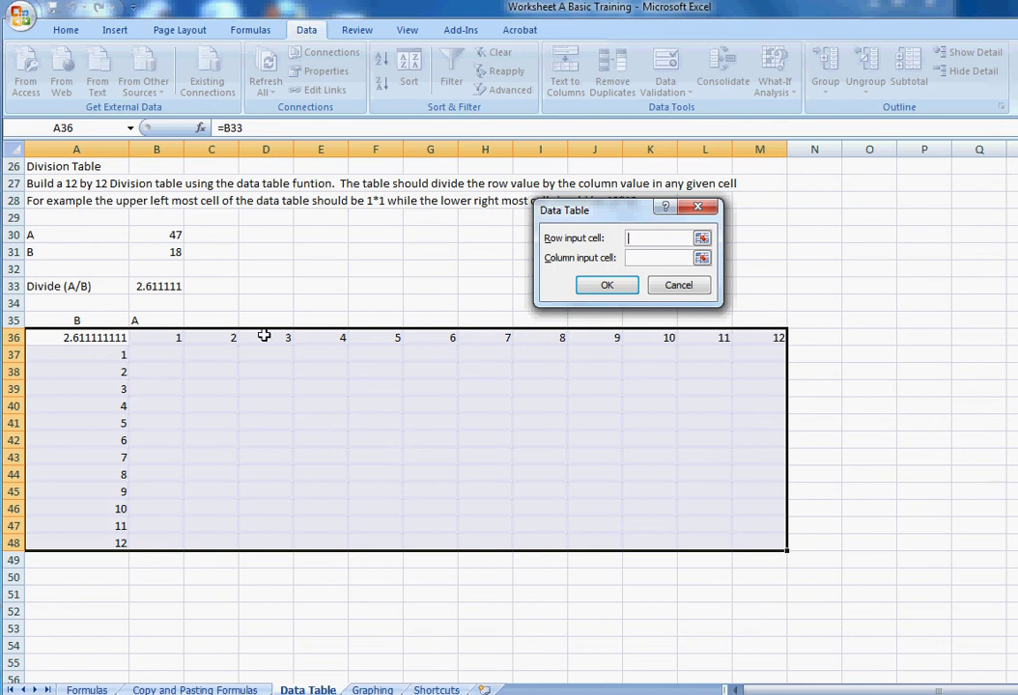
{"action": "left_click", "coordinate": [155, 234]}
{"action": "left_click", "coordinate": [170, 252]}
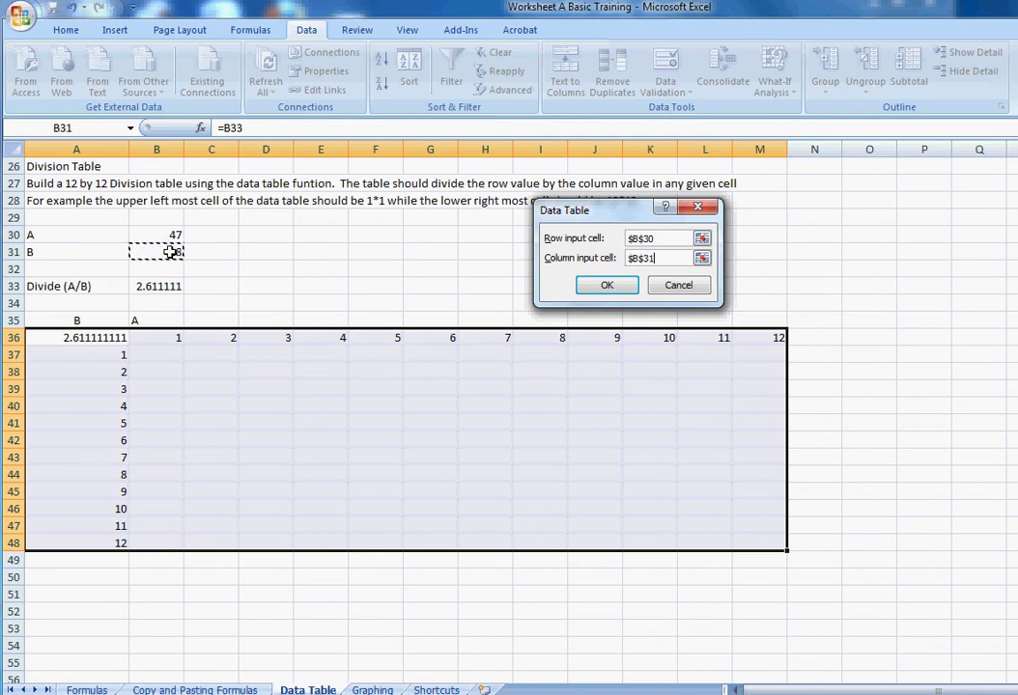
{"action": "left_click", "coordinate": [608, 285]}
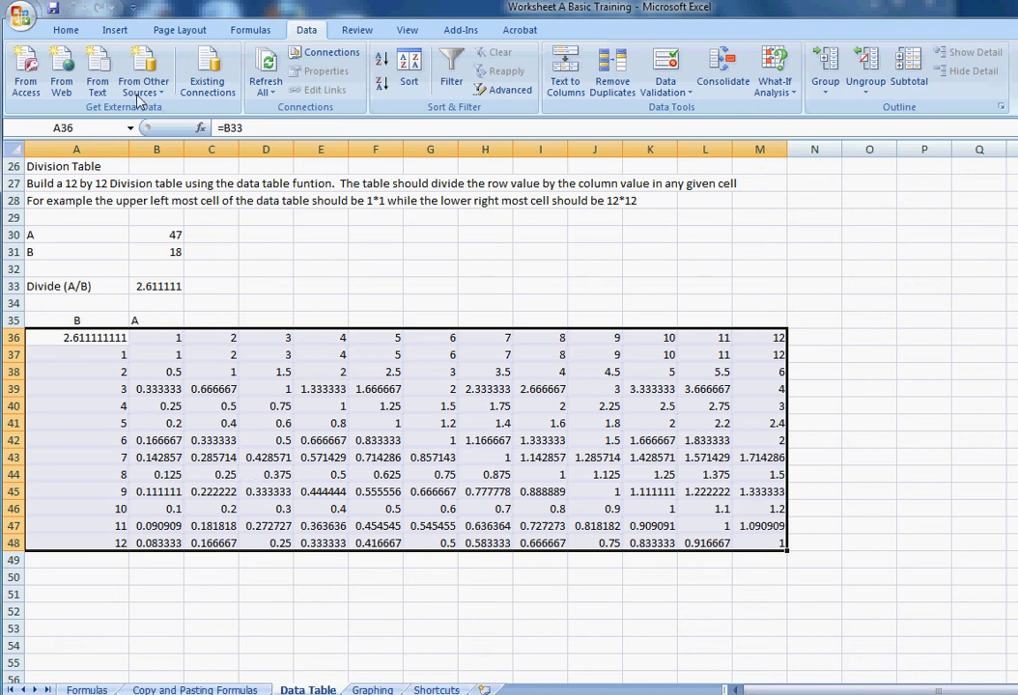
Try reducing the number of decimal places shown across the division table A36:M48
{"action": "left_click", "coordinate": [68, 32]}
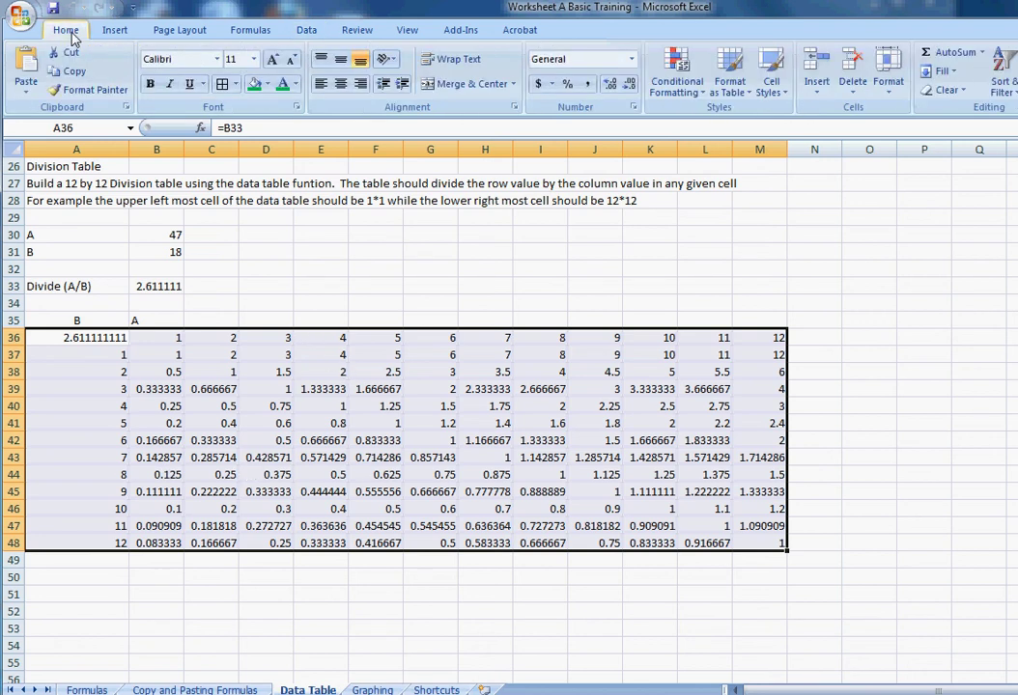
{"action": "left_click", "coordinate": [626, 86]}
{"action": "left_click", "coordinate": [629, 86]}
{"action": "left_click", "coordinate": [628, 86]}
{"action": "left_click", "coordinate": [628, 86]}
{"action": "left_click", "coordinate": [628, 86]}
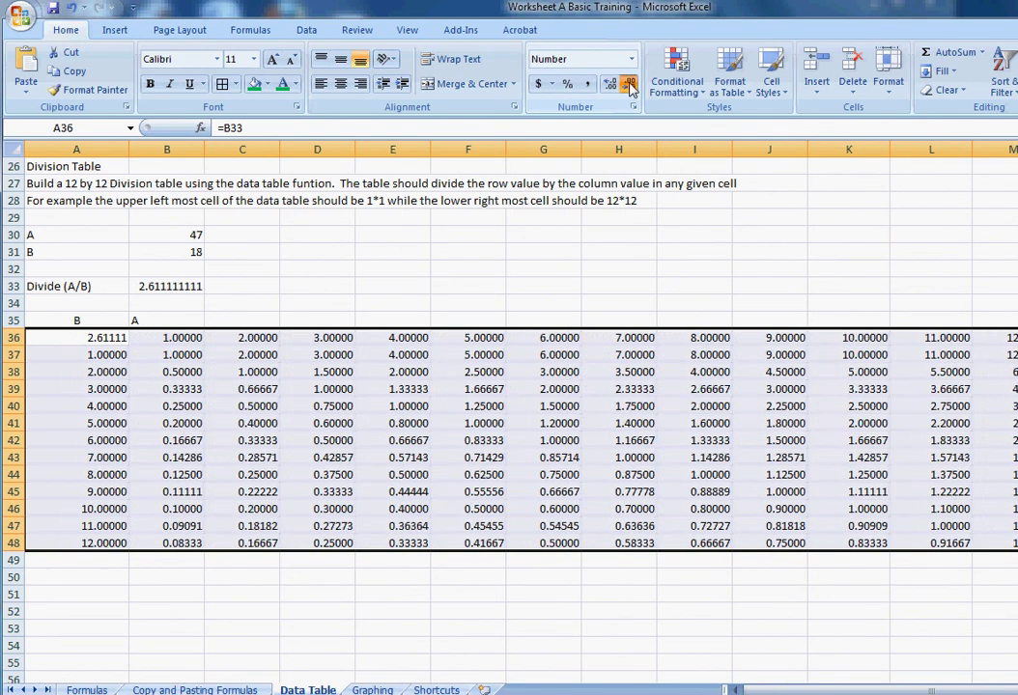
{"action": "left_click", "coordinate": [629, 86]}
{"action": "left_click", "coordinate": [629, 86]}
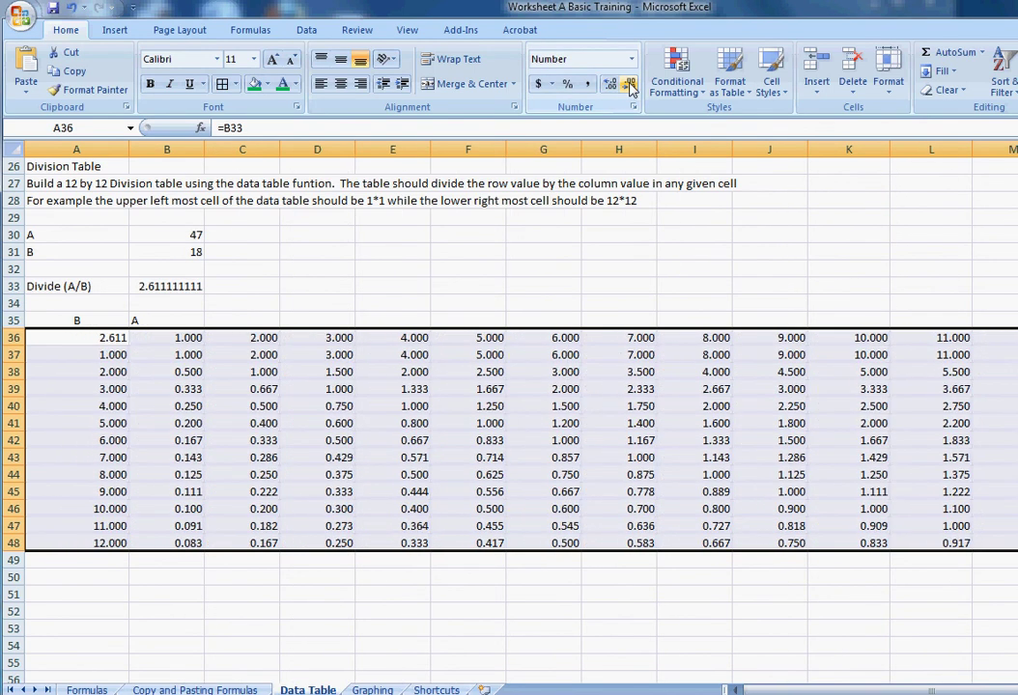
{"action": "left_click", "coordinate": [628, 86]}
{"action": "left_click", "coordinate": [628, 86]}
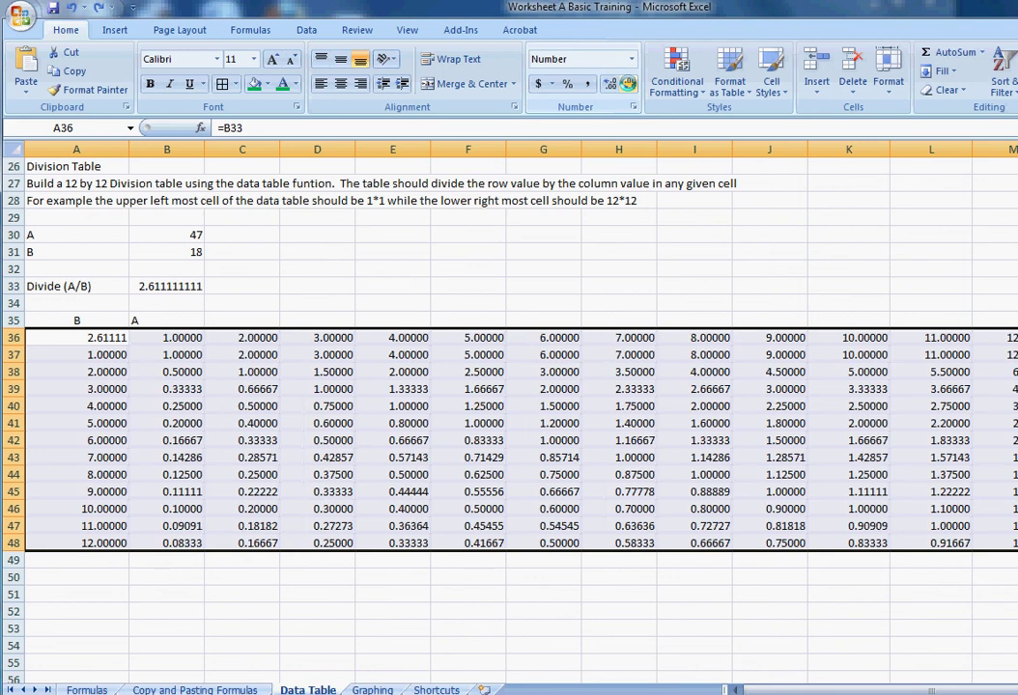
Undo the decimal-place changes on A36:M48, redoing and undoing them again to return to the General format
{"action": "left_click", "coordinate": [628, 86]}
{"action": "left_click", "coordinate": [629, 86]}
{"action": "left_click", "coordinate": [629, 86]}
{"action": "left_click", "coordinate": [628, 86]}
{"action": "left_click", "coordinate": [628, 86]}
{"action": "key", "text": "ctrl+z"}
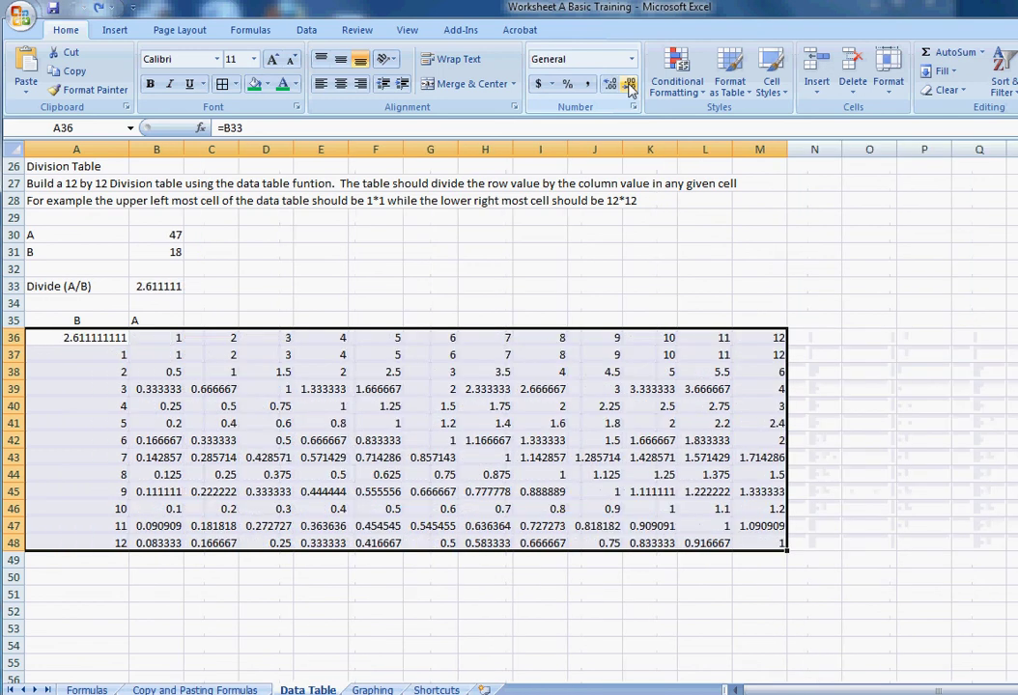
{"action": "key", "text": "ctrl+y"}
{"action": "key", "text": "ctrl+z"}
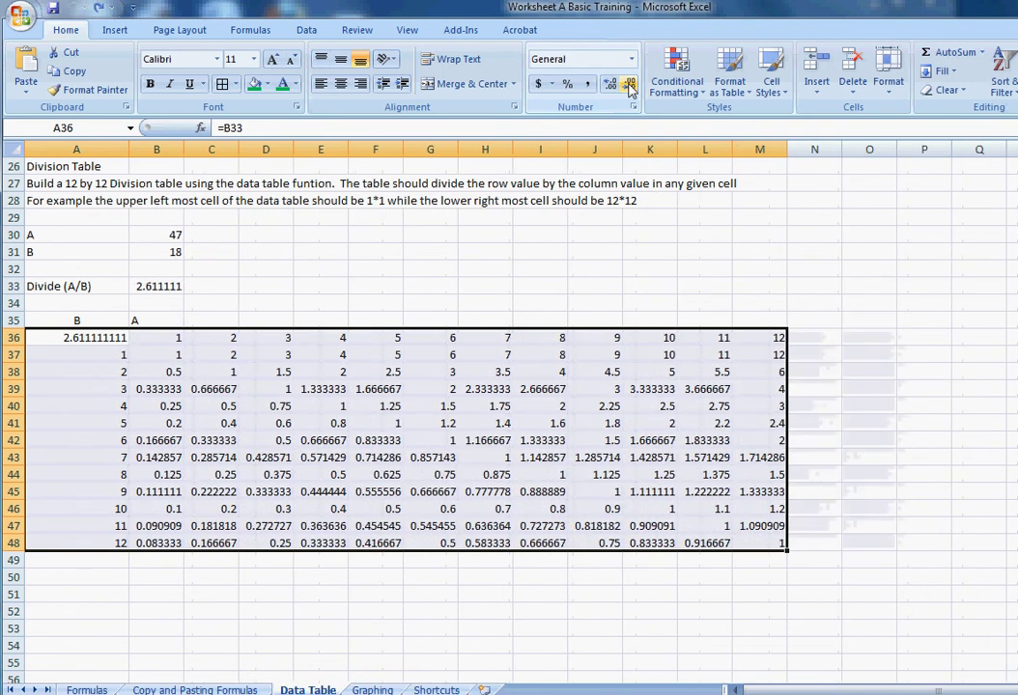
{"action": "key", "text": "ctrl+y"}
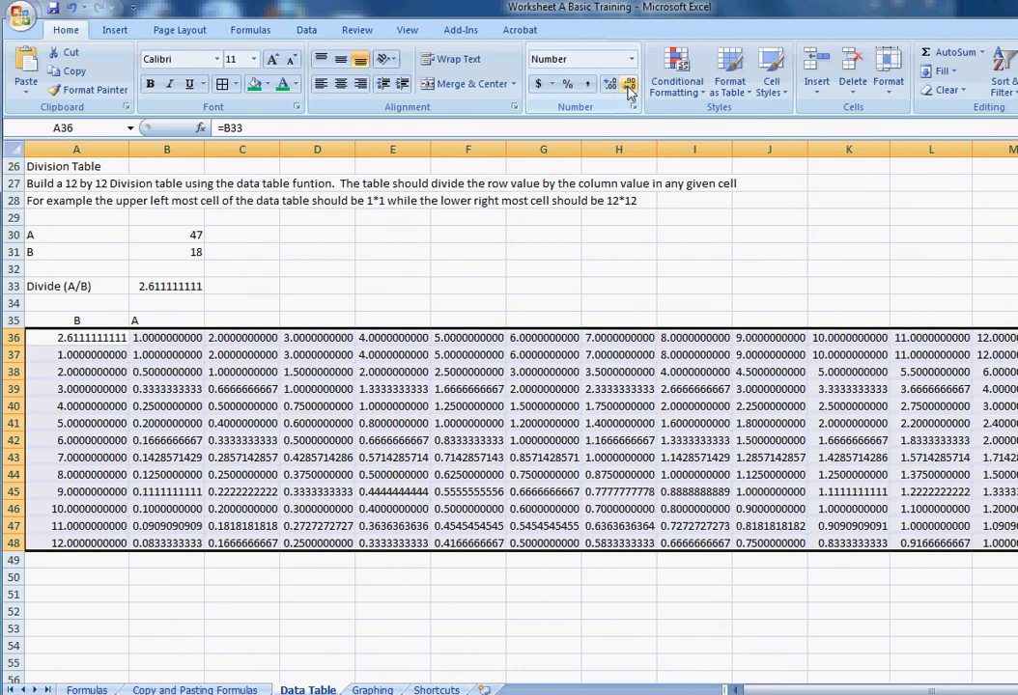
{"action": "key", "text": "ctrl+z"}
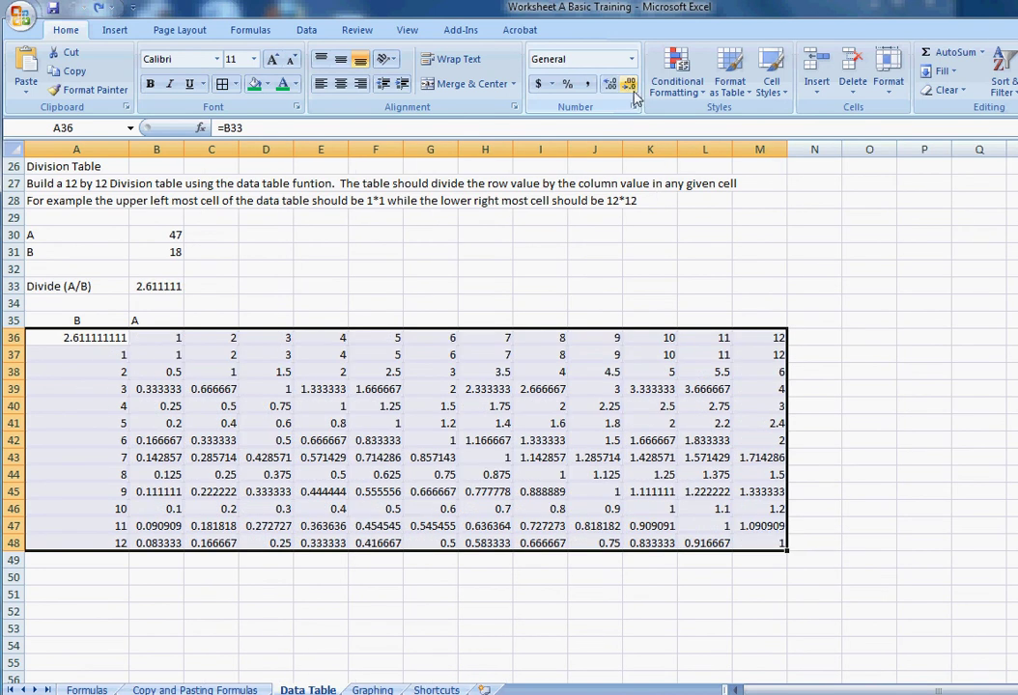
Format the division table A36:M48 to show two decimal places
{"action": "left_click", "coordinate": [629, 85]}
{"action": "left_click", "coordinate": [628, 85]}
{"action": "left_click", "coordinate": [628, 85]}
{"action": "left_click", "coordinate": [628, 85]}
{"action": "left_click", "coordinate": [629, 85]}
{"action": "left_click", "coordinate": [628, 85]}
{"action": "left_click", "coordinate": [628, 85]}
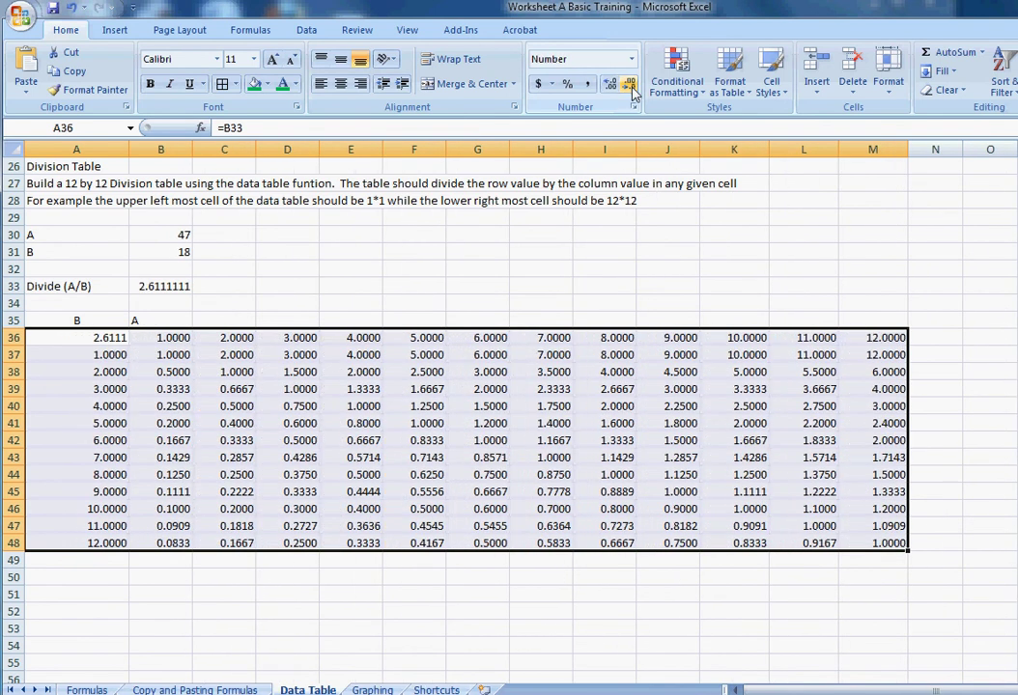
{"action": "left_click", "coordinate": [628, 85]}
{"action": "left_click", "coordinate": [628, 85]}
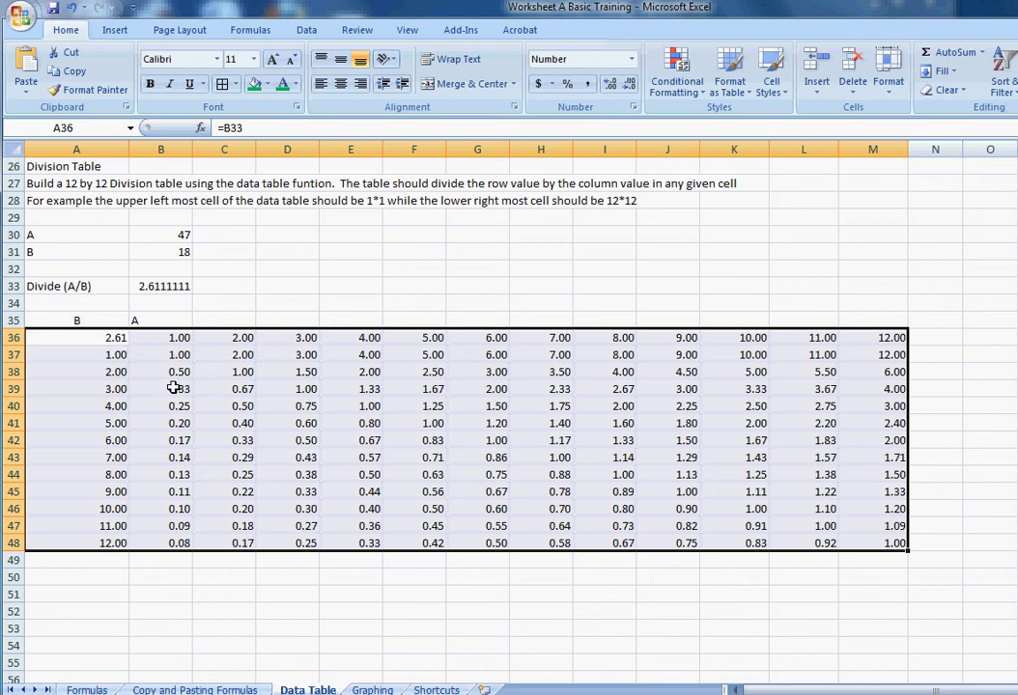
Show the division table's header row B36:M36 as whole numbers with no decimal places
{"action": "left_click", "coordinate": [224, 388]}
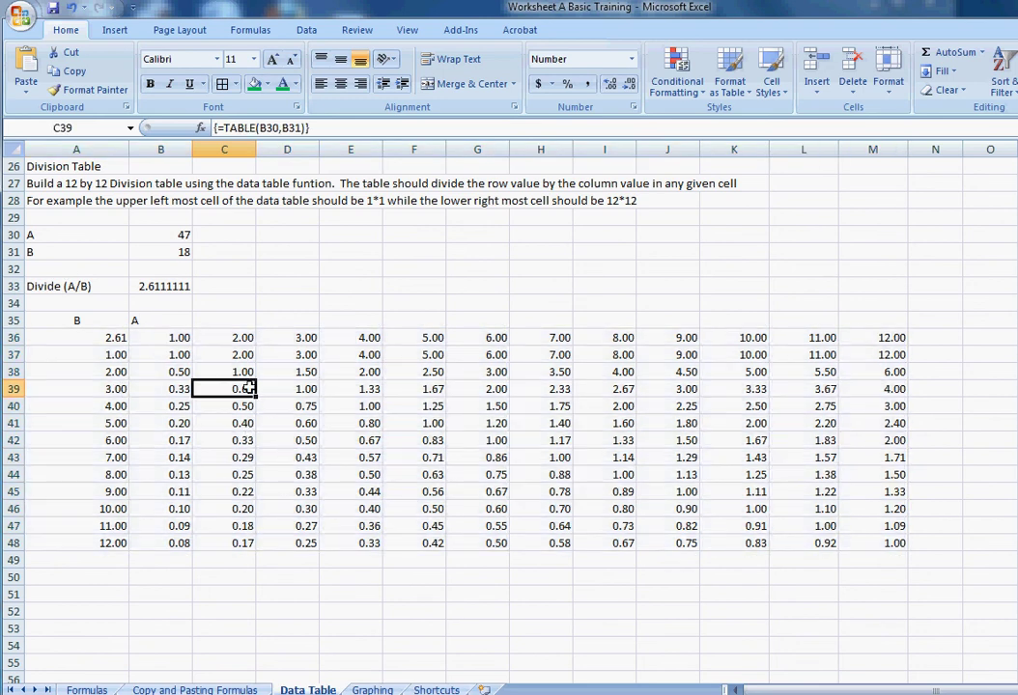
{"action": "left_click", "coordinate": [220, 370]}
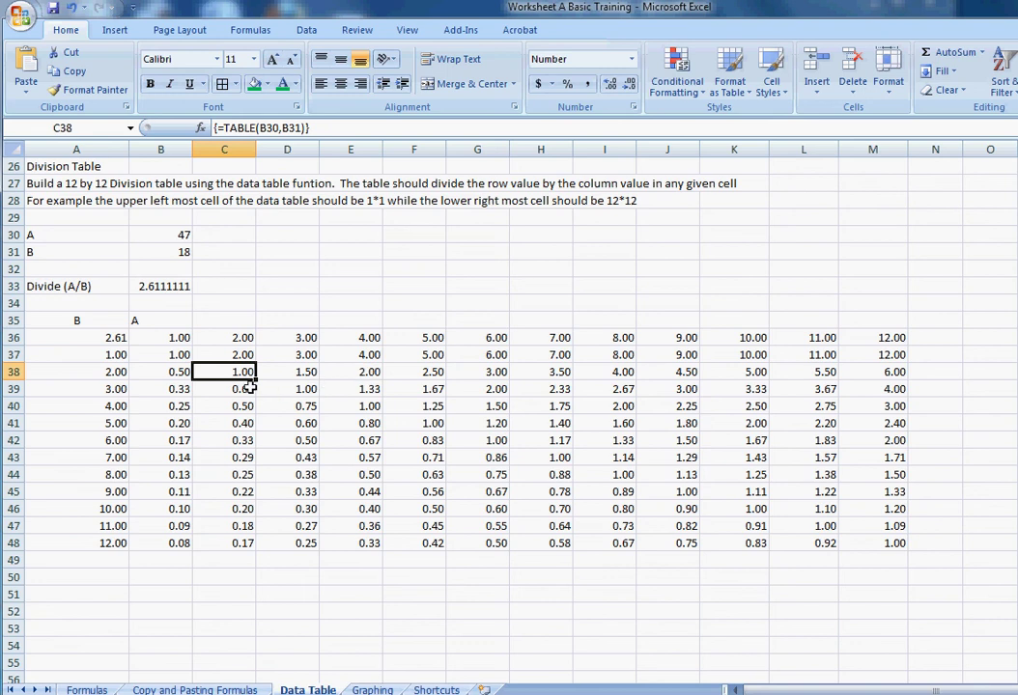
{"action": "left_click_drag", "start_coordinate": [162, 337], "coordinate": [848, 333]}
{"action": "left_click", "coordinate": [629, 84]}
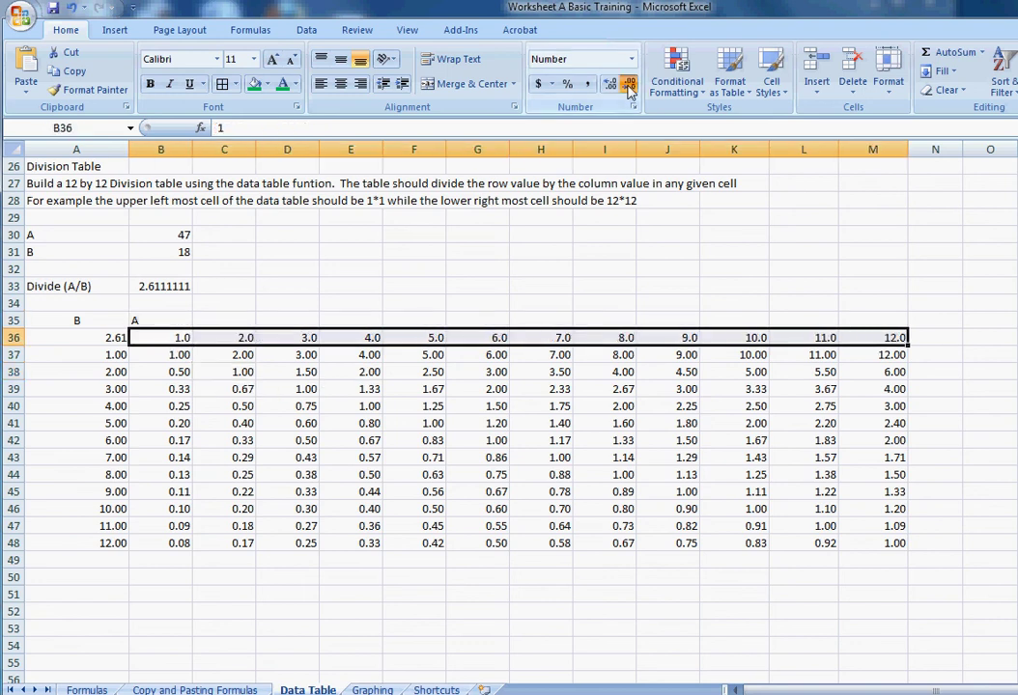
{"action": "left_click", "coordinate": [629, 84]}
Remove the decimal places from the division table's header column A37:A48
{"action": "left_click_drag", "start_coordinate": [116, 355], "coordinate": [112, 542]}
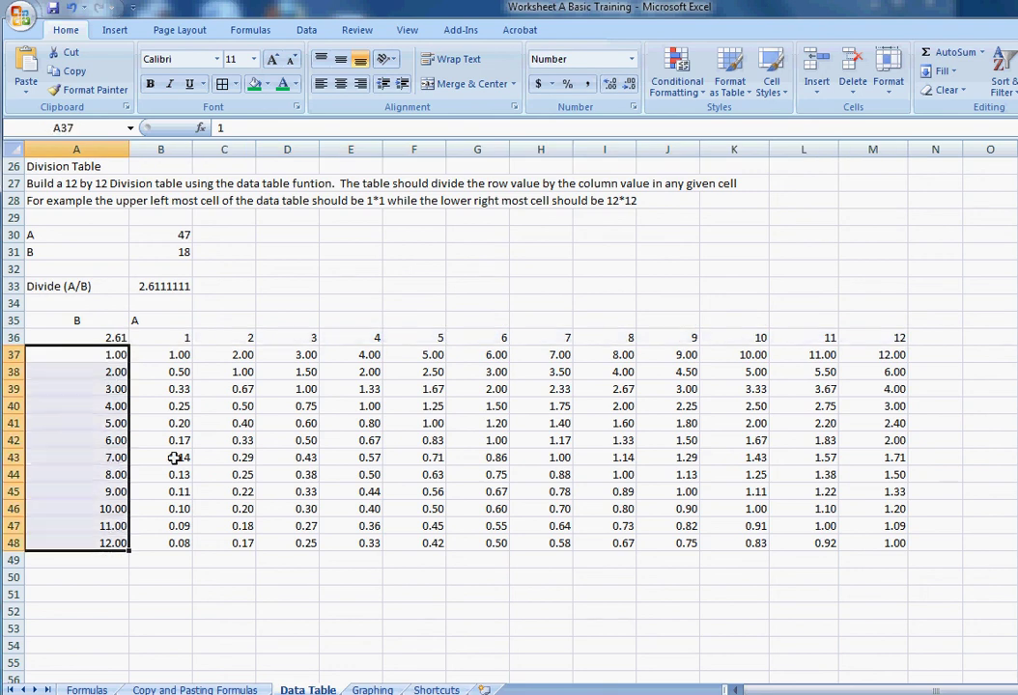
{"action": "left_click", "coordinate": [628, 85]}
{"action": "left_click", "coordinate": [629, 85]}
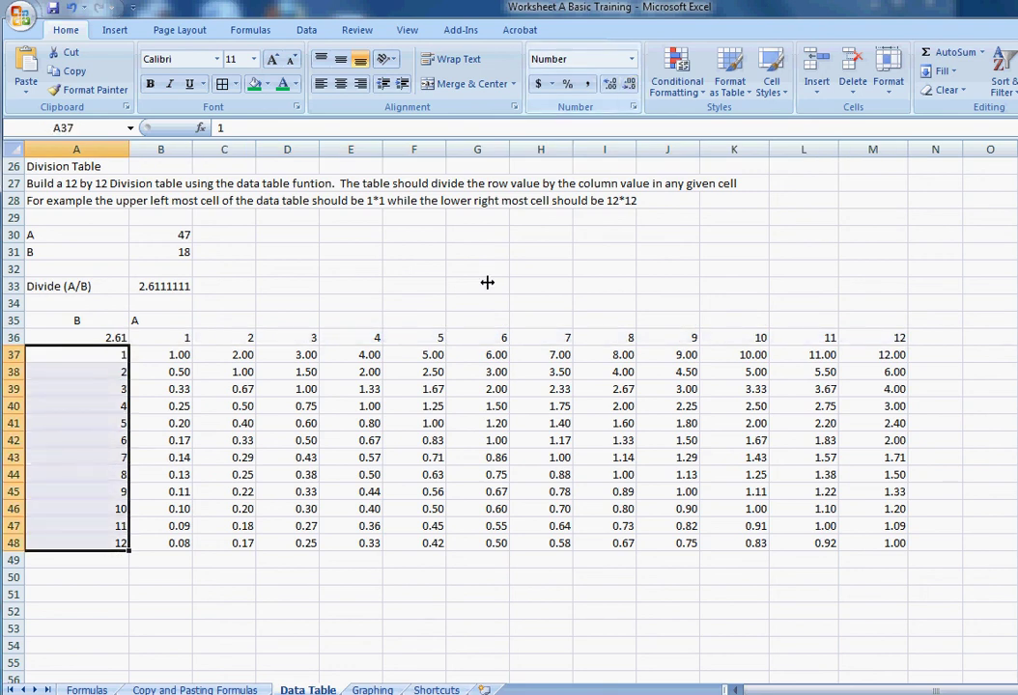
{"action": "left_click", "coordinate": [222, 580]}
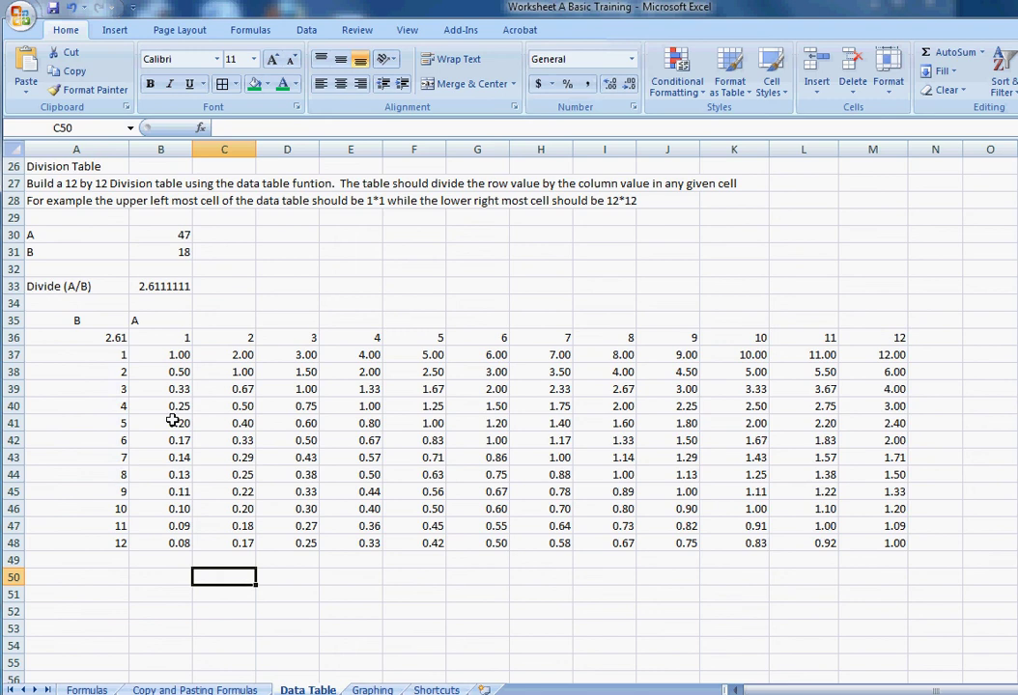
Set the font color of the corner formula cell A36 to white to hide its value
{"action": "left_click", "coordinate": [116, 338]}
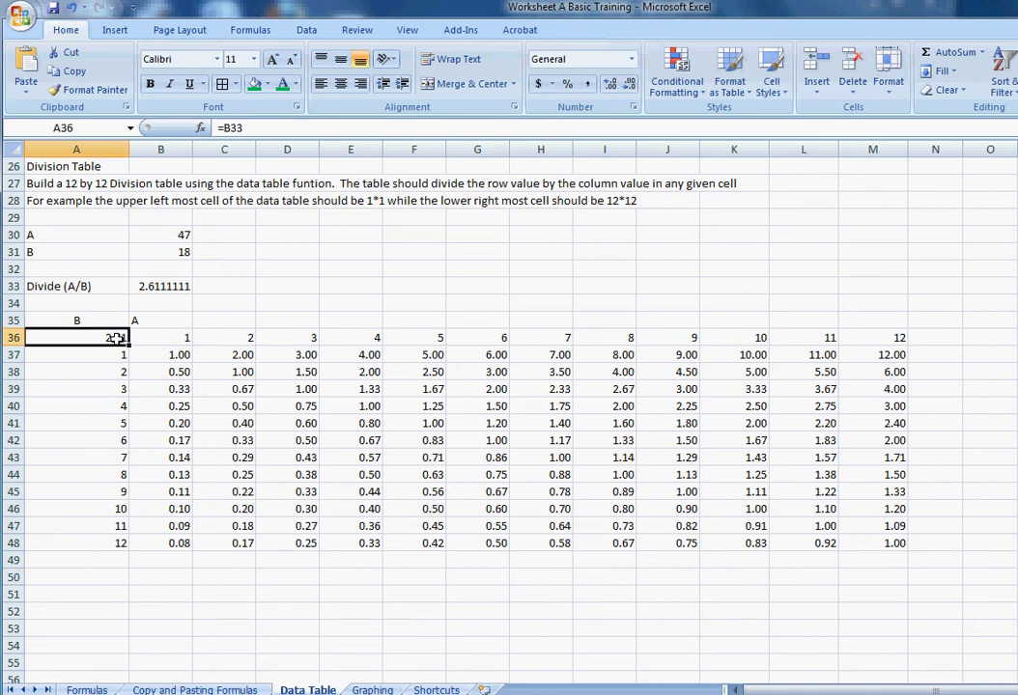
{"action": "left_click", "coordinate": [295, 84]}
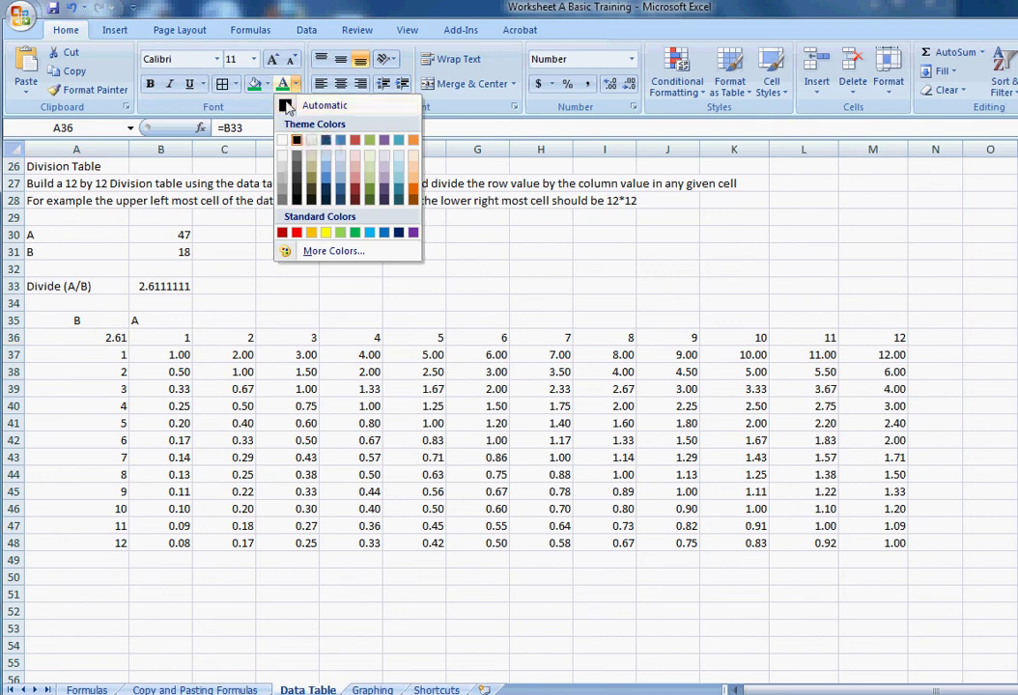
{"action": "left_click", "coordinate": [299, 87]}
{"action": "left_click", "coordinate": [297, 85]}
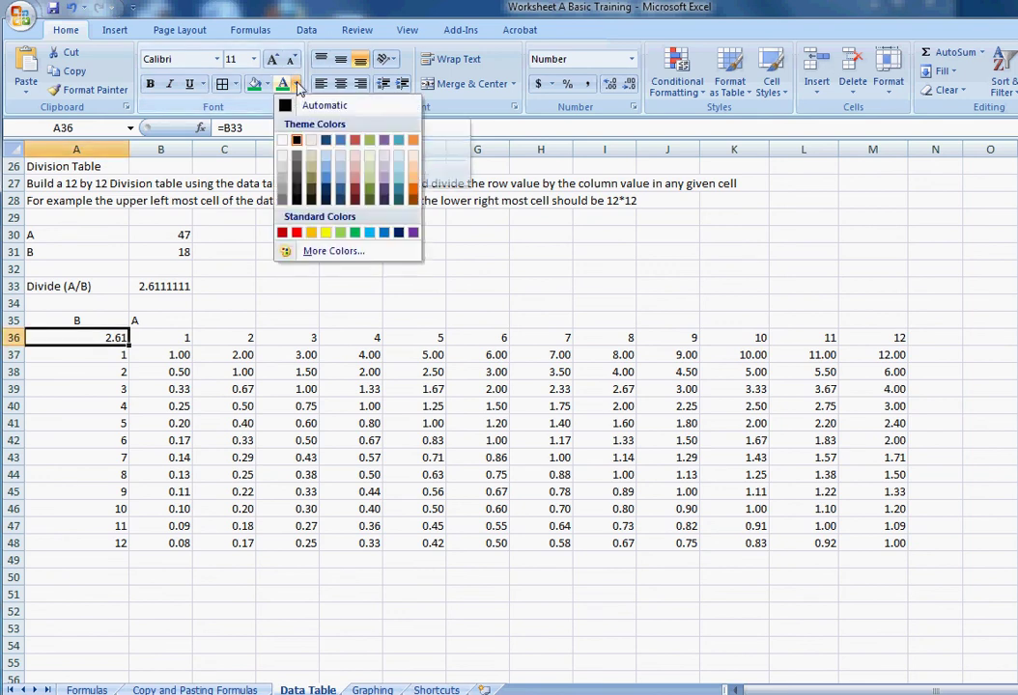
{"action": "left_click", "coordinate": [286, 143]}
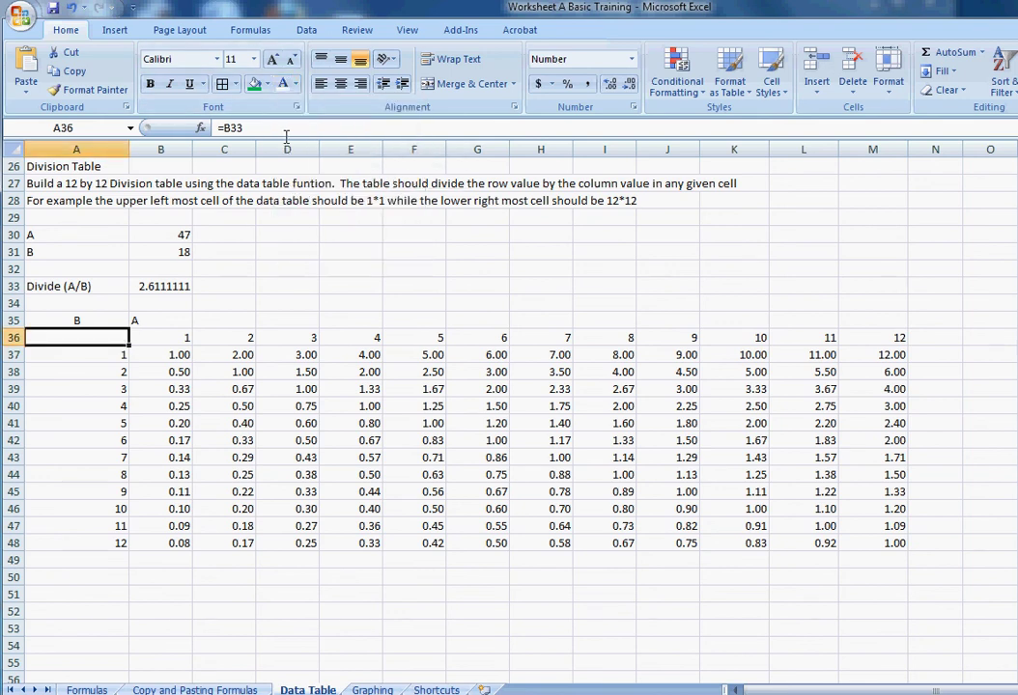
{"action": "left_click", "coordinate": [101, 387]}
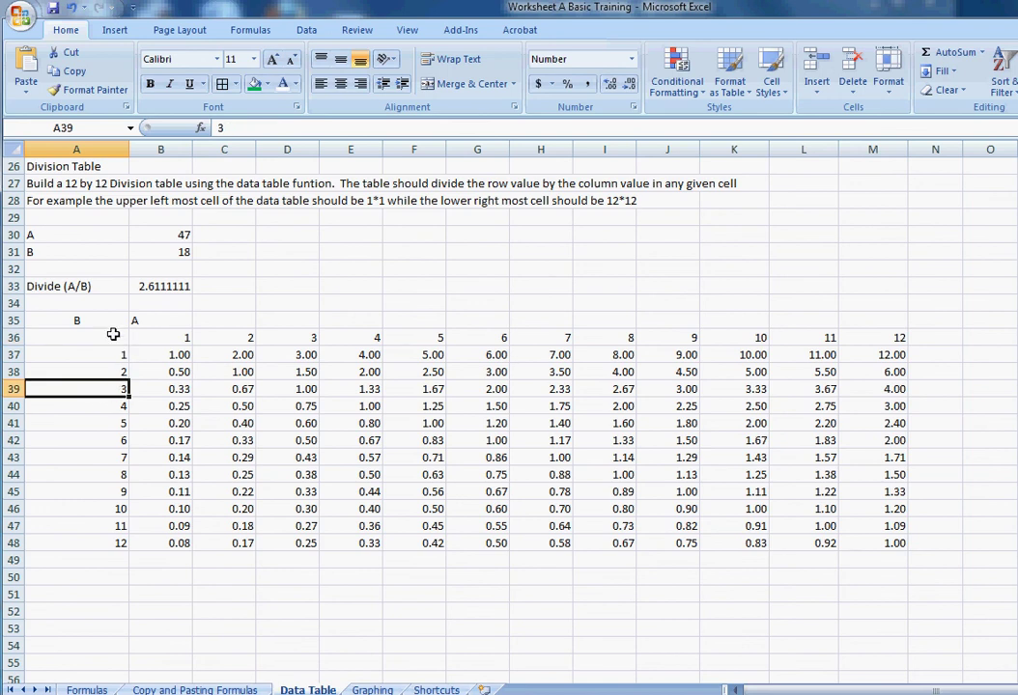
{"action": "left_click", "coordinate": [113, 335]}
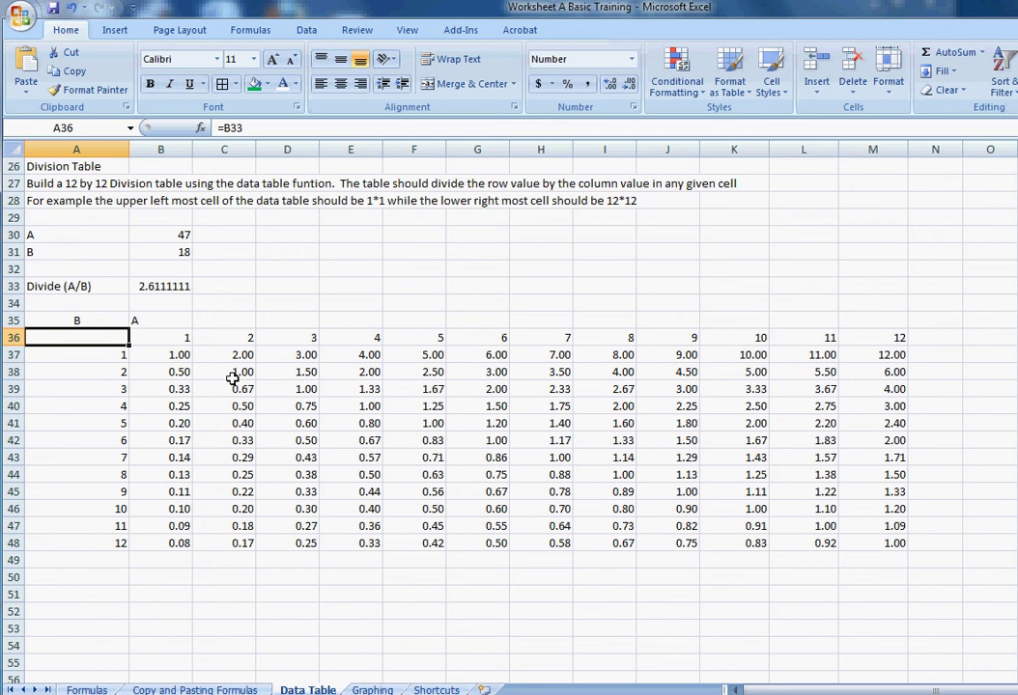
Move the label A from cell B35 to G35 above the division table
{"action": "left_click", "coordinate": [175, 322]}
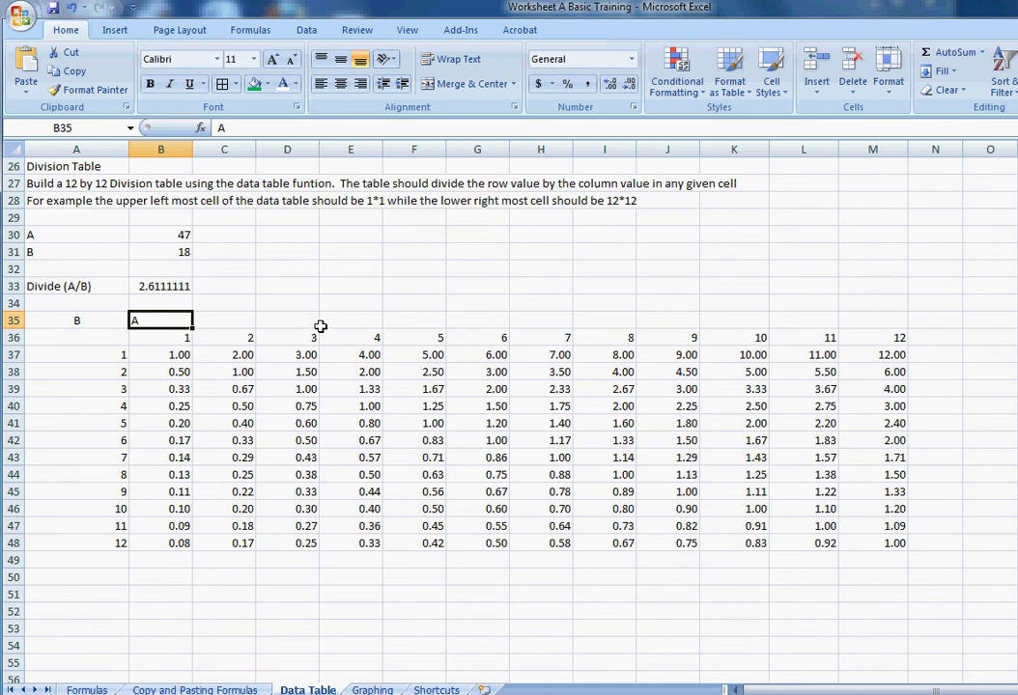
{"action": "key", "text": "ctrl+c"}
{"action": "key", "text": "Right"}
{"action": "key", "text": "Right"}
{"action": "key", "text": "Right"}
{"action": "key", "text": "Right"}
{"action": "key", "text": "Right"}
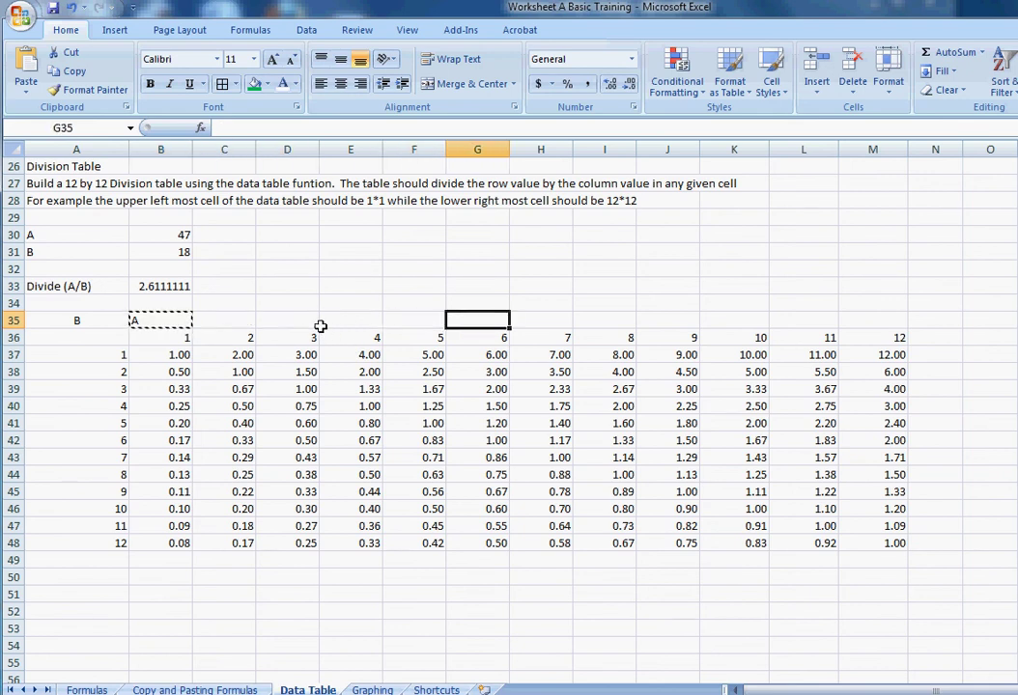
{"action": "key", "text": "ctrl+v"}
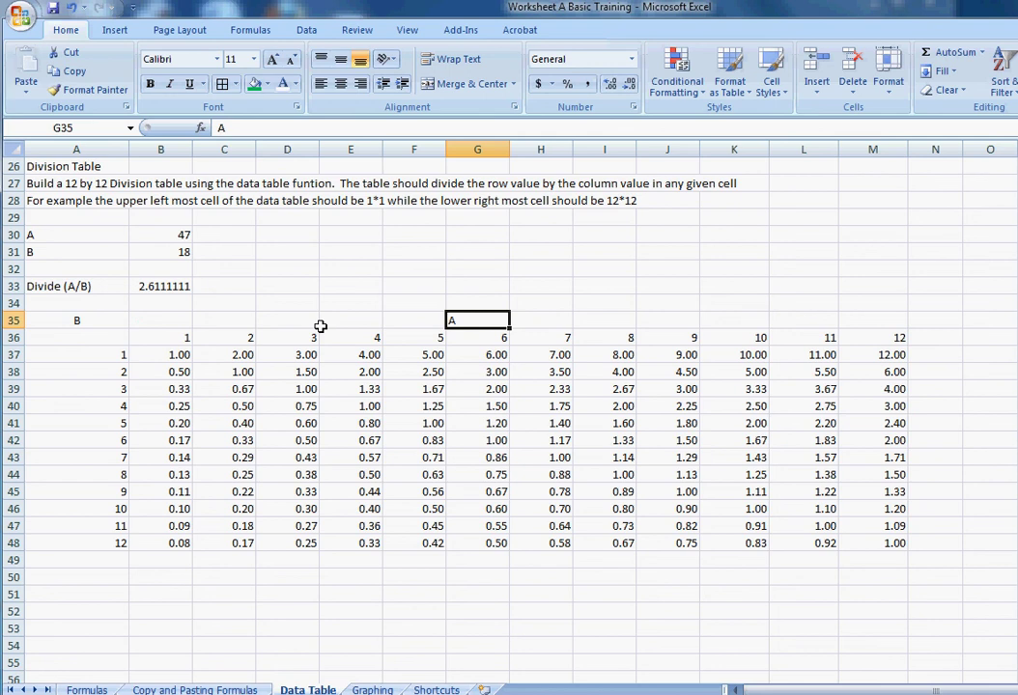
Clear the label from G35 and enter A in cell B35 again
{"action": "key", "text": "Delete"}
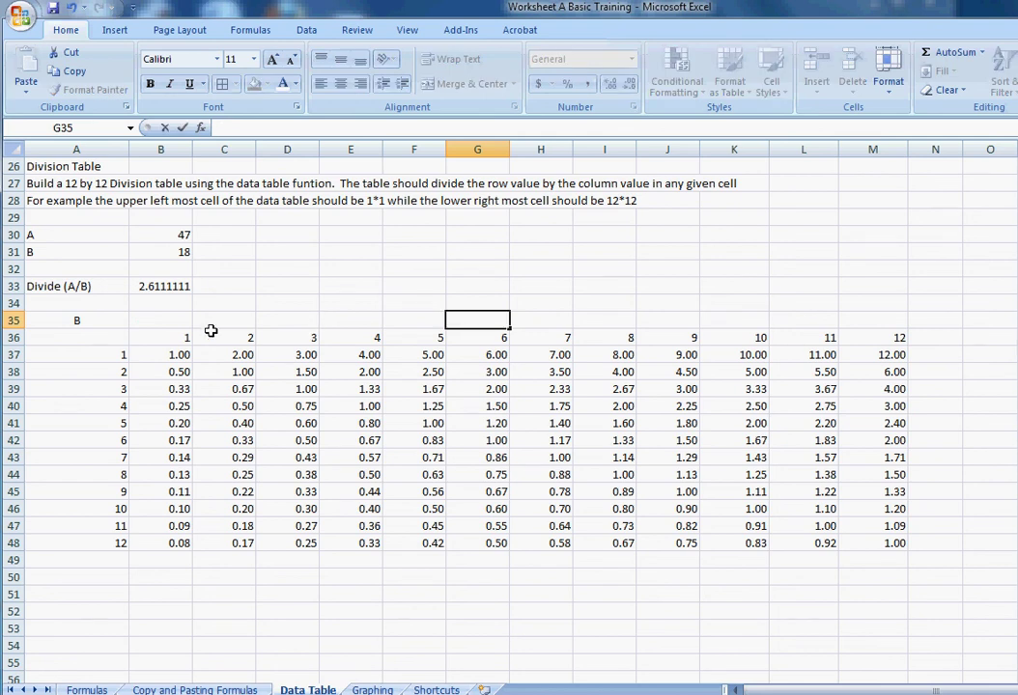
{"action": "left_click", "coordinate": [177, 319]}
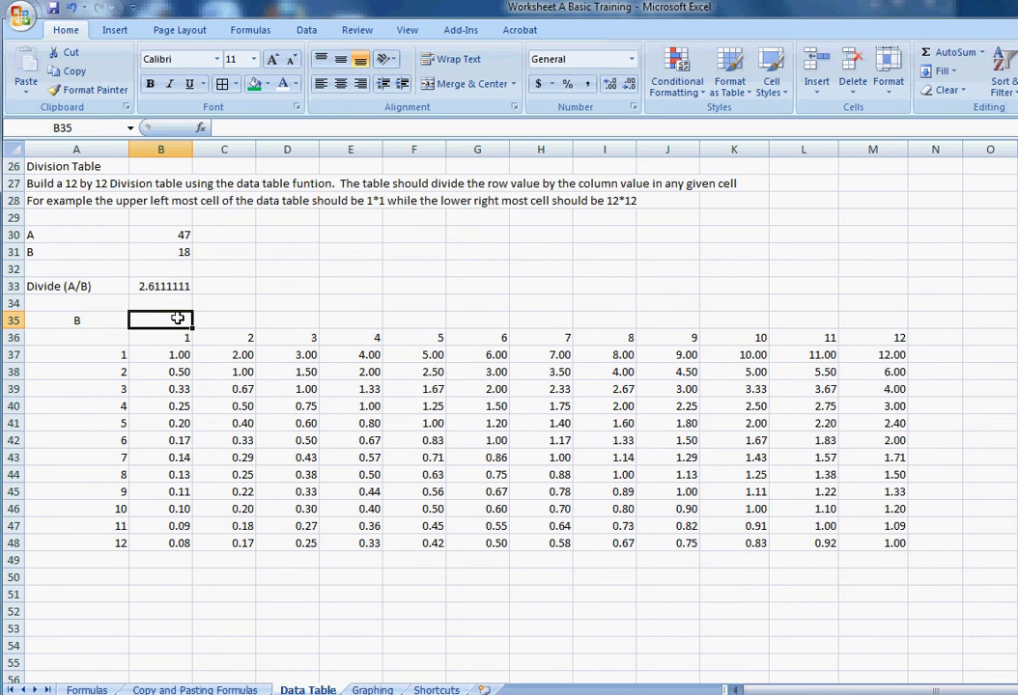
{"action": "type", "text": "A"}
Center the label A over the table by applying Center Across Selection horizontal alignment to B35:M35
{"action": "left_click_drag", "start_coordinate": [149, 319], "coordinate": [866, 318]}
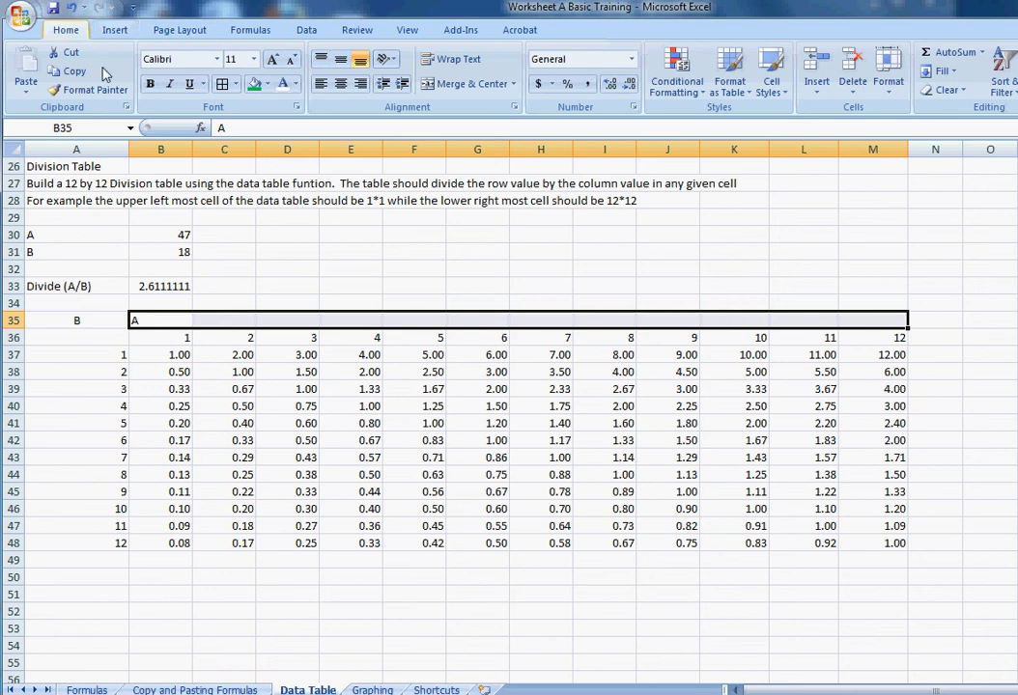
{"action": "right_click", "coordinate": [171, 321]}
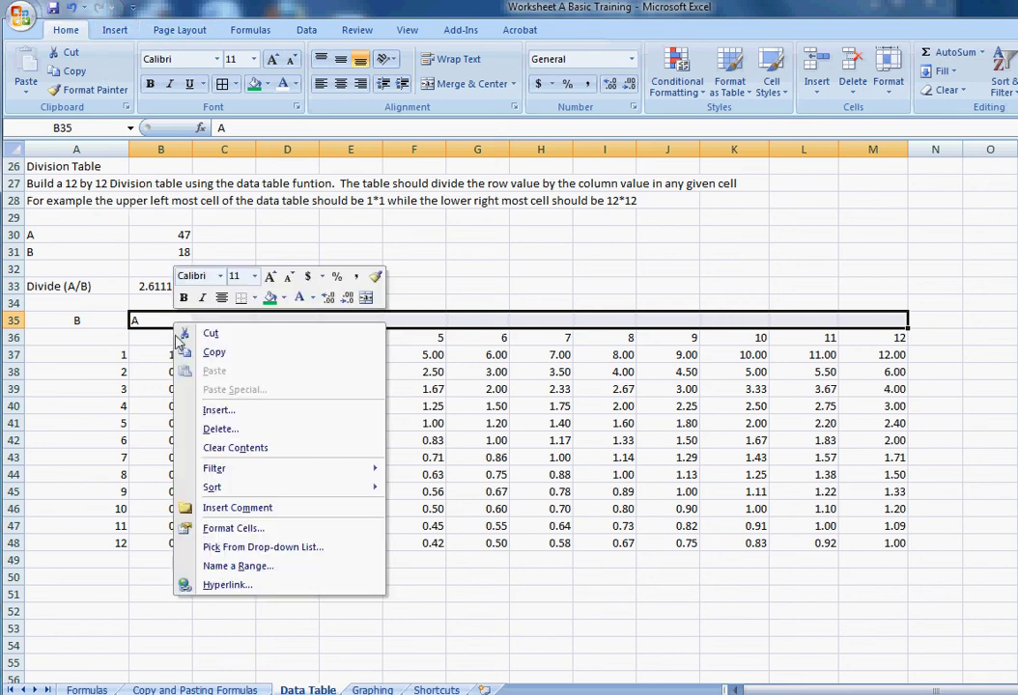
{"action": "left_click", "coordinate": [266, 526]}
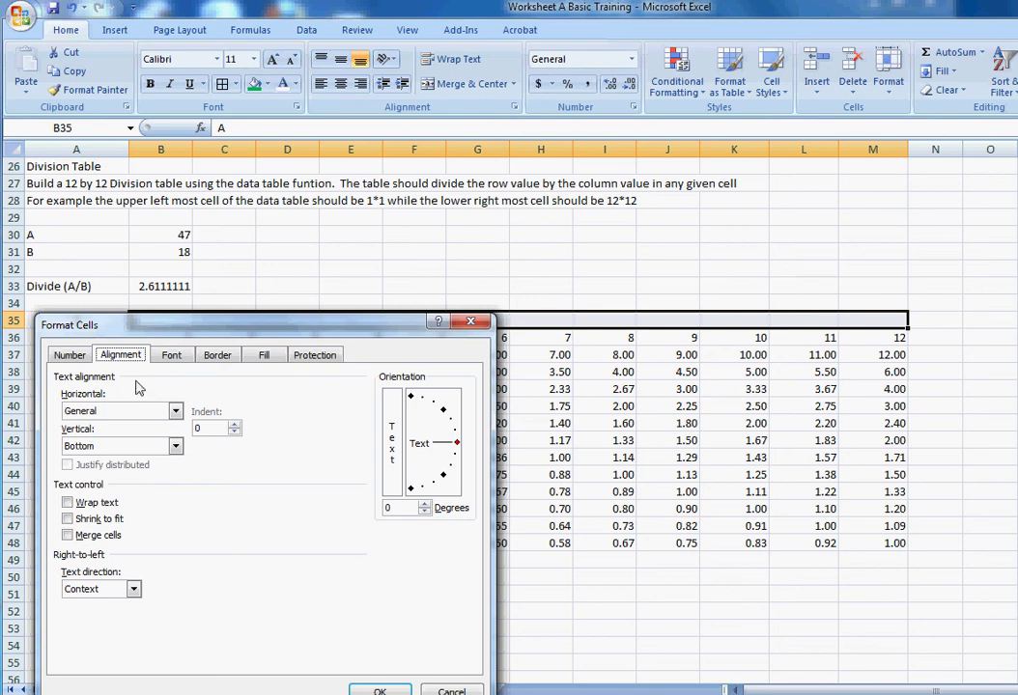
{"action": "left_click", "coordinate": [77, 354]}
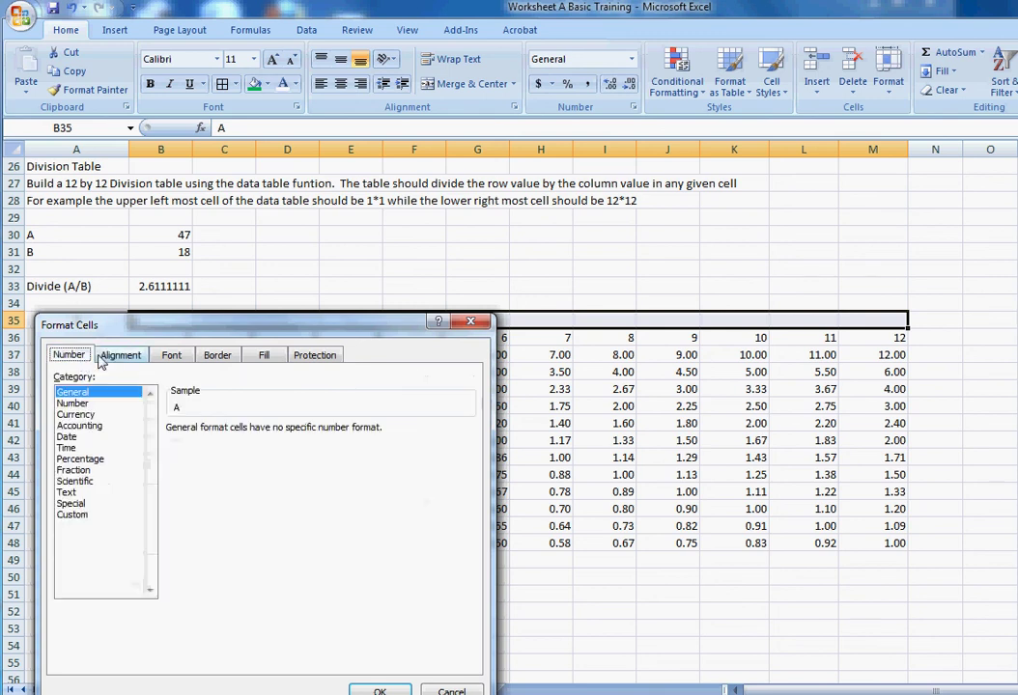
{"action": "left_click", "coordinate": [121, 355]}
{"action": "left_click", "coordinate": [176, 412]}
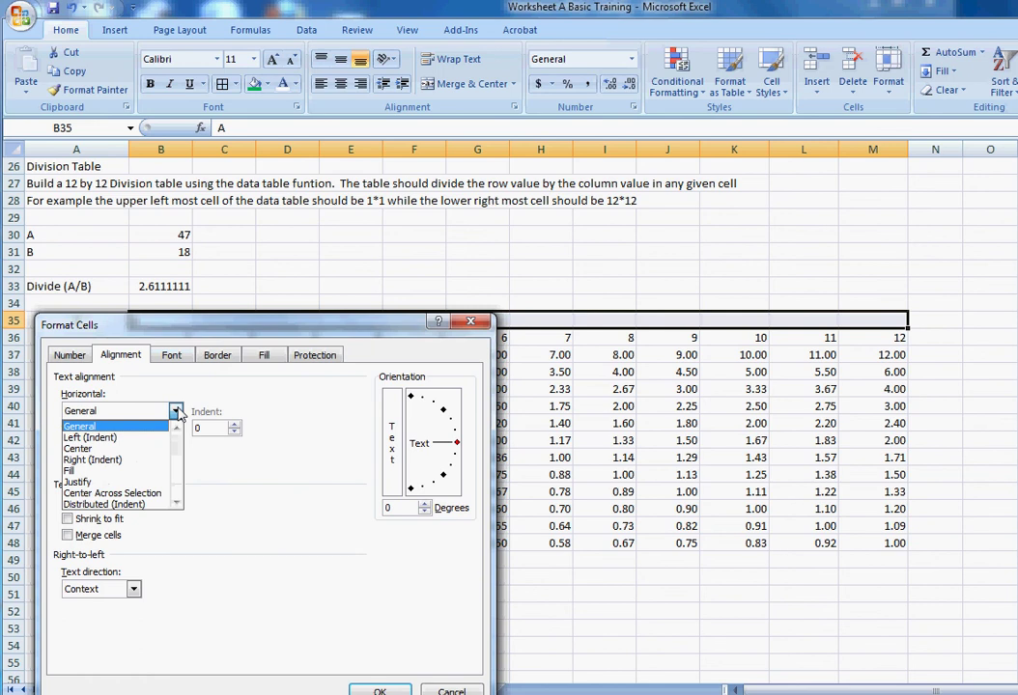
{"action": "left_click", "coordinate": [145, 494]}
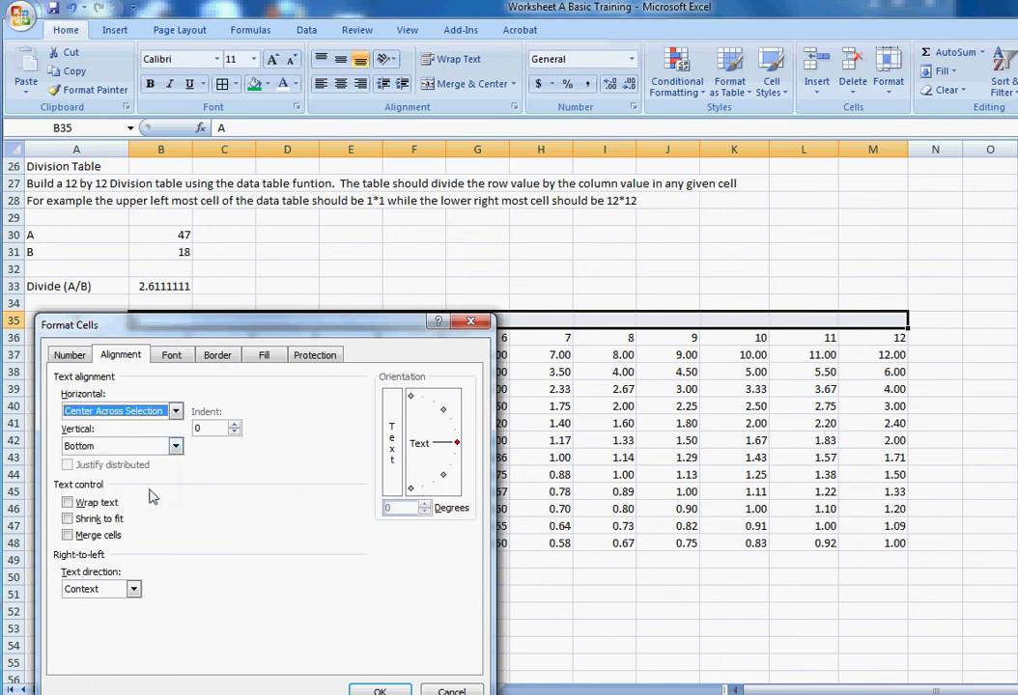
{"action": "key", "text": "Return"}
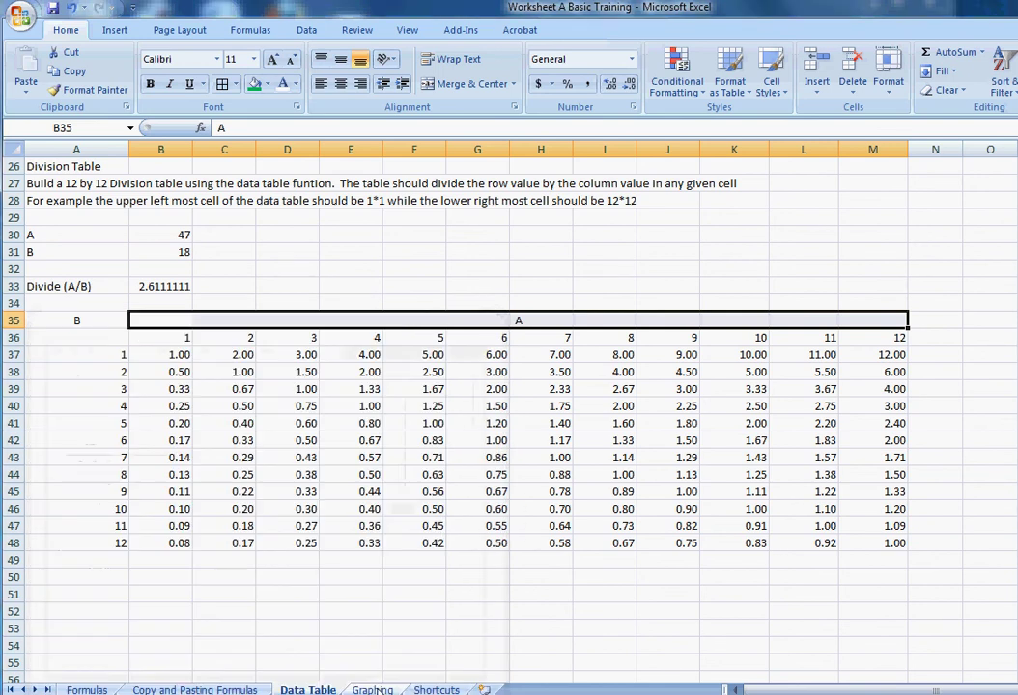
Check which cell in row 35 holds the centered label A, and review the example and division tables on the sheet
{"action": "left_click", "coordinate": [570, 301]}
{"action": "left_click", "coordinate": [527, 321]}
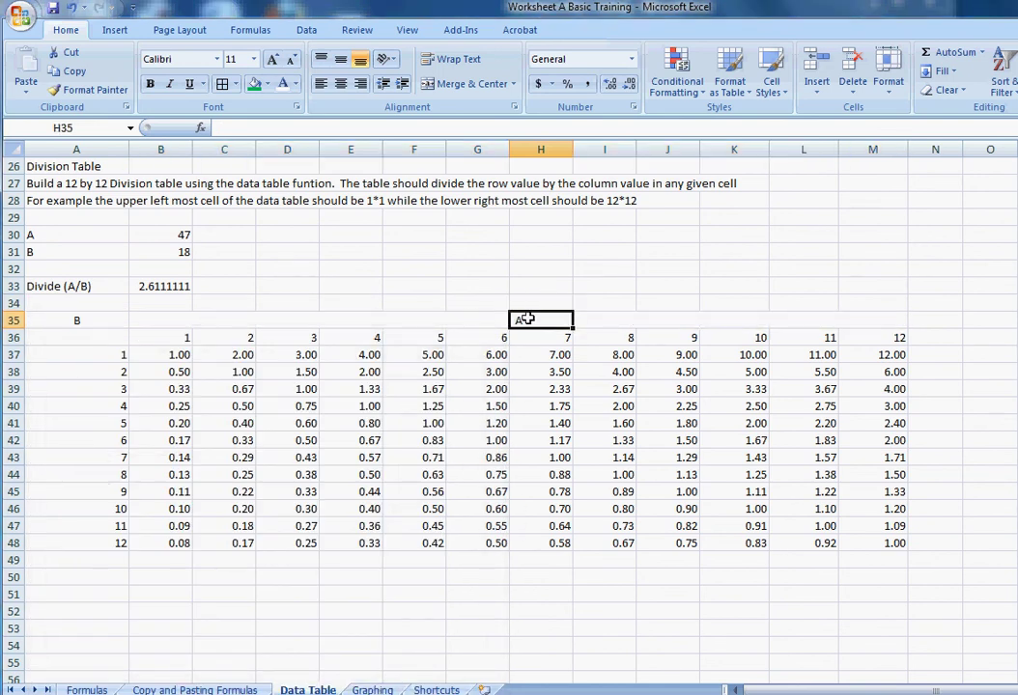
{"action": "left_click", "coordinate": [160, 320]}
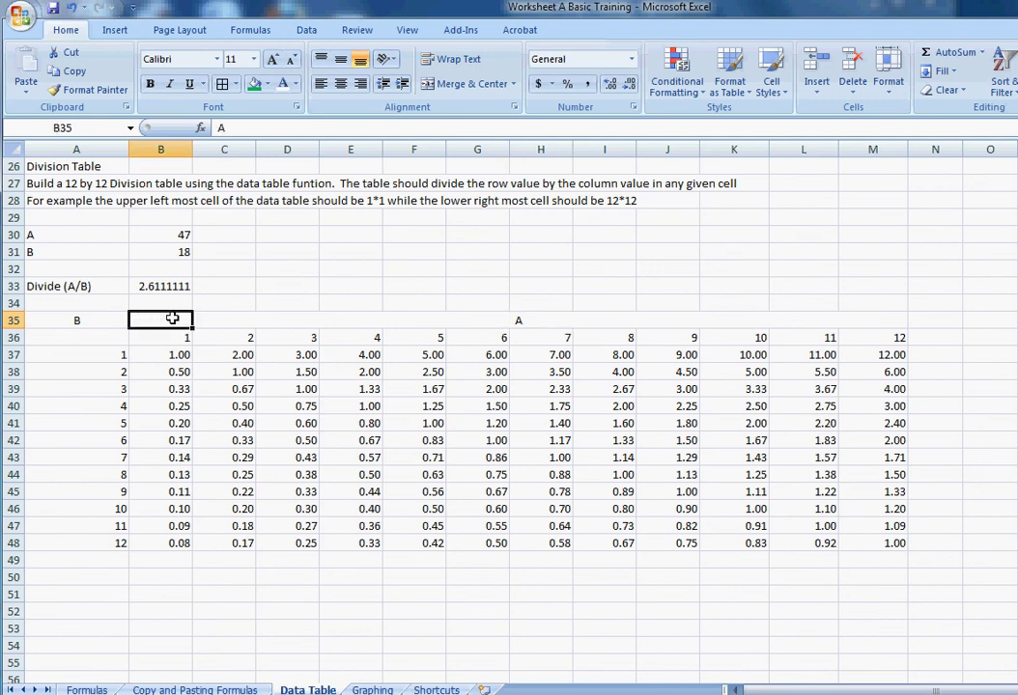
{"action": "left_click", "coordinate": [531, 322]}
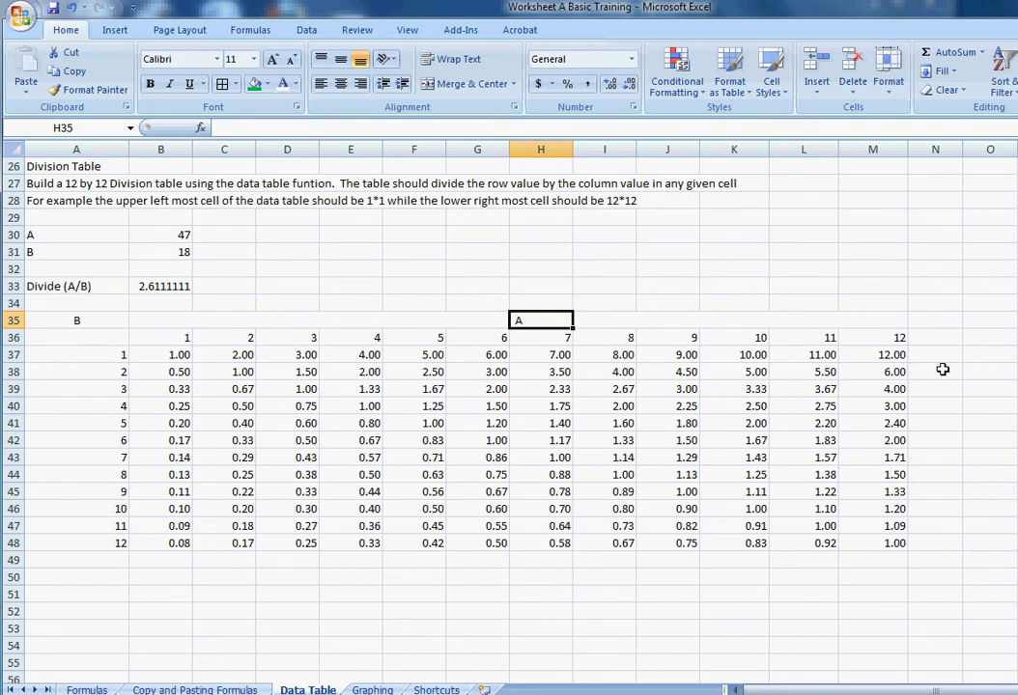
{"action": "scroll", "coordinate": [948, 368], "scroll_direction": "up", "scroll_amount": 8}
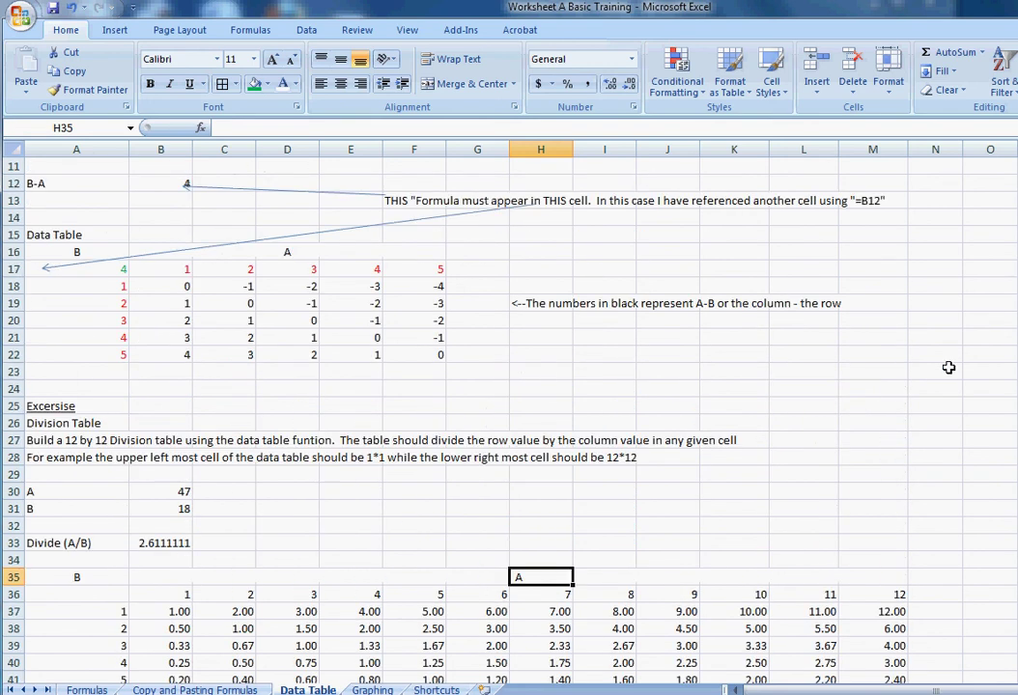
{"action": "scroll", "coordinate": [948, 367], "scroll_direction": "down", "scroll_amount": 8}
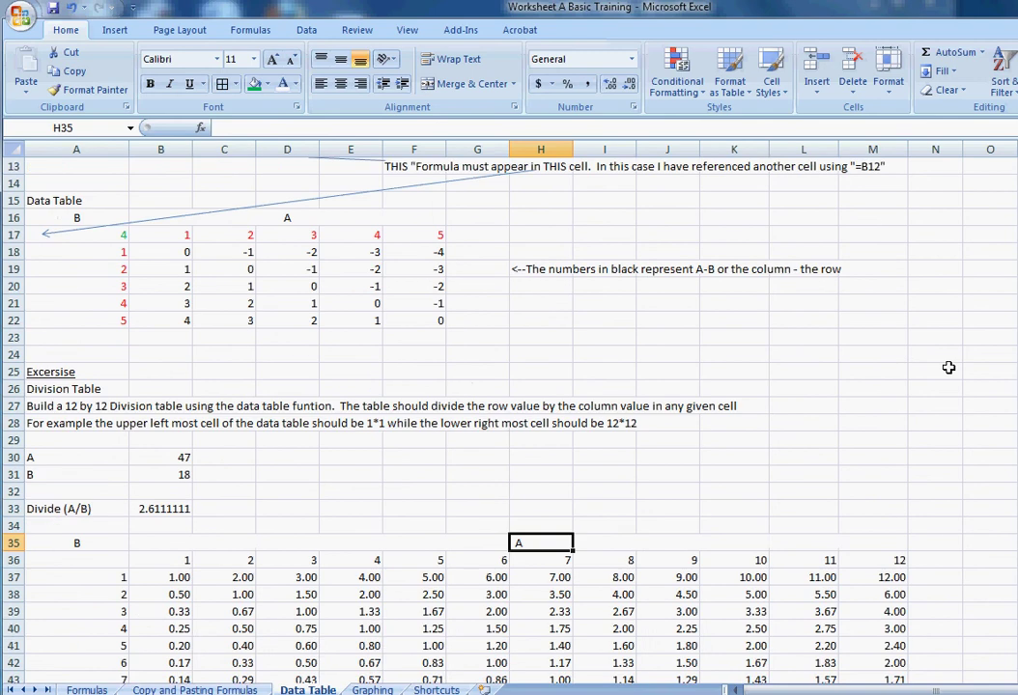
{"action": "scroll", "coordinate": [948, 366], "scroll_direction": "down", "scroll_amount": 1}
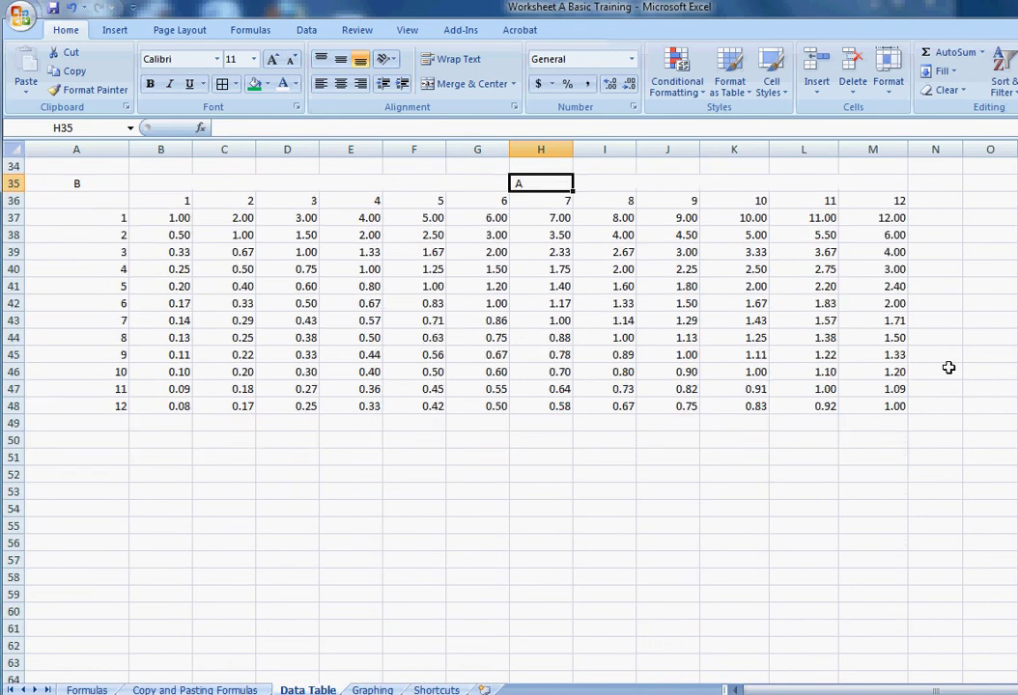
{"action": "scroll", "coordinate": [948, 367], "scroll_direction": "up", "scroll_amount": 11}
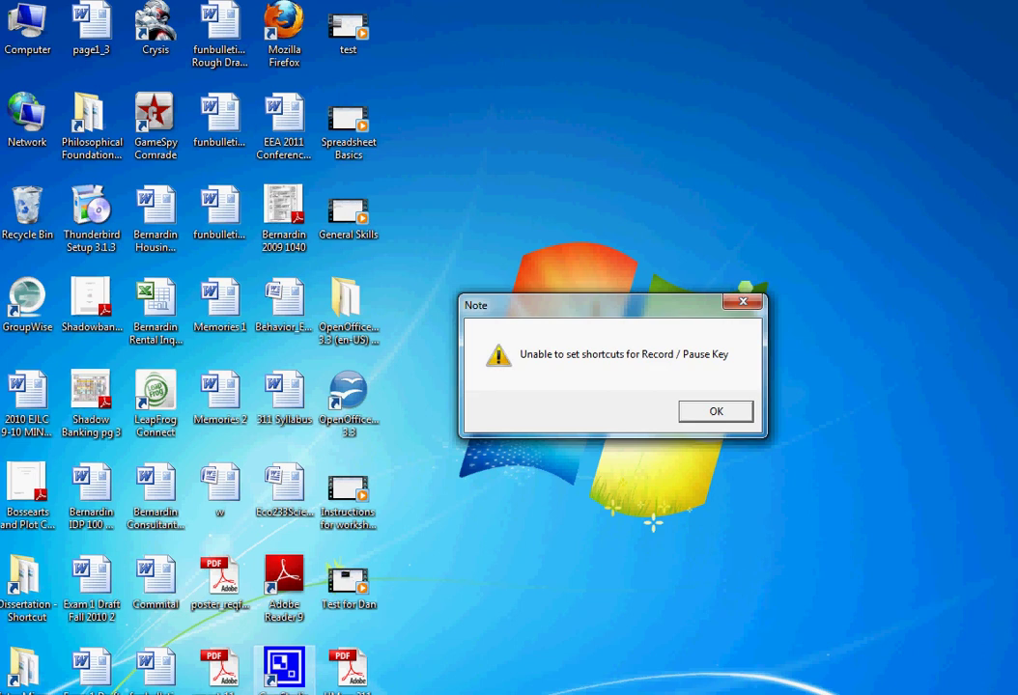
{"action": "left_click", "coordinate": [712, 412]}
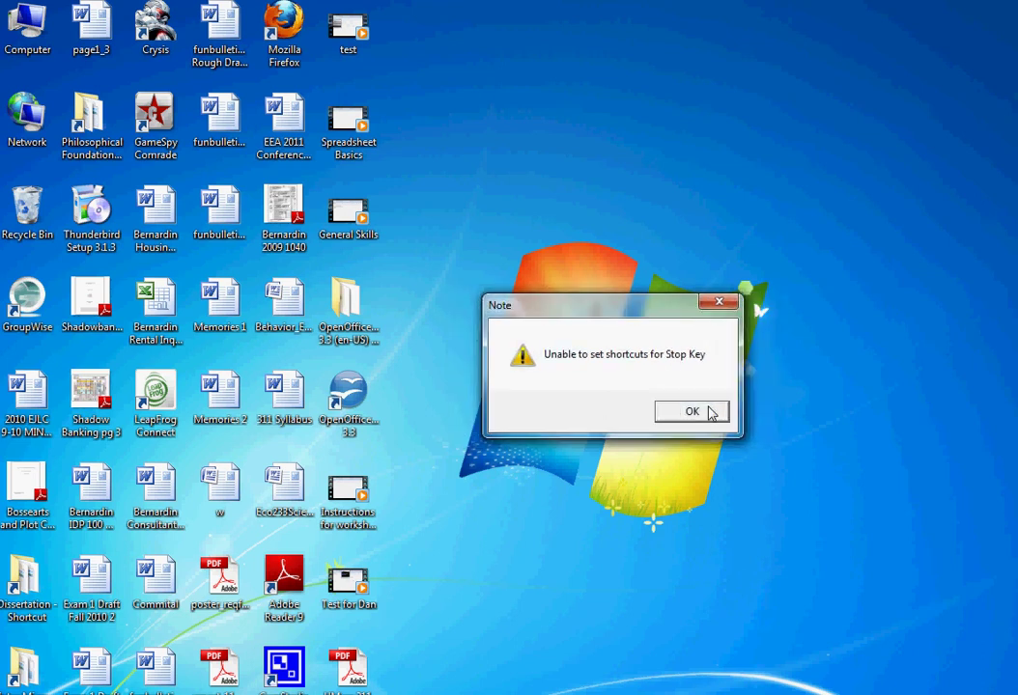
{"action": "left_click", "coordinate": [709, 414]}
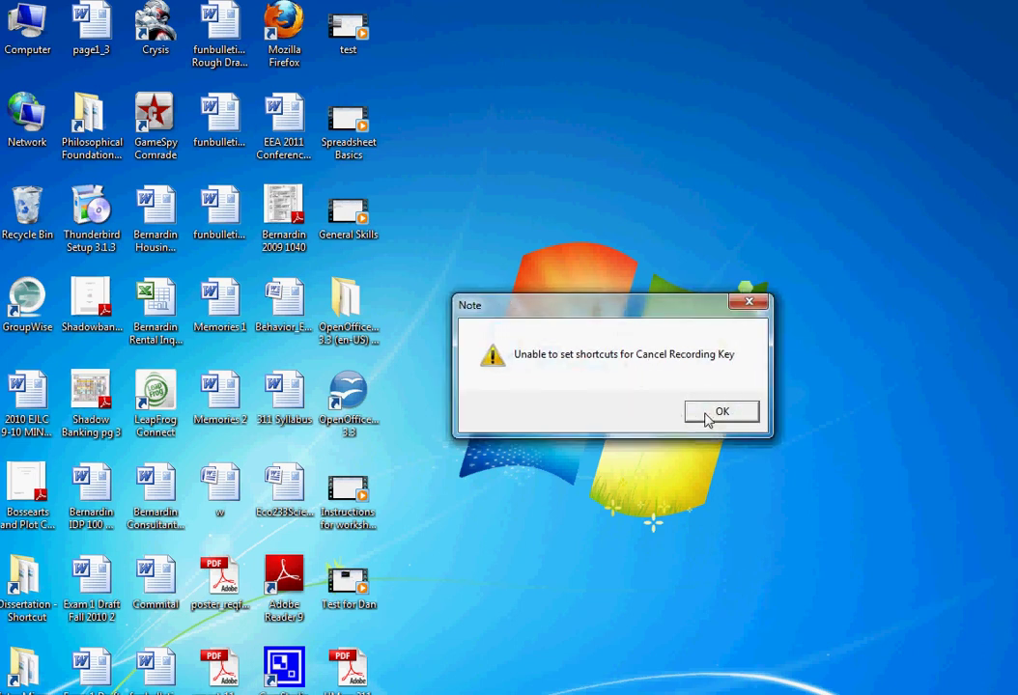
{"action": "left_click", "coordinate": [710, 414]}
{"action": "left_click", "coordinate": [708, 414]}
{"action": "left_click", "coordinate": [709, 415]}
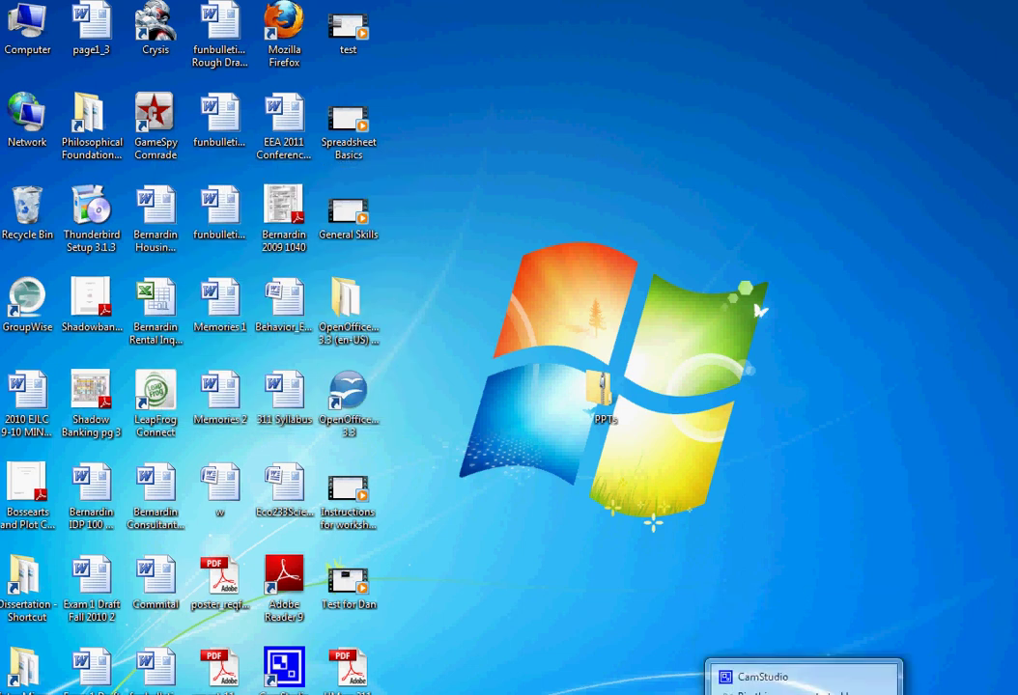
{"action": "left_click", "coordinate": [763, 672]}
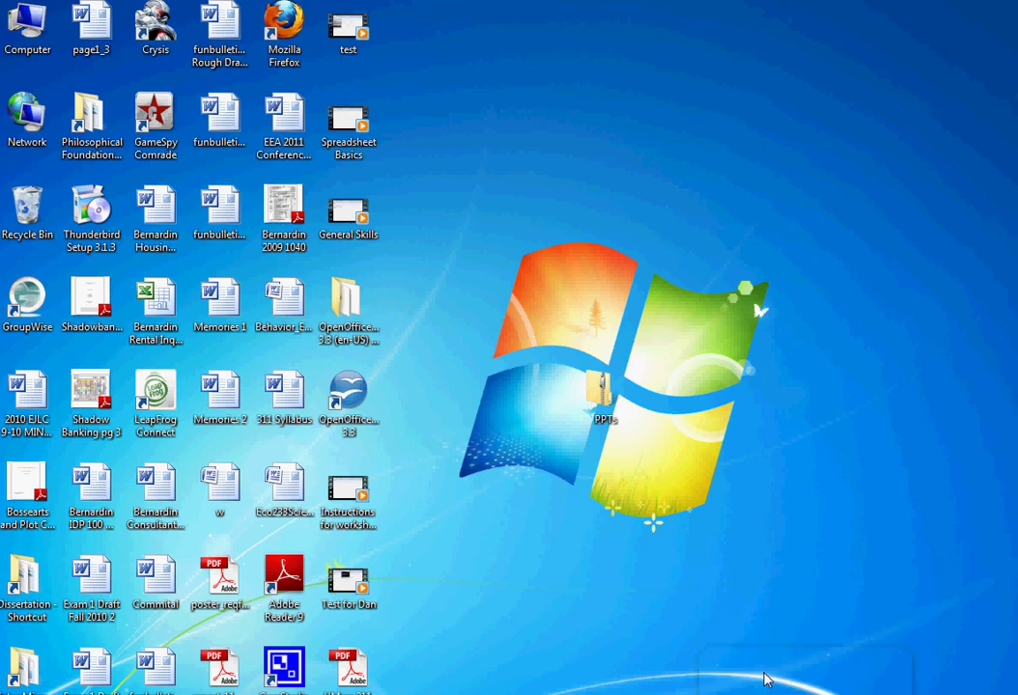
Dismiss the successive CamStudio notes about shortcuts for the recording and layout keys
{"action": "left_click", "coordinate": [715, 411]}
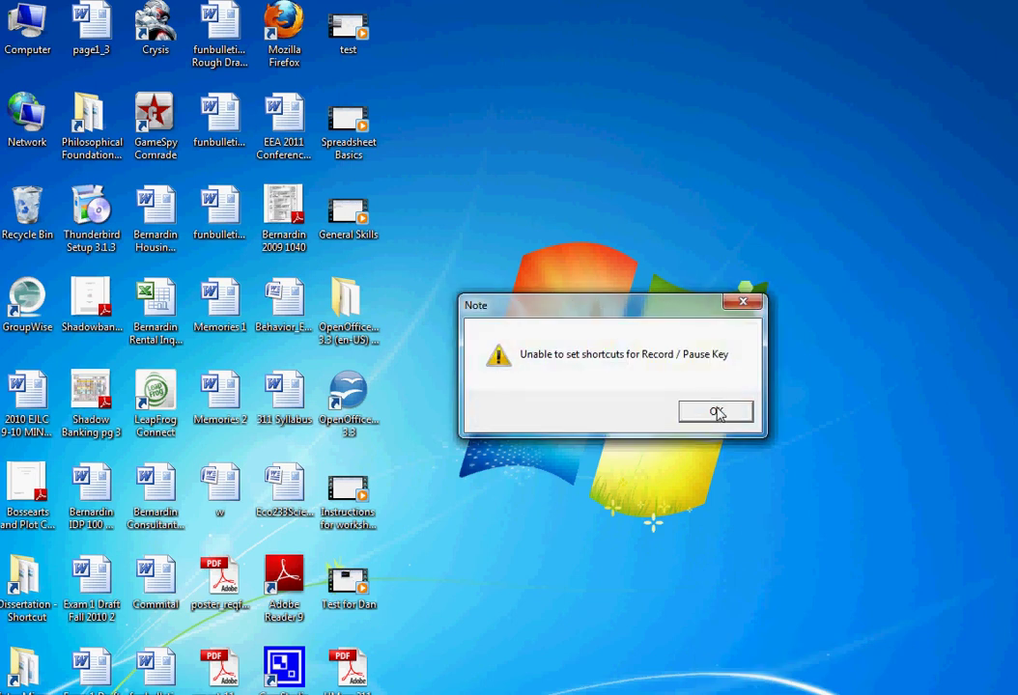
{"action": "left_click", "coordinate": [718, 413]}
{"action": "left_click", "coordinate": [717, 413]}
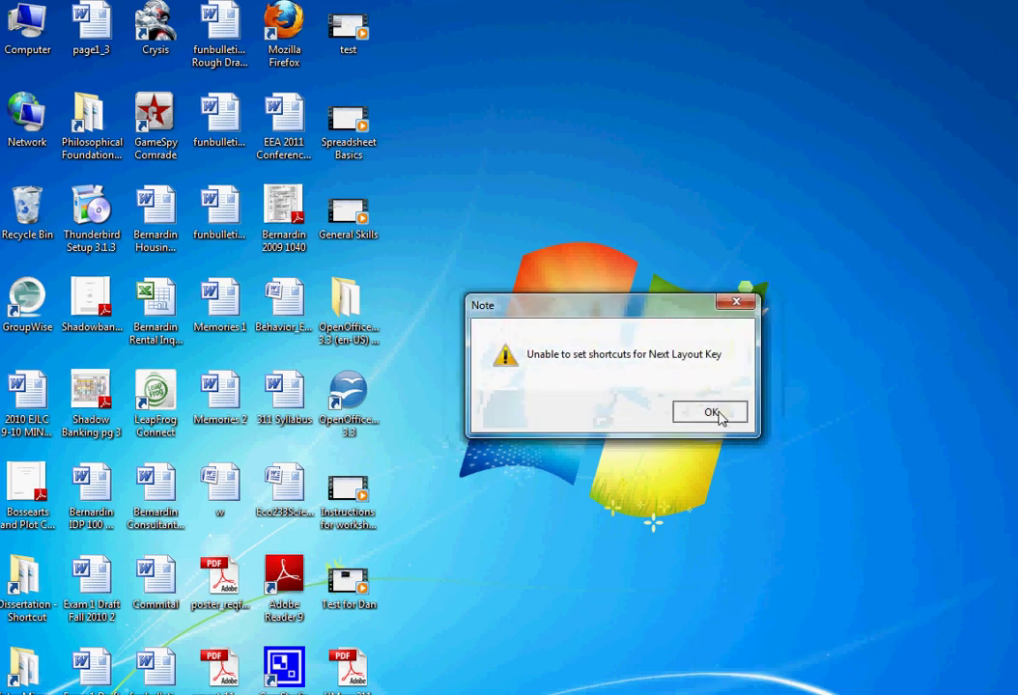
{"action": "left_click", "coordinate": [716, 413]}
{"action": "left_click", "coordinate": [719, 414]}
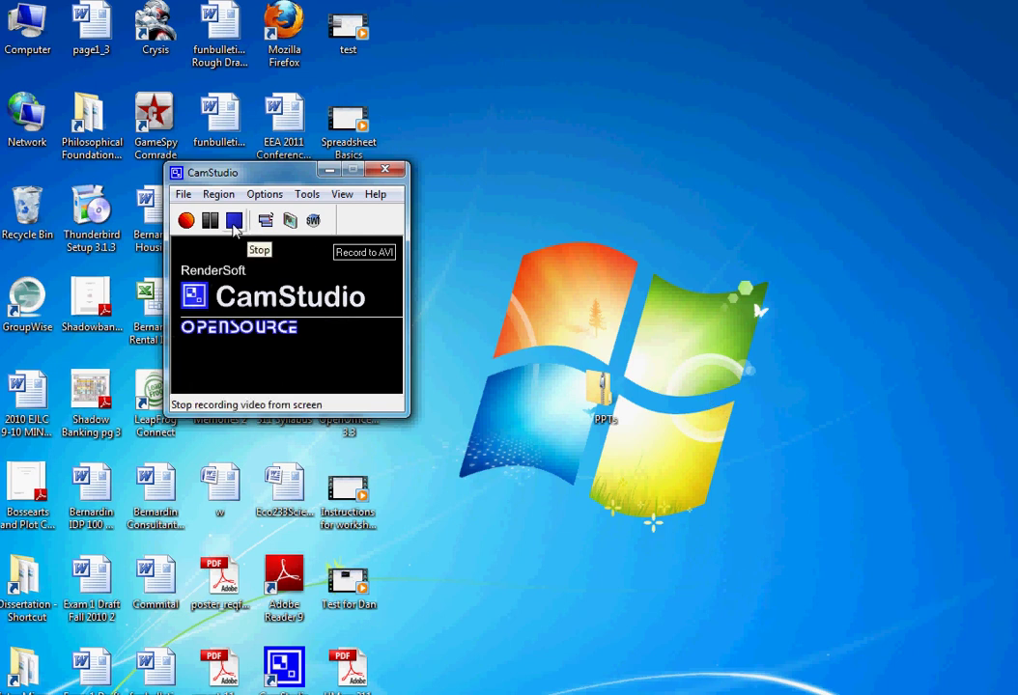
Try to stop the CamStudio screen recording, minimize its window and bring up the program's window options
{"action": "left_click", "coordinate": [233, 222]}
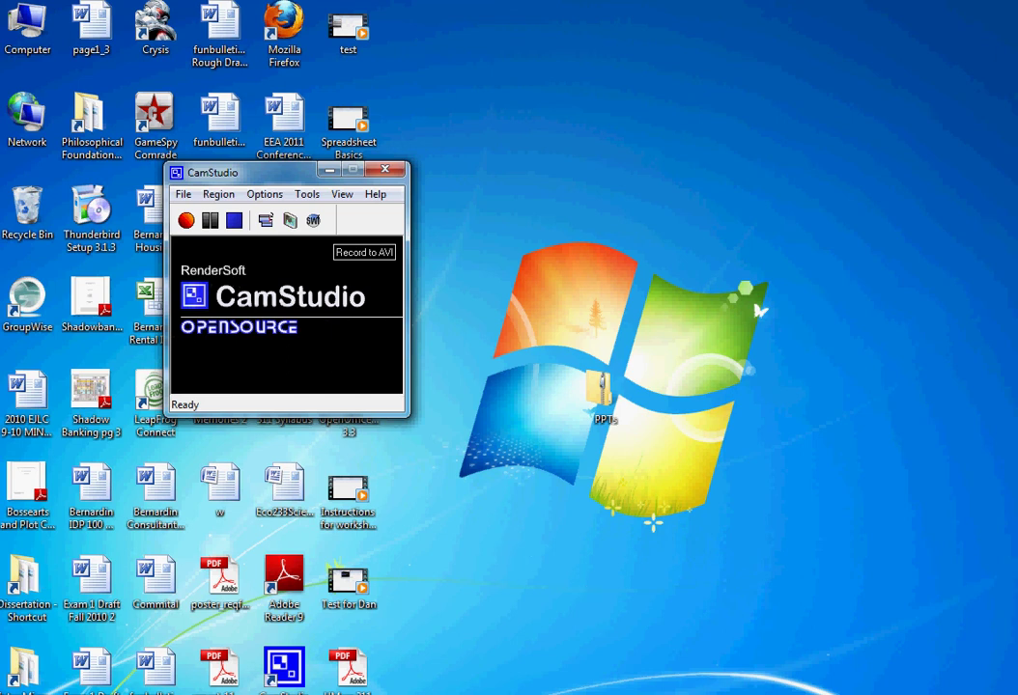
{"action": "left_click", "coordinate": [783, 694]}
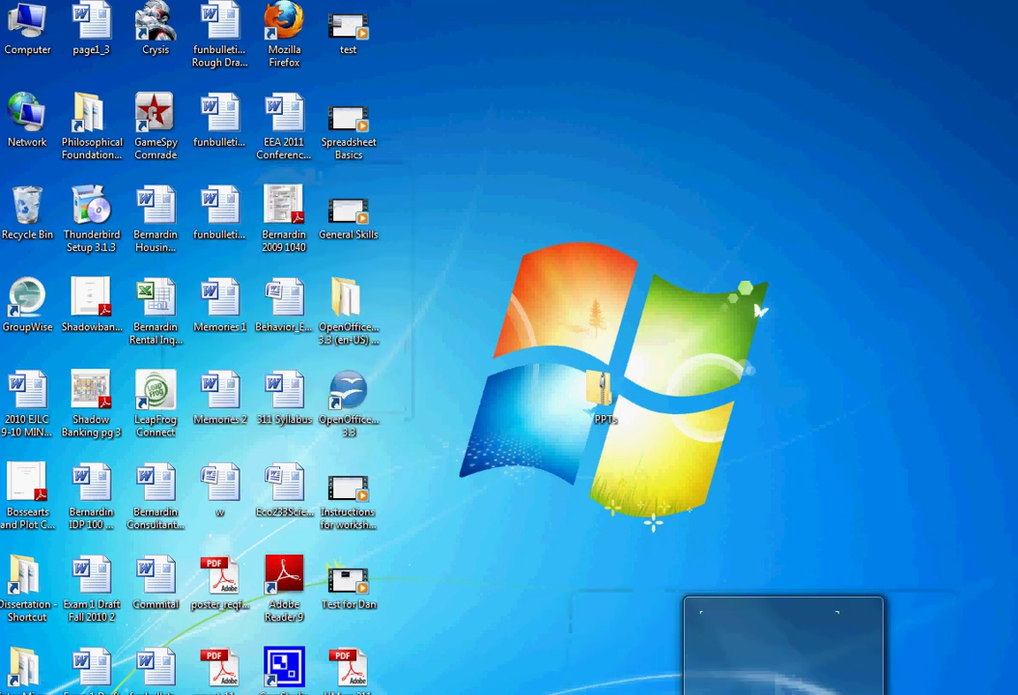
{"action": "right_click", "coordinate": [783, 694]}
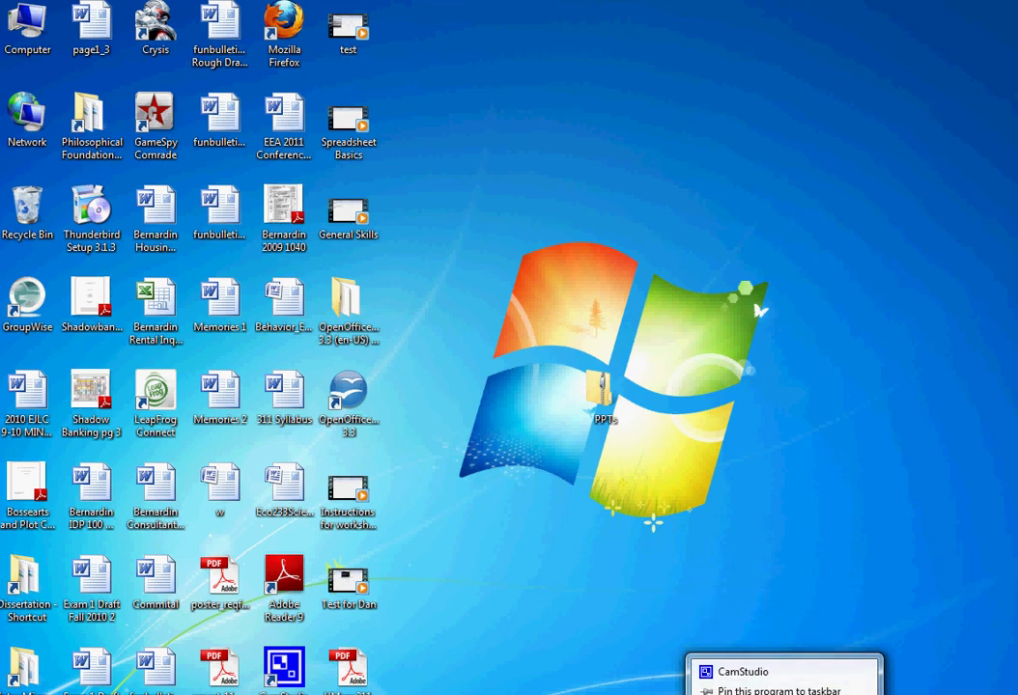